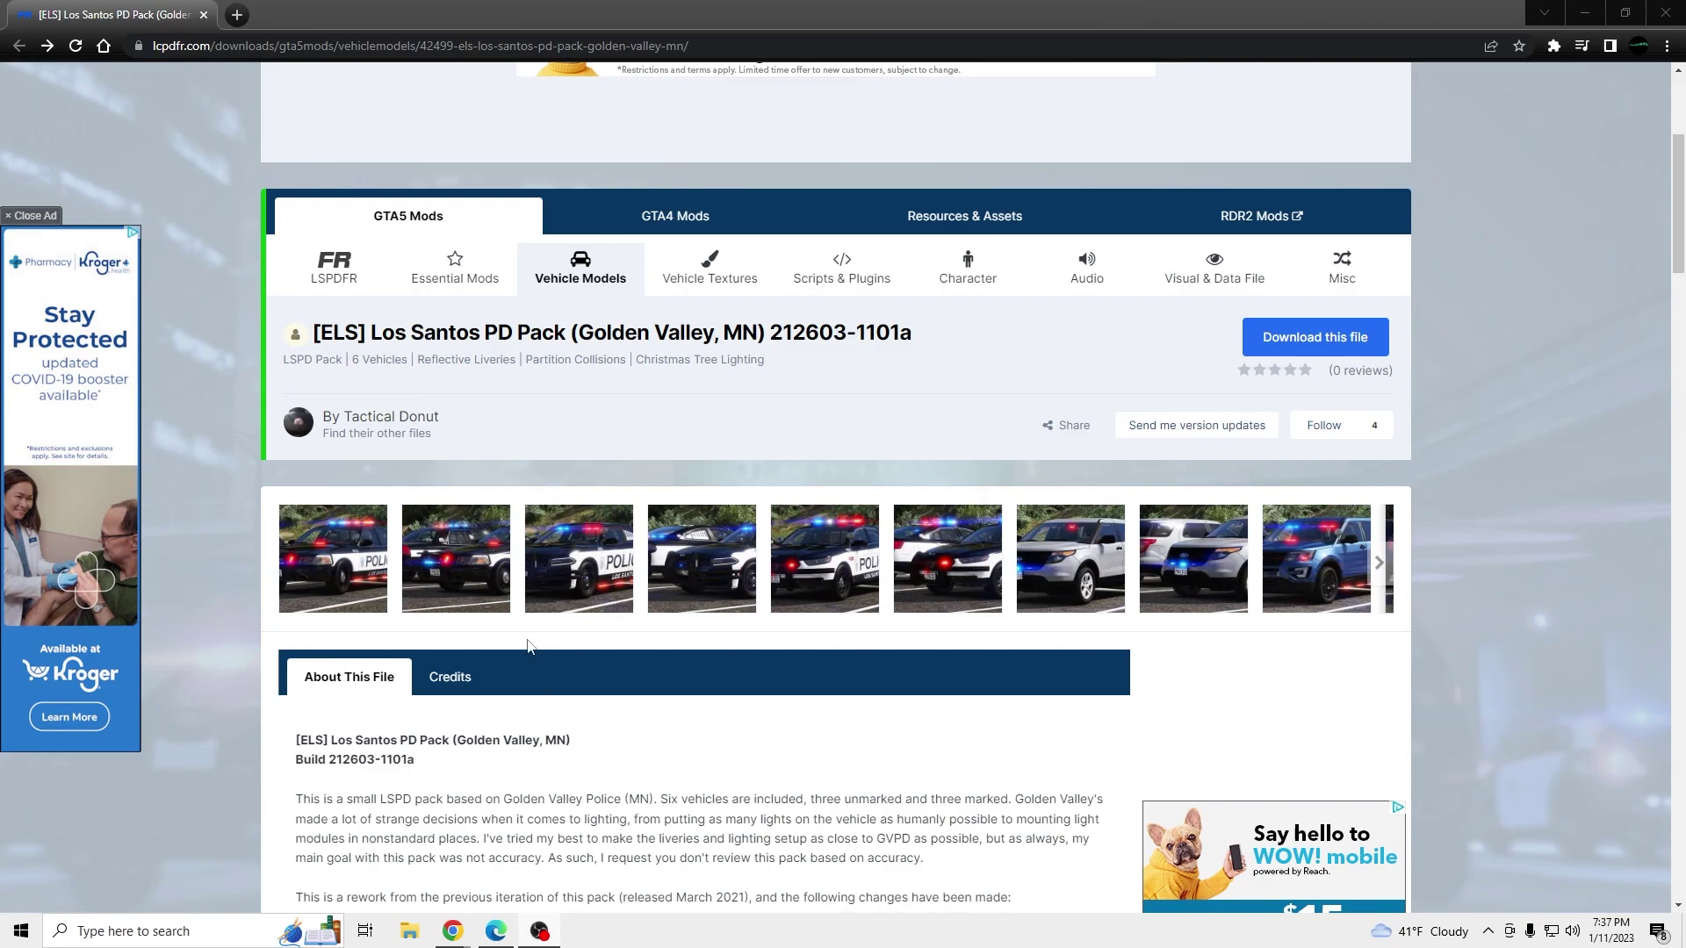
# - Minimize the browser and show the Downloads folder in File Explorer
pyautogui.scroll(-2, 548, 717)
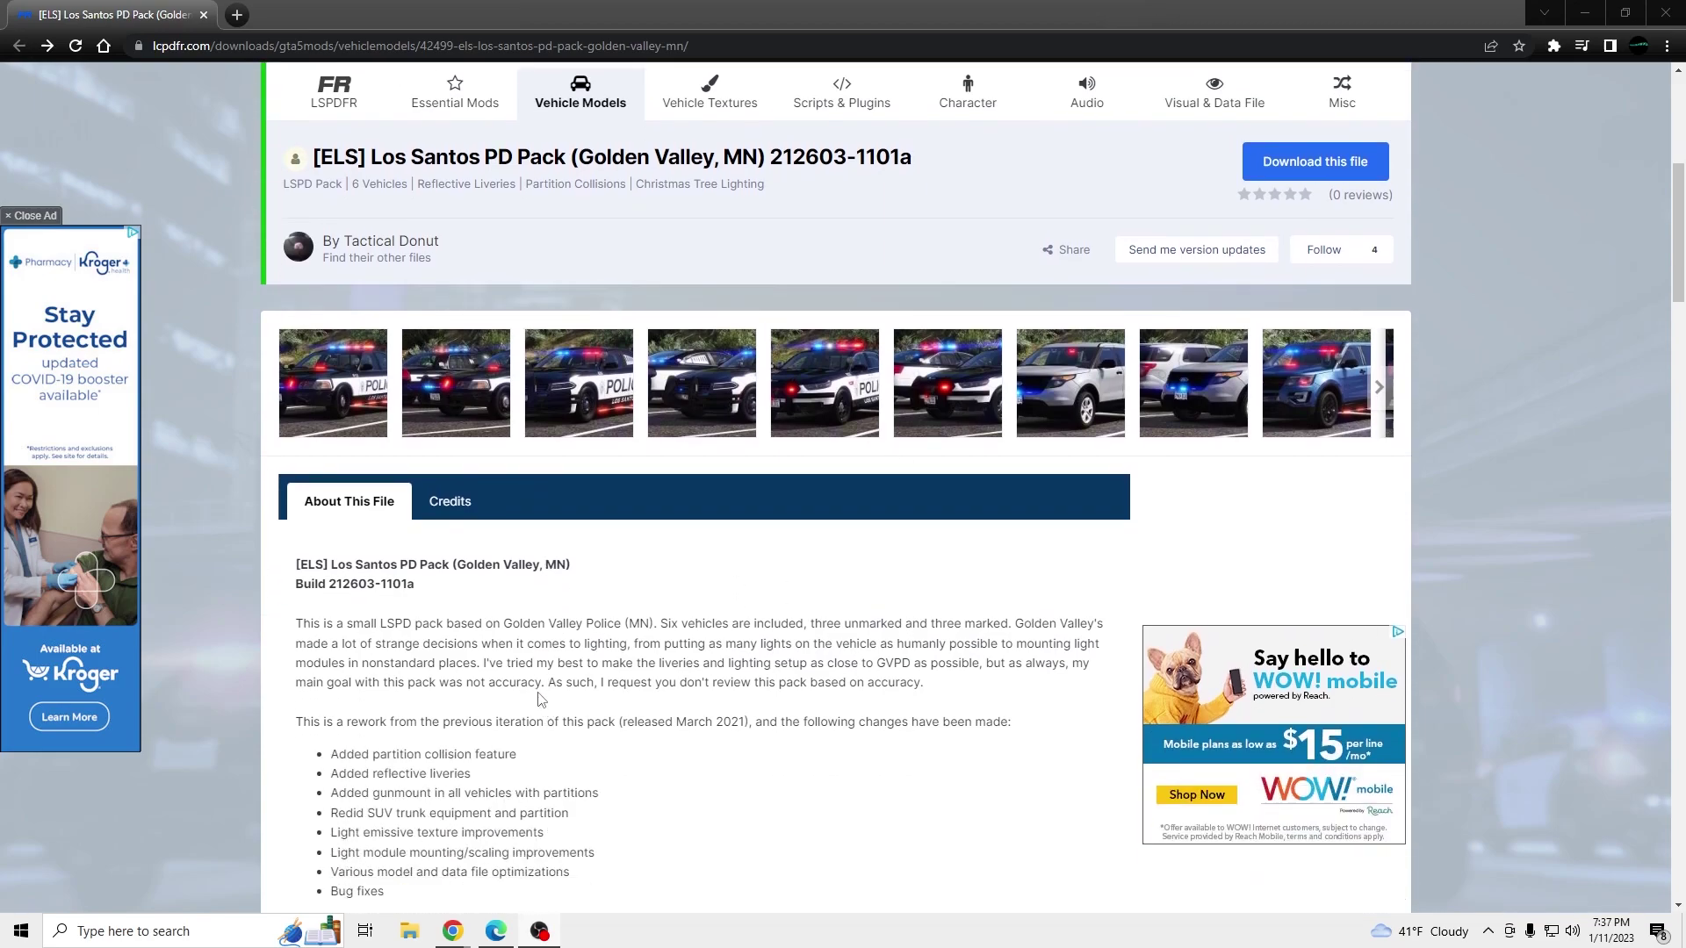
pyautogui.scroll(-6, 1022, 705)
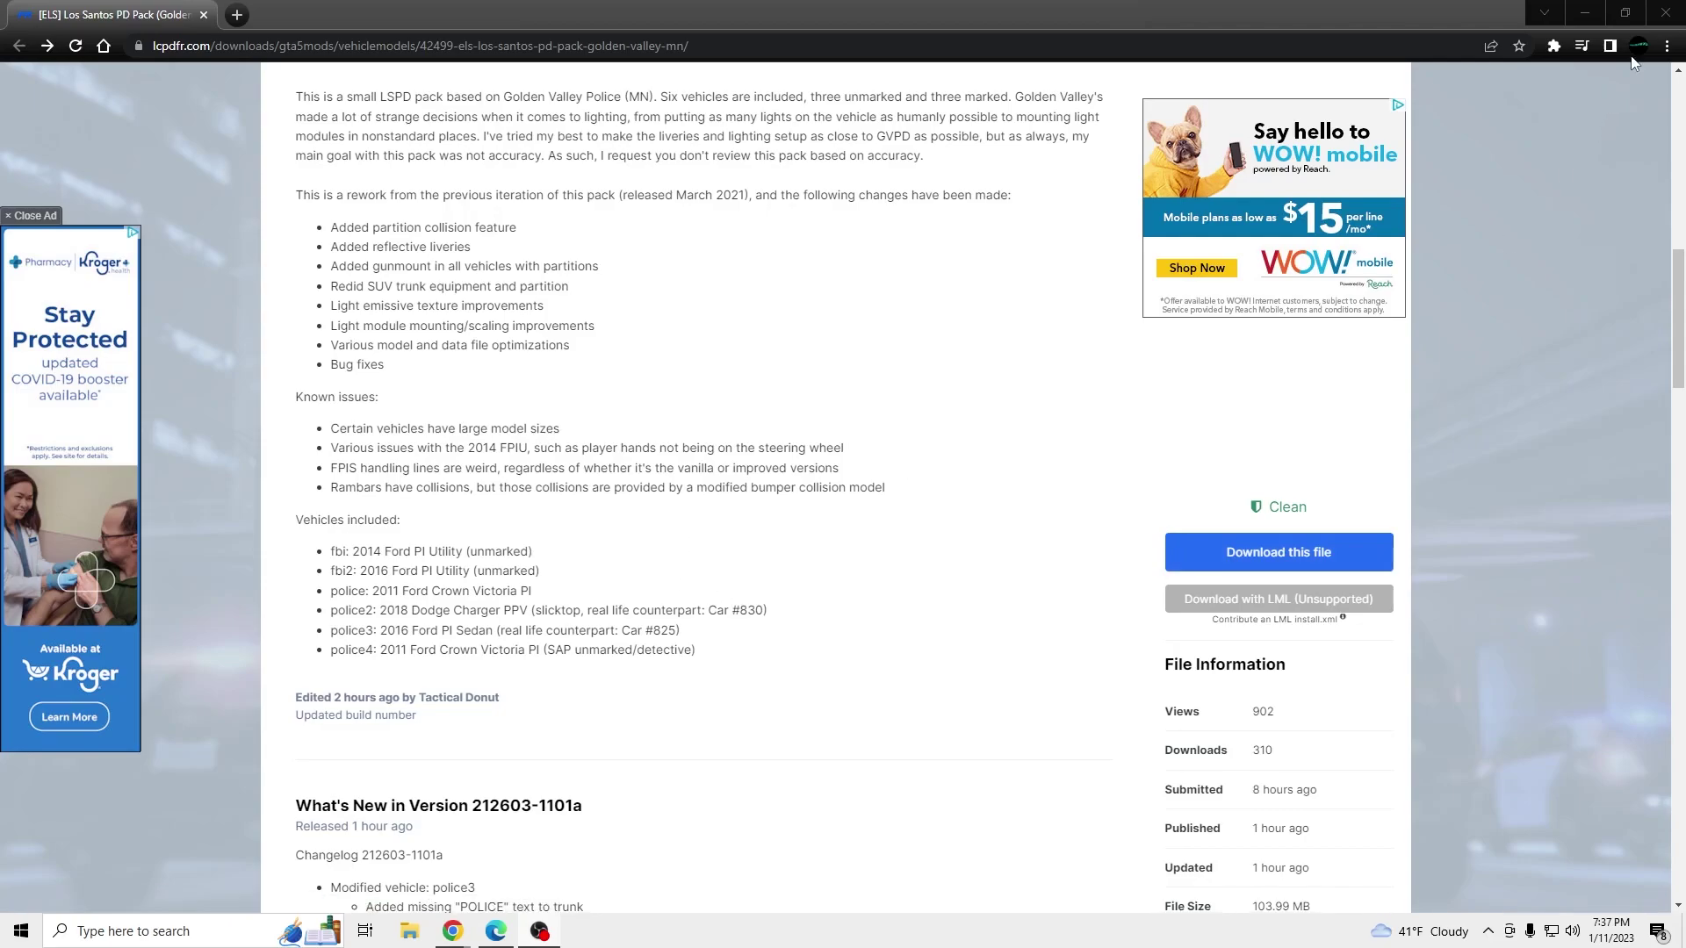
pyautogui.click(1665, 13)
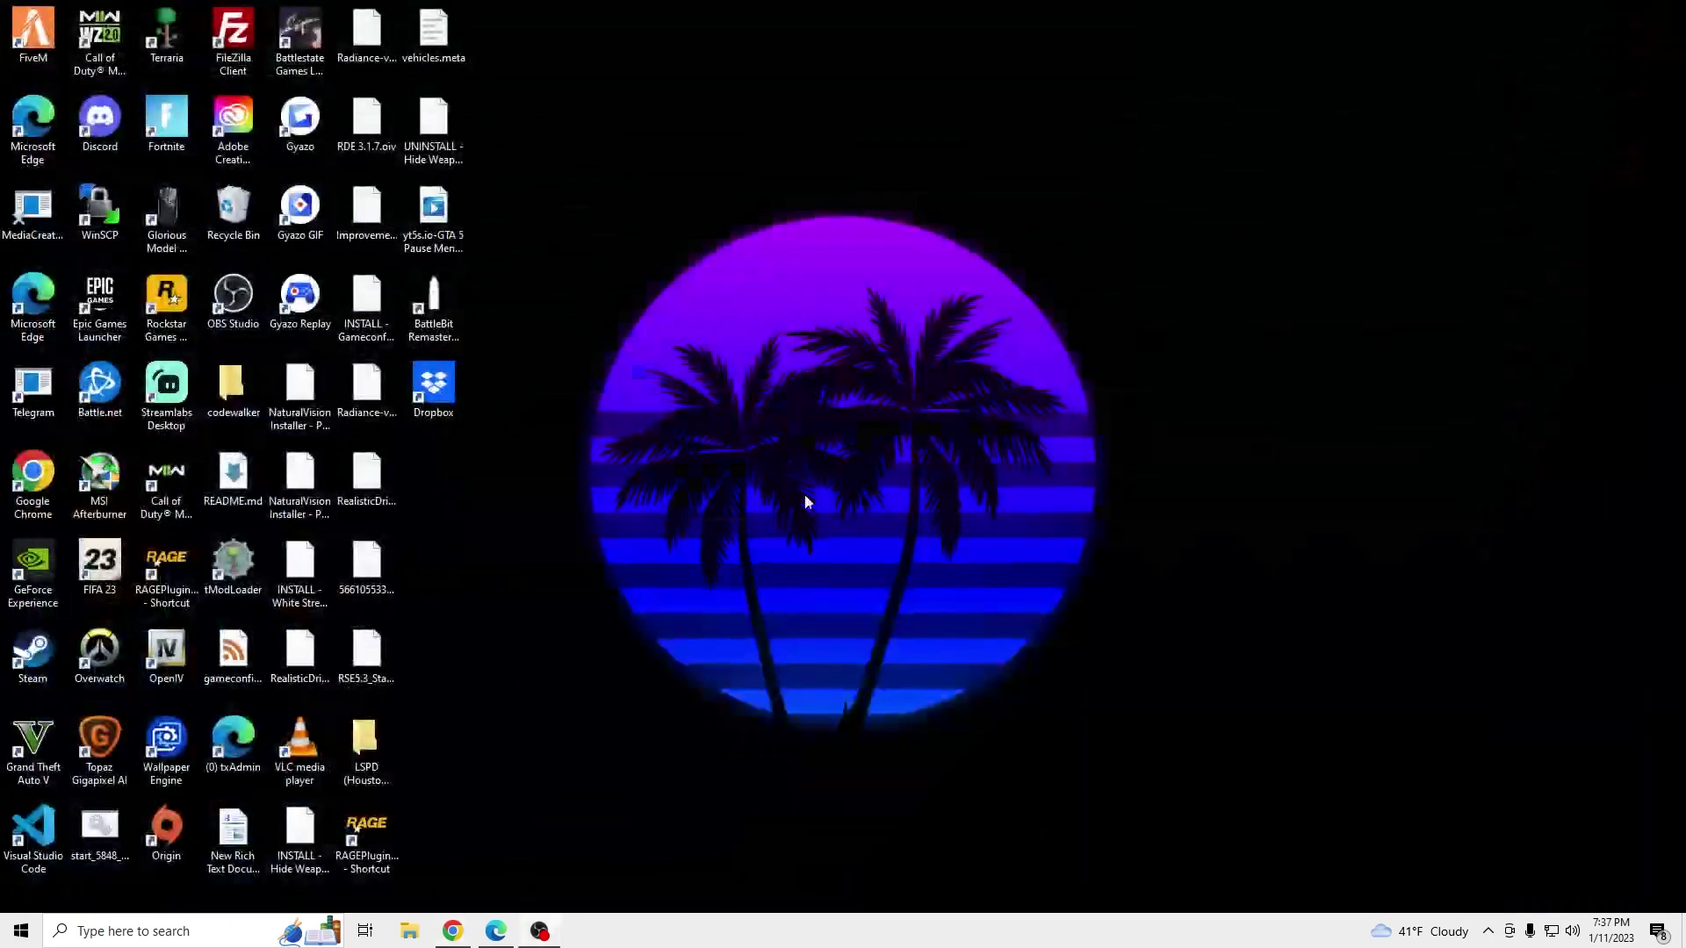
pyautogui.click(411, 930)
pyautogui.click(142, 412)
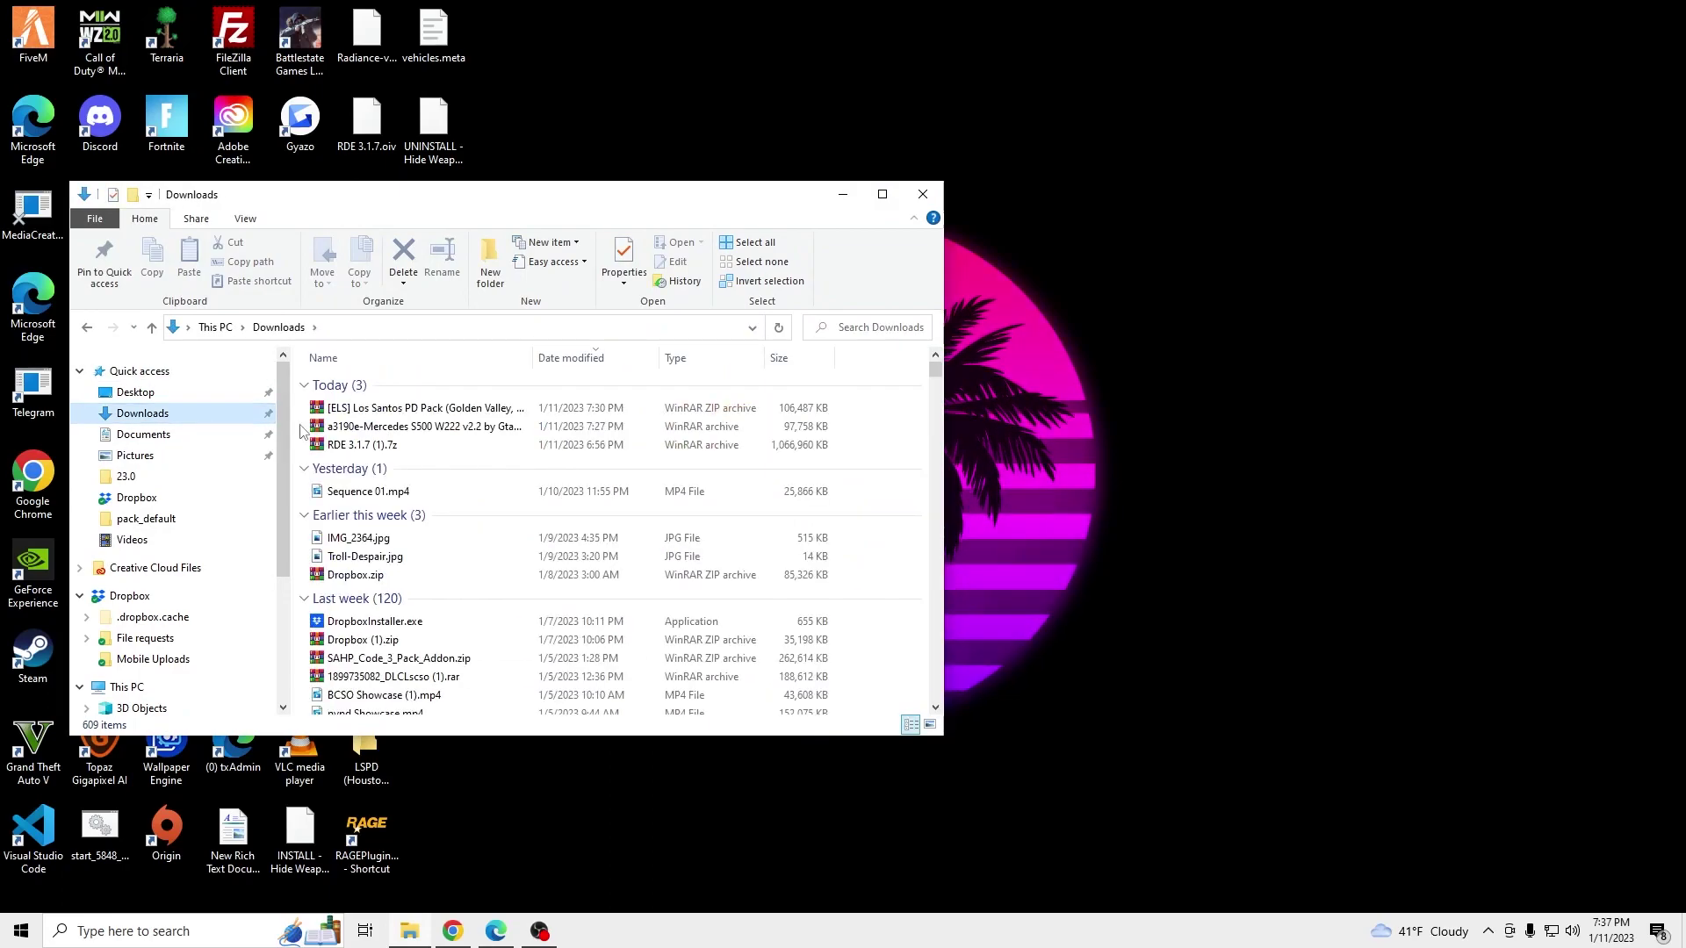
# - Open the [ELS] Los Santos PD Pack zip in WinRAR, close Explorer and move WinRAR aside
pyautogui.doubleClick(378, 408)
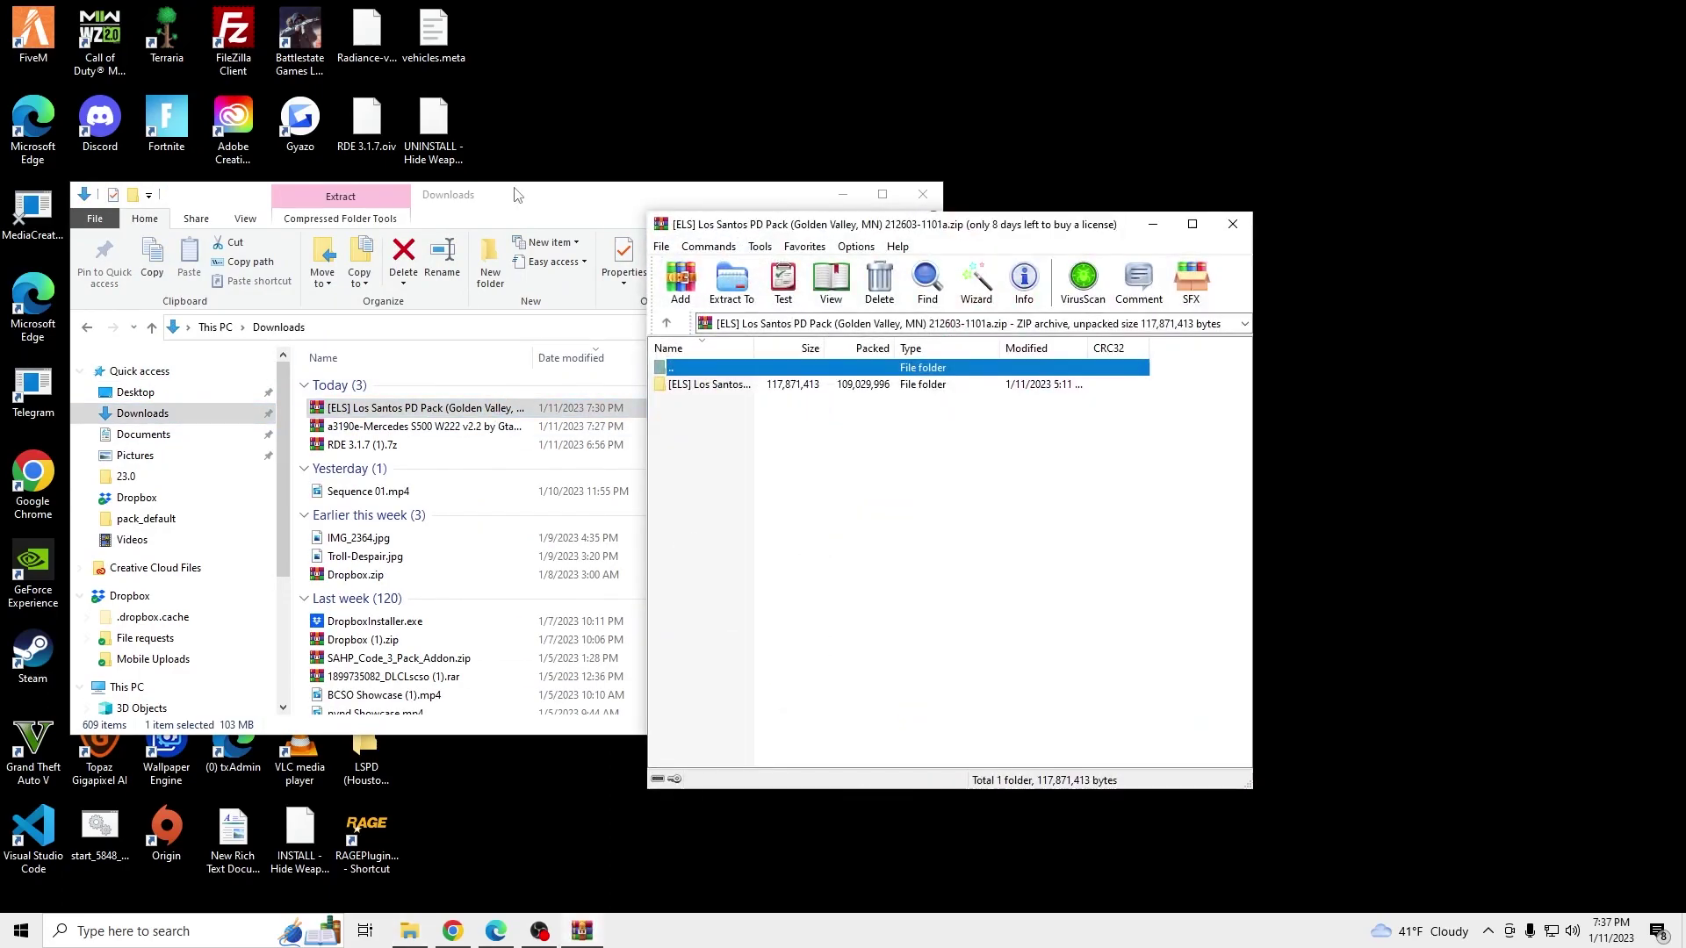
pyautogui.click(923, 194)
pyautogui.moveTo(817, 225); pyautogui.dragTo(1163, 178)
pyautogui.click(187, 655)
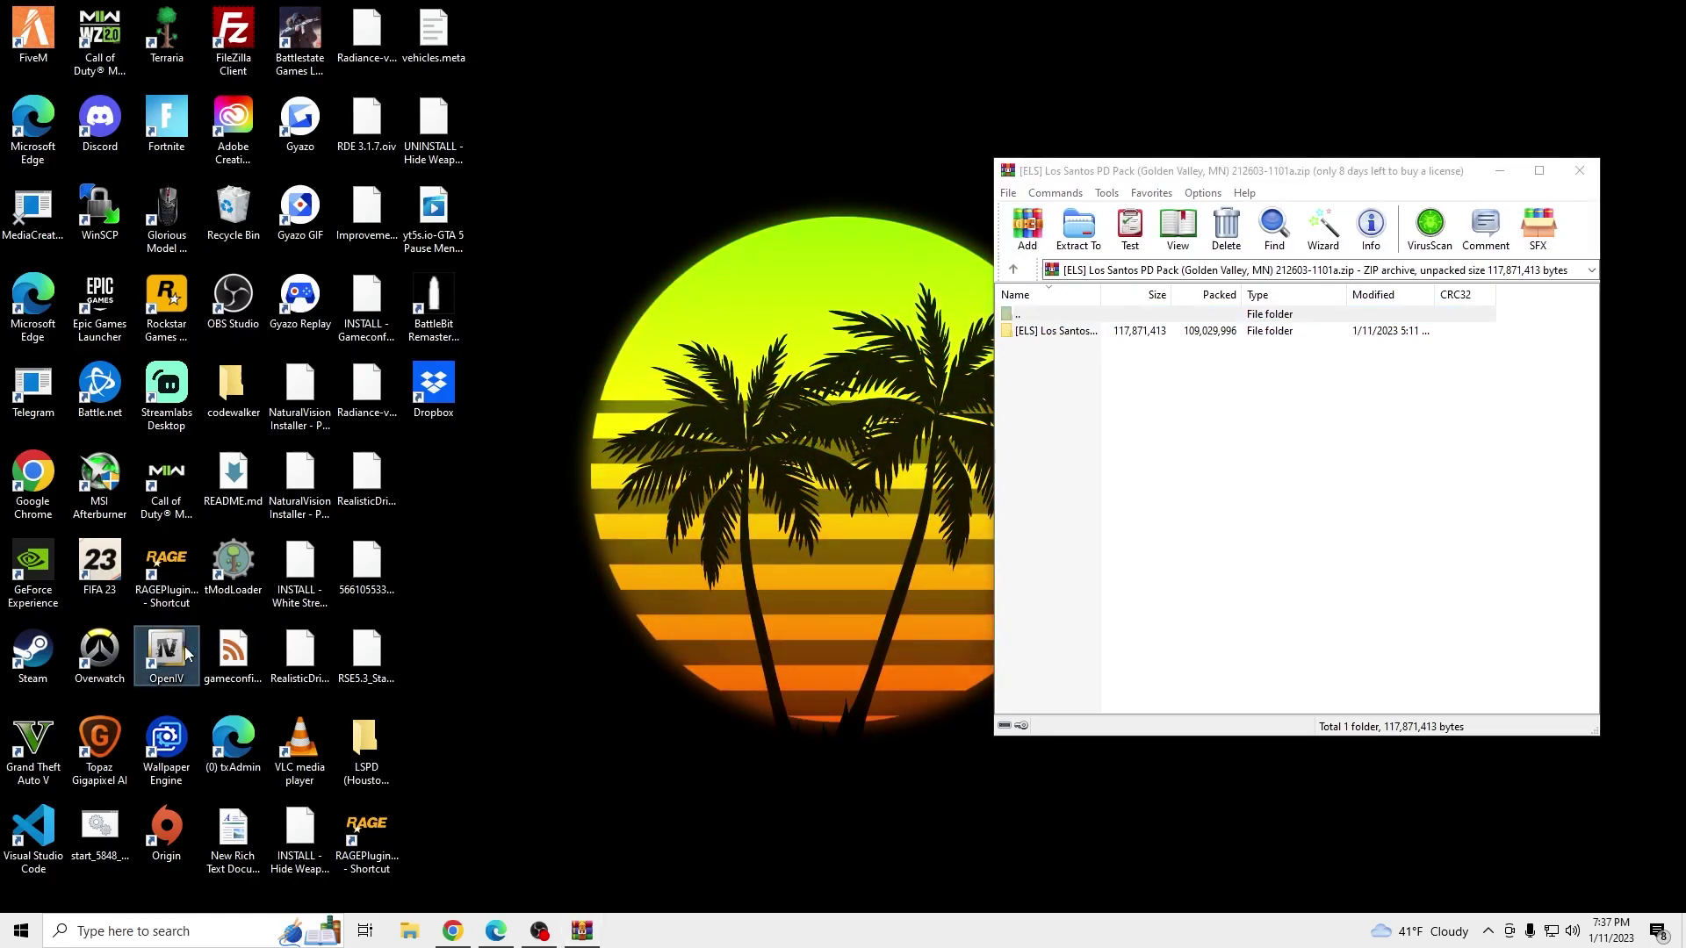
# - Launch OpenIV for GTA V Windows and switch it into edit mode
pyautogui.doubleClick(187, 655)
pyautogui.click(702, 488)
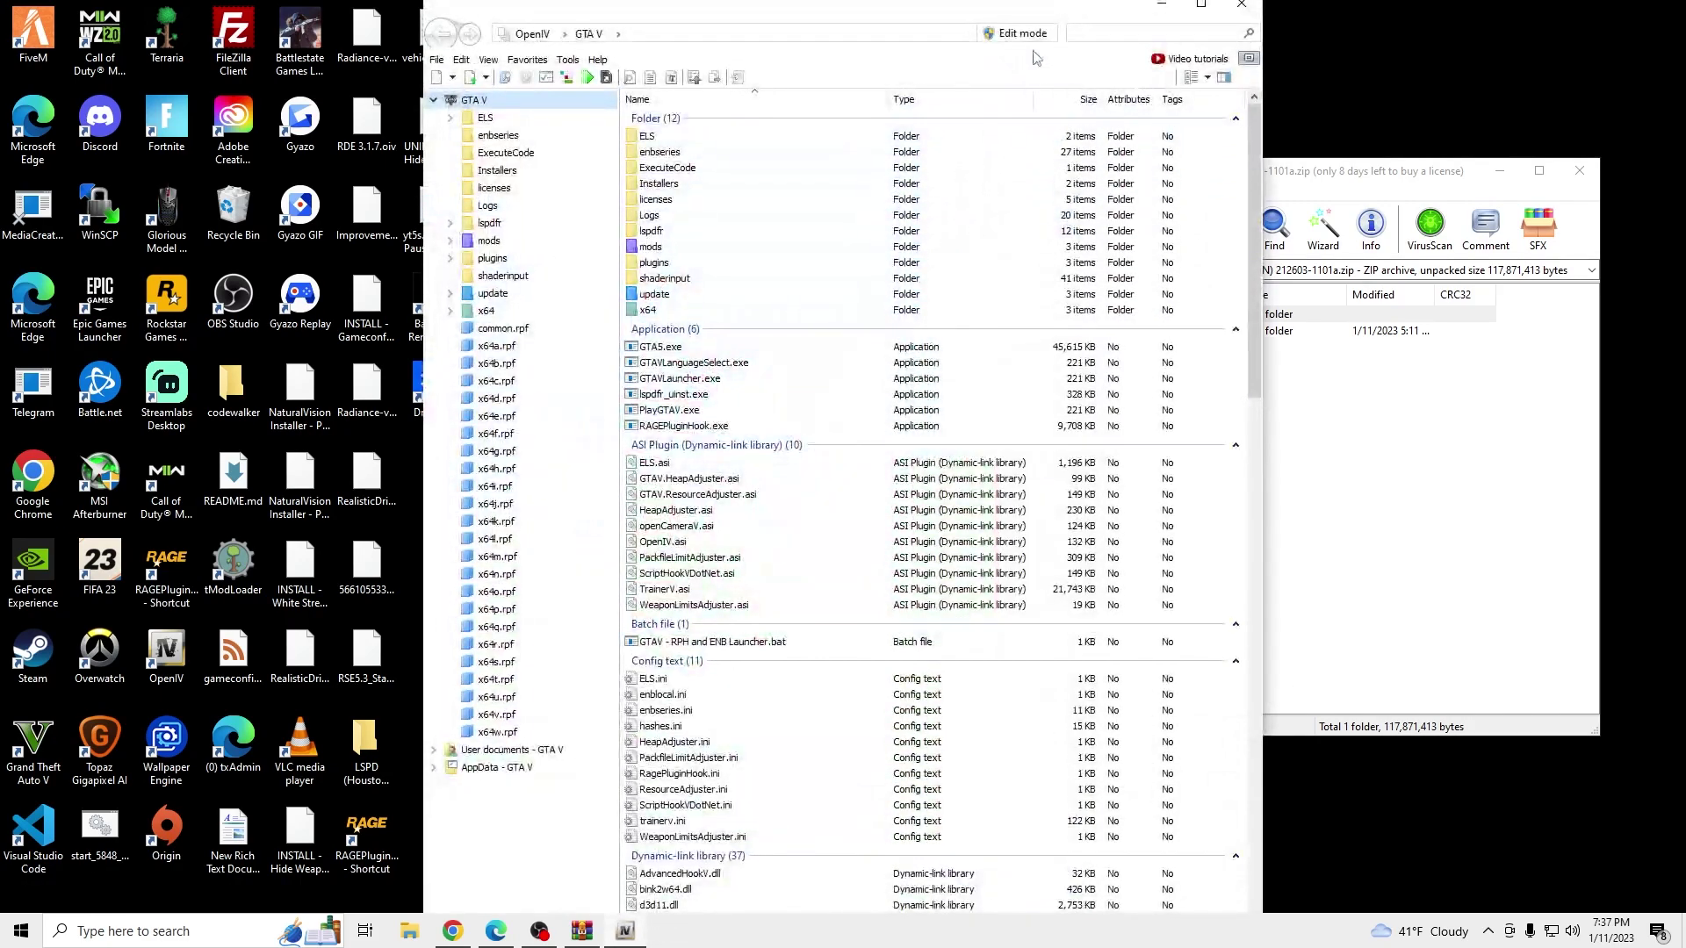
pyautogui.click(1016, 33)
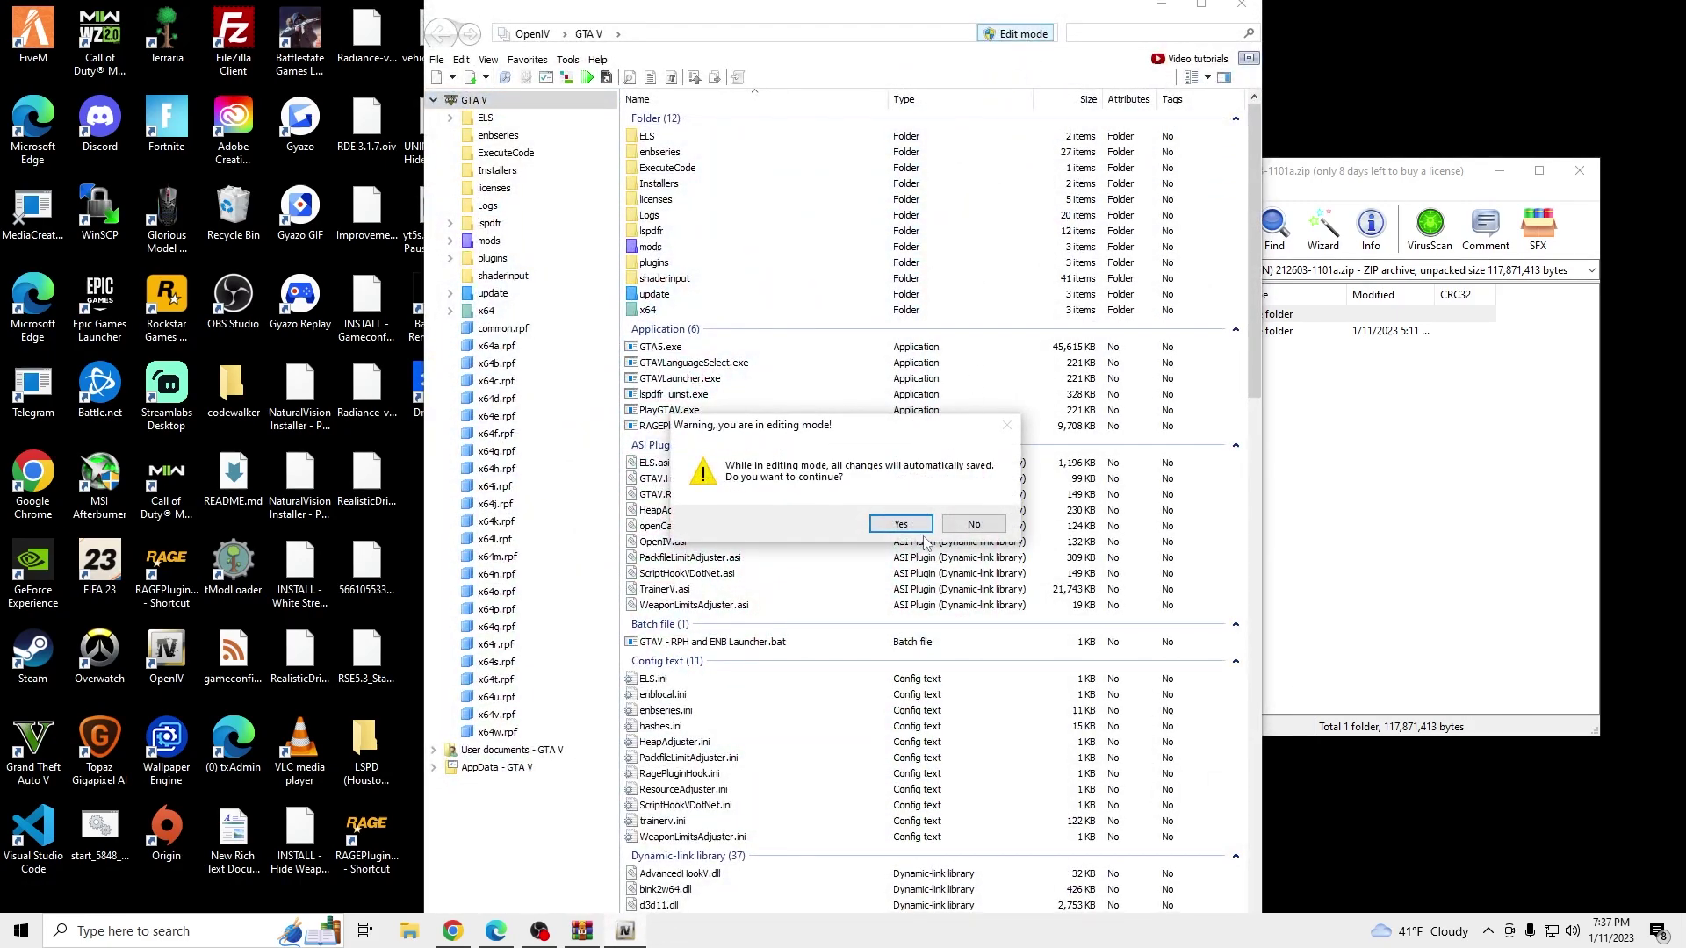
pyautogui.click(905, 526)
# - Check in the ASI Manager that ASI Loader and OpenIV.ASI are installed
pyautogui.click(595, 60)
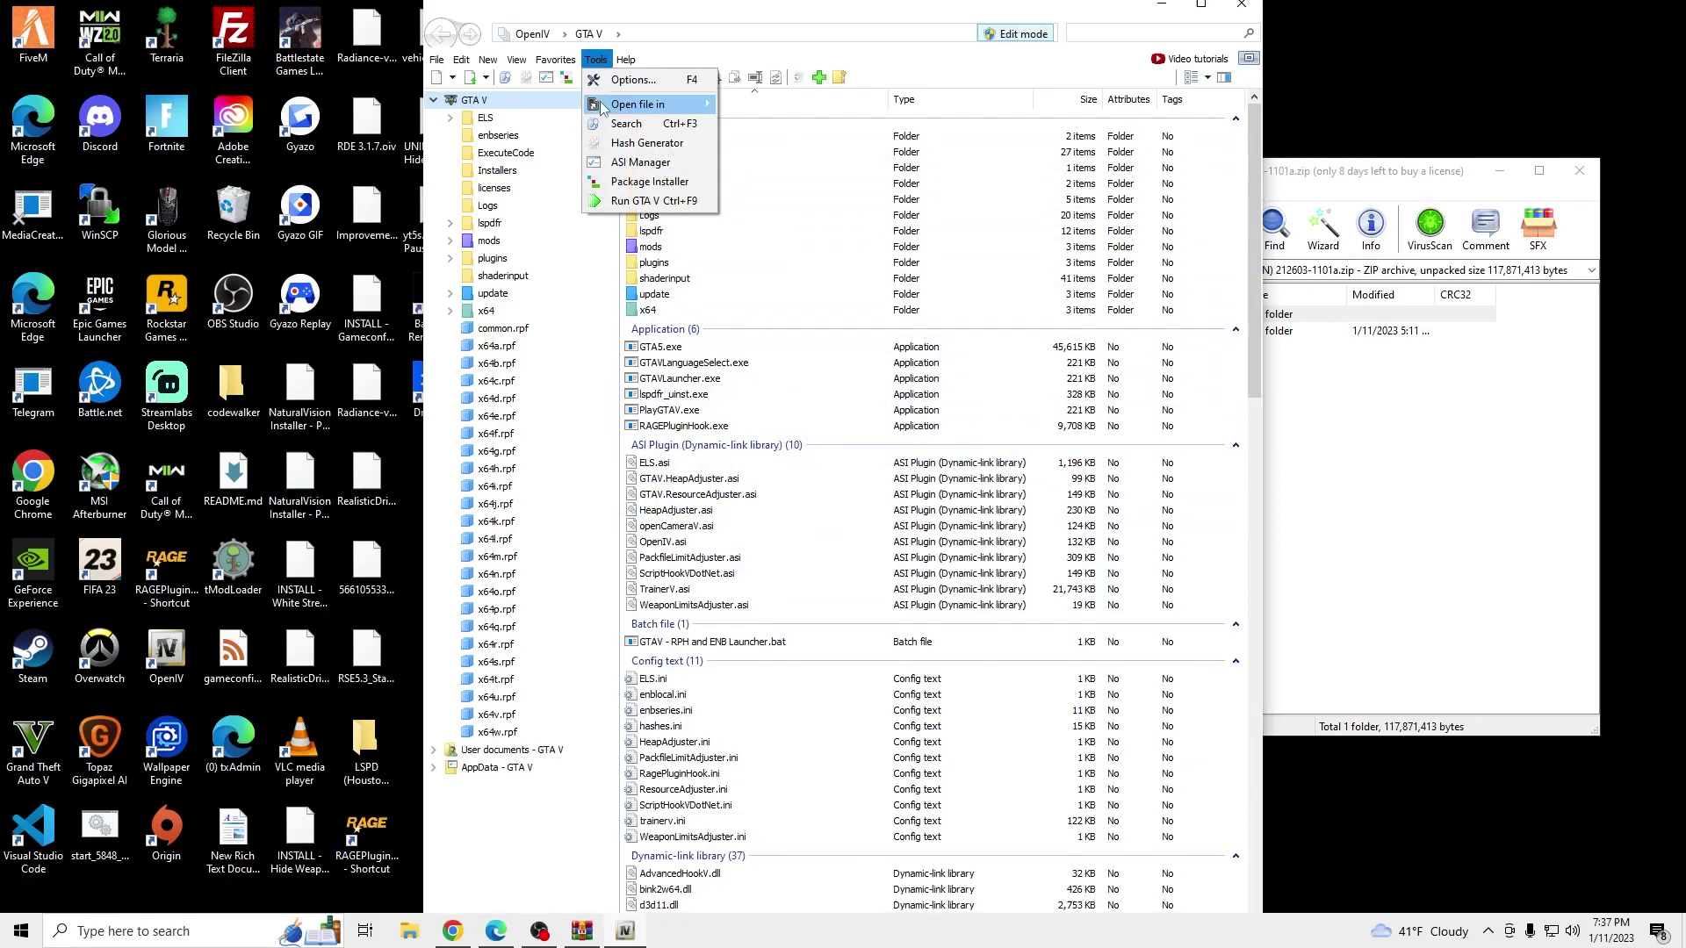
pyautogui.click(620, 167)
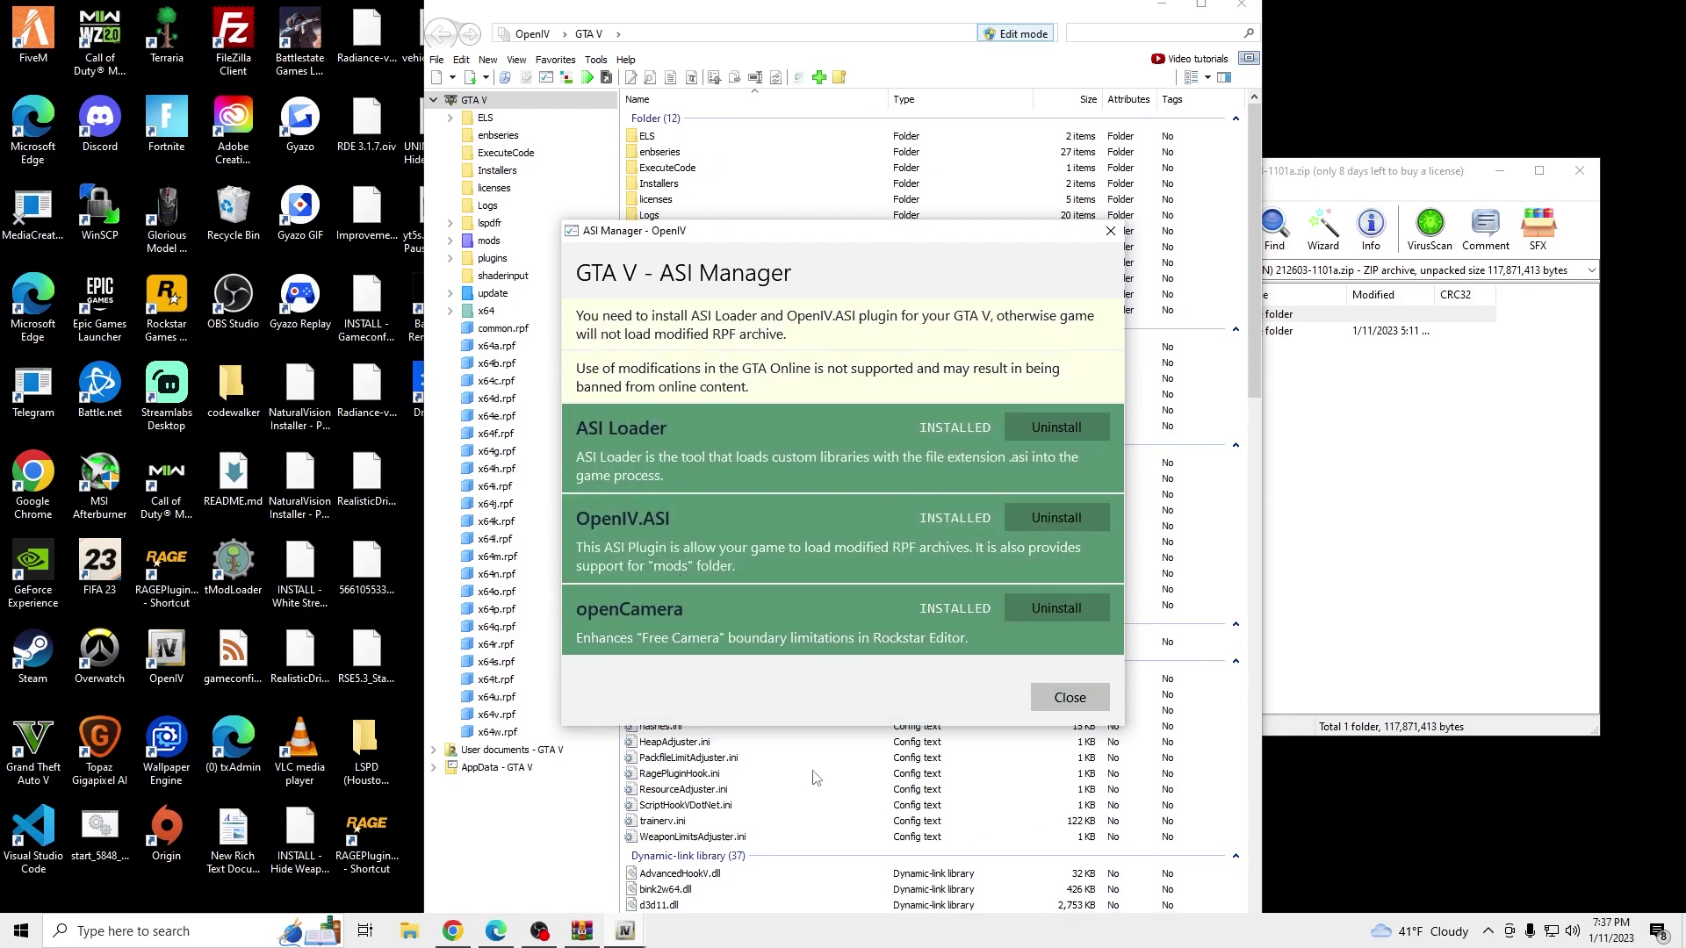
pyautogui.click(1070, 698)
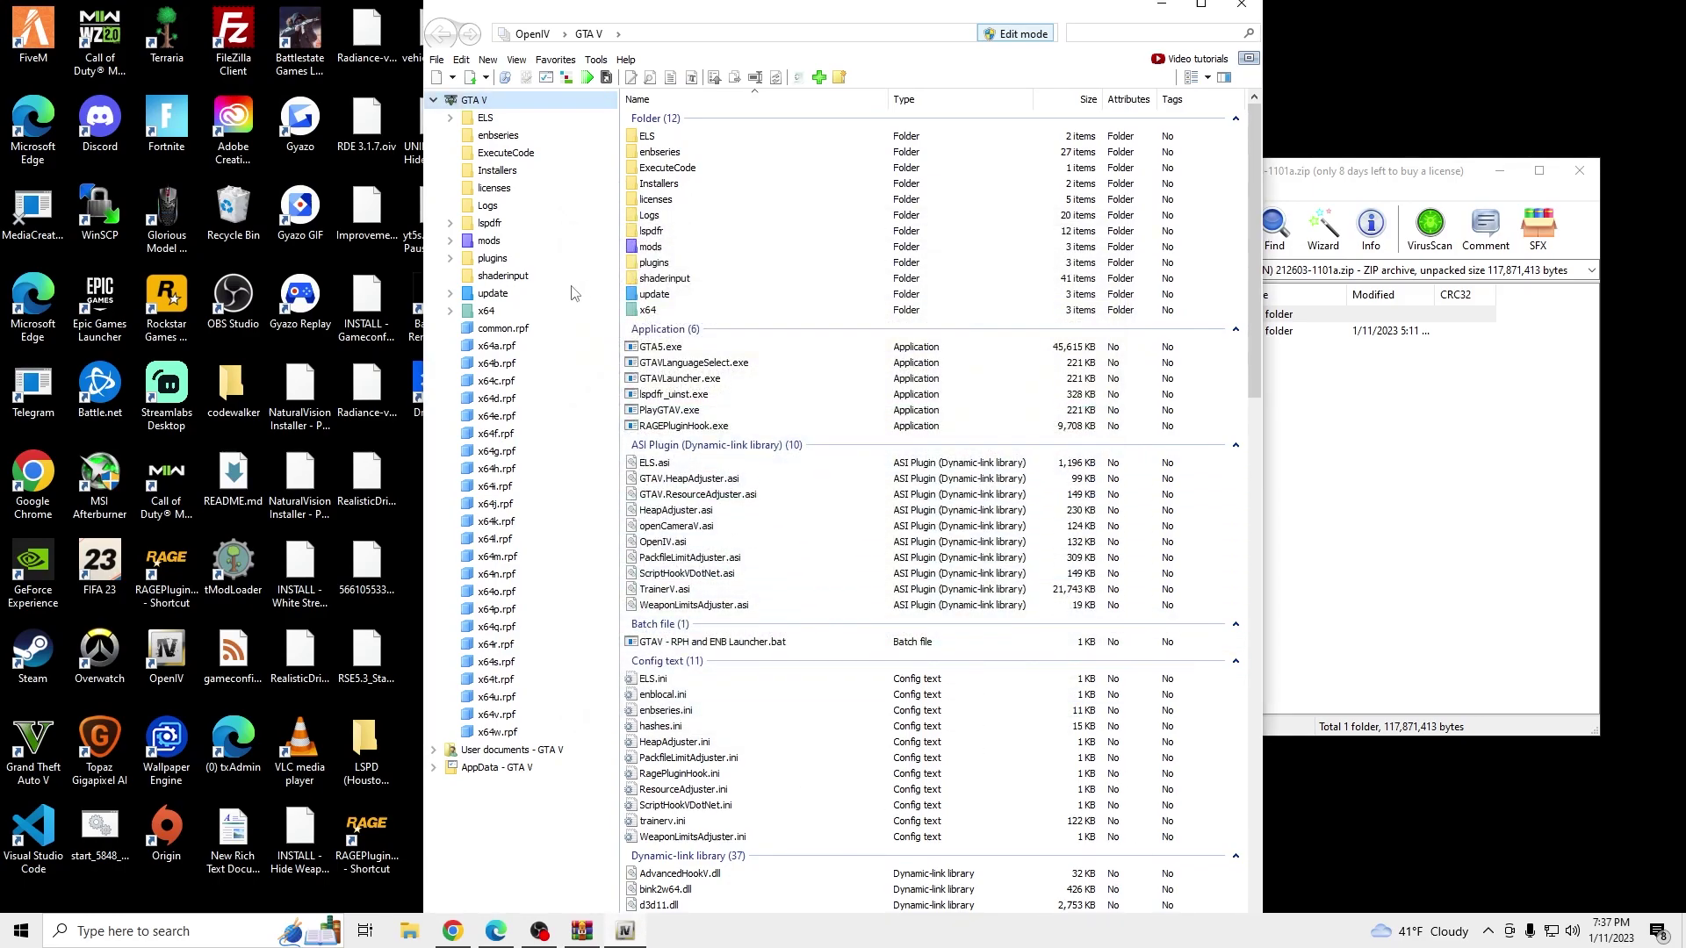
# - Copy update\x64\dlcpacks\patchday22ng\dlc.rpf into the mods folder
pyautogui.doubleClick(660, 295)
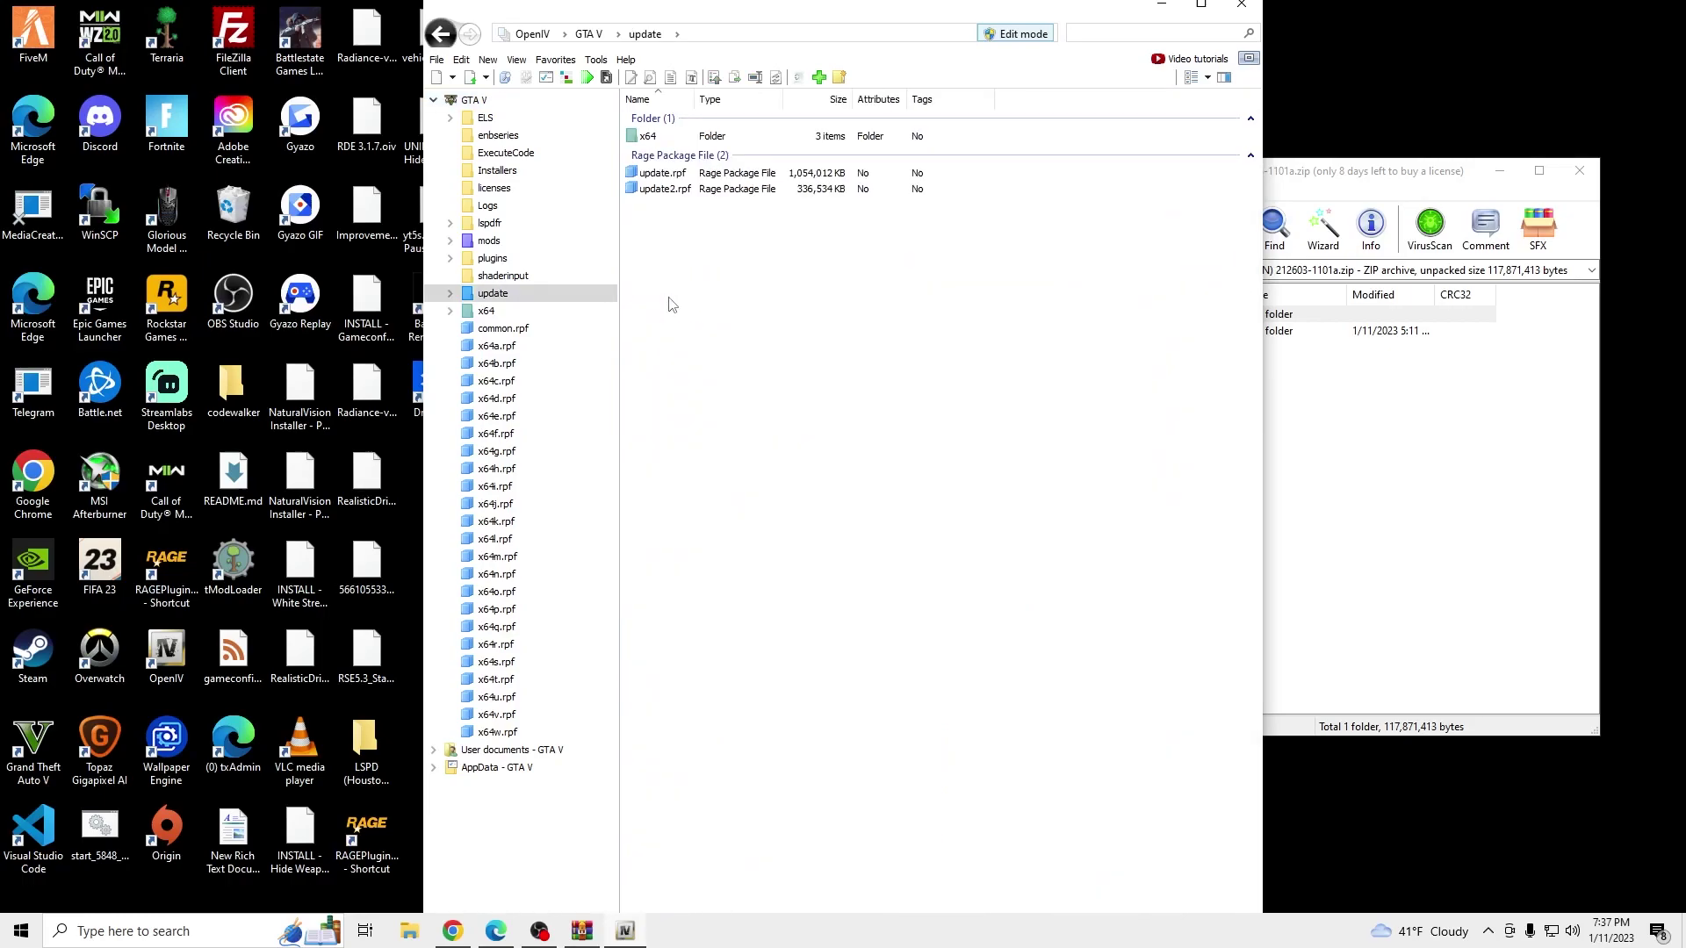
pyautogui.doubleClick(650, 136)
pyautogui.doubleClick(684, 152)
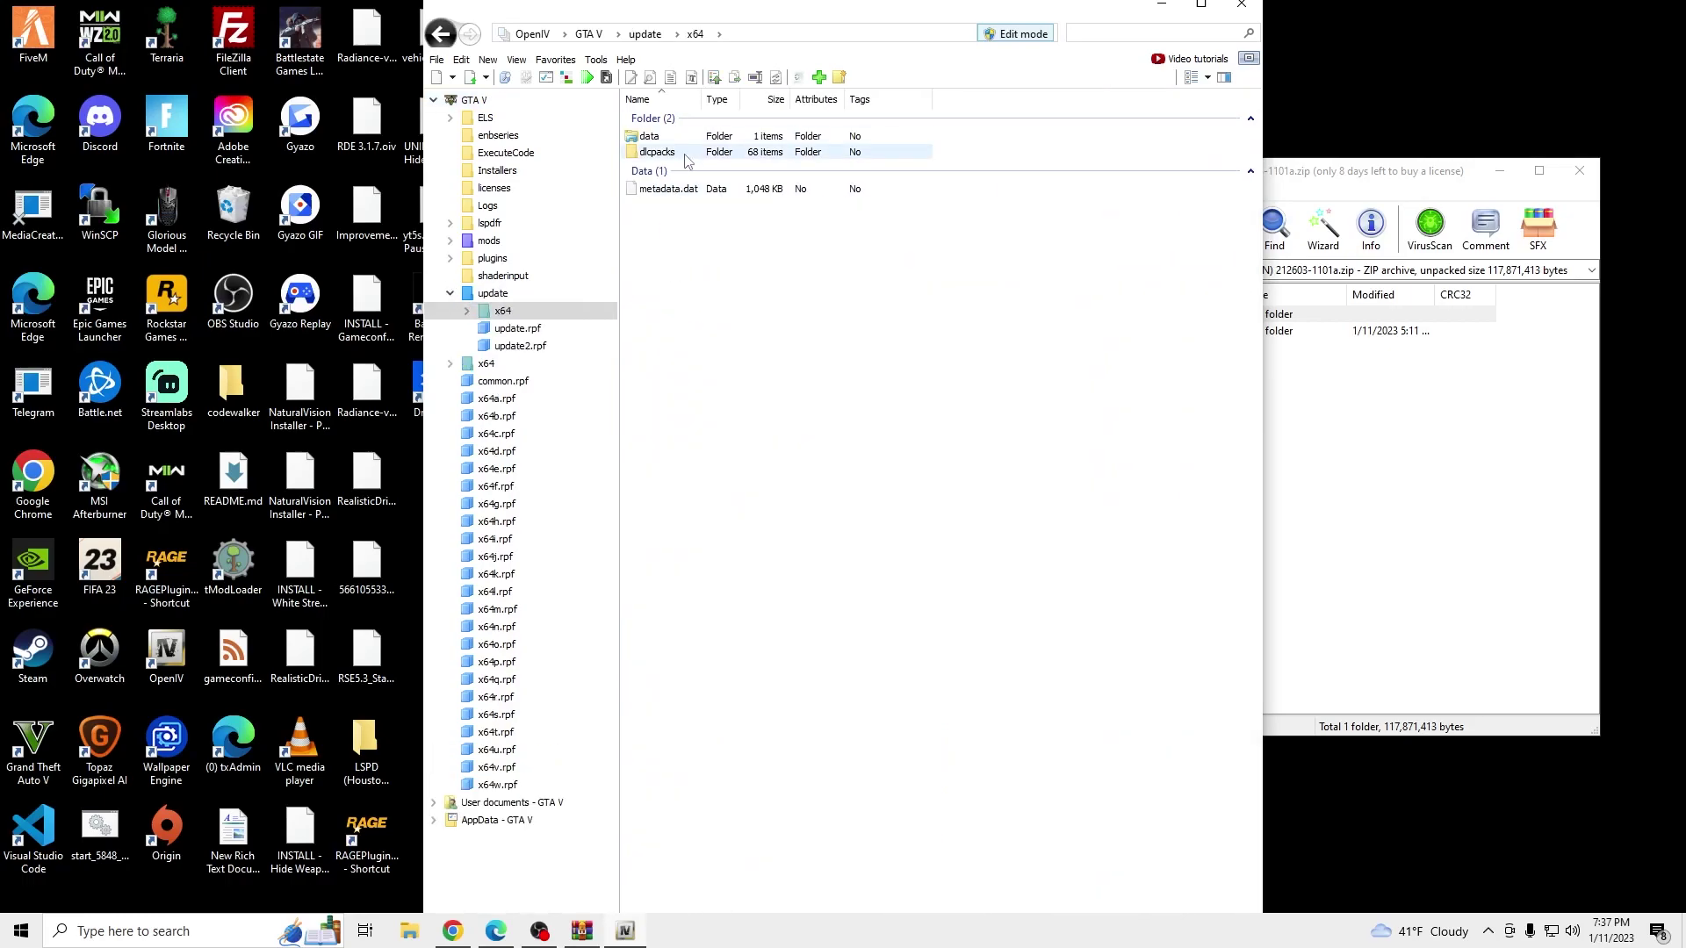
pyautogui.scroll(-6, 707, 615)
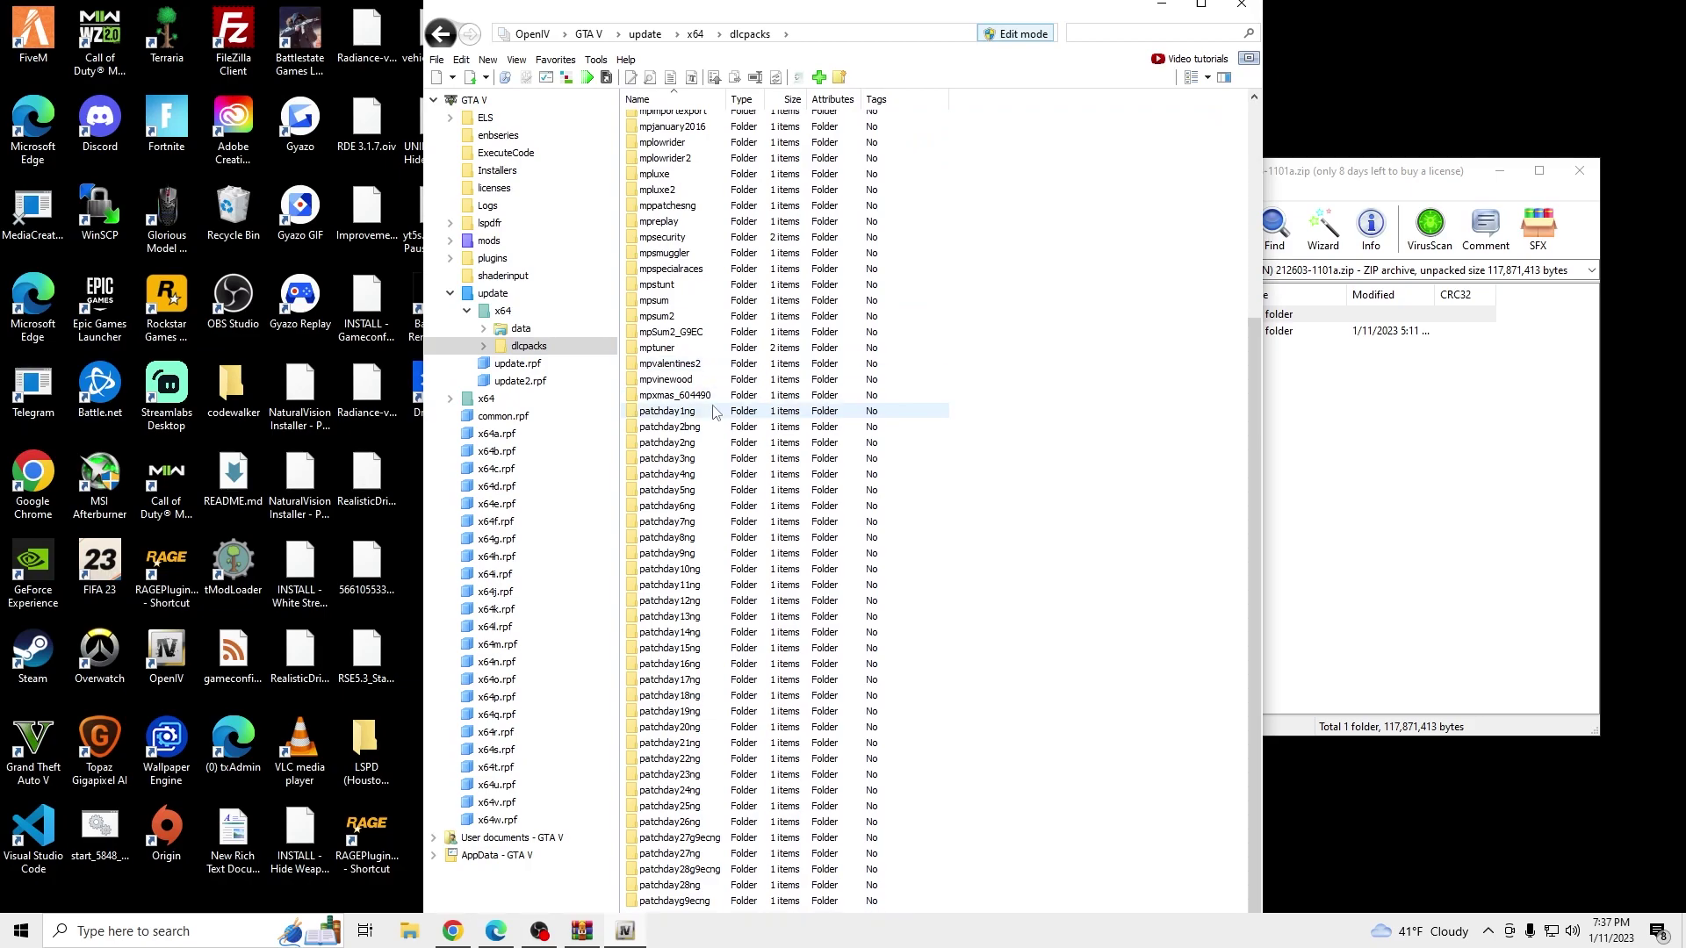
pyautogui.doubleClick(721, 761)
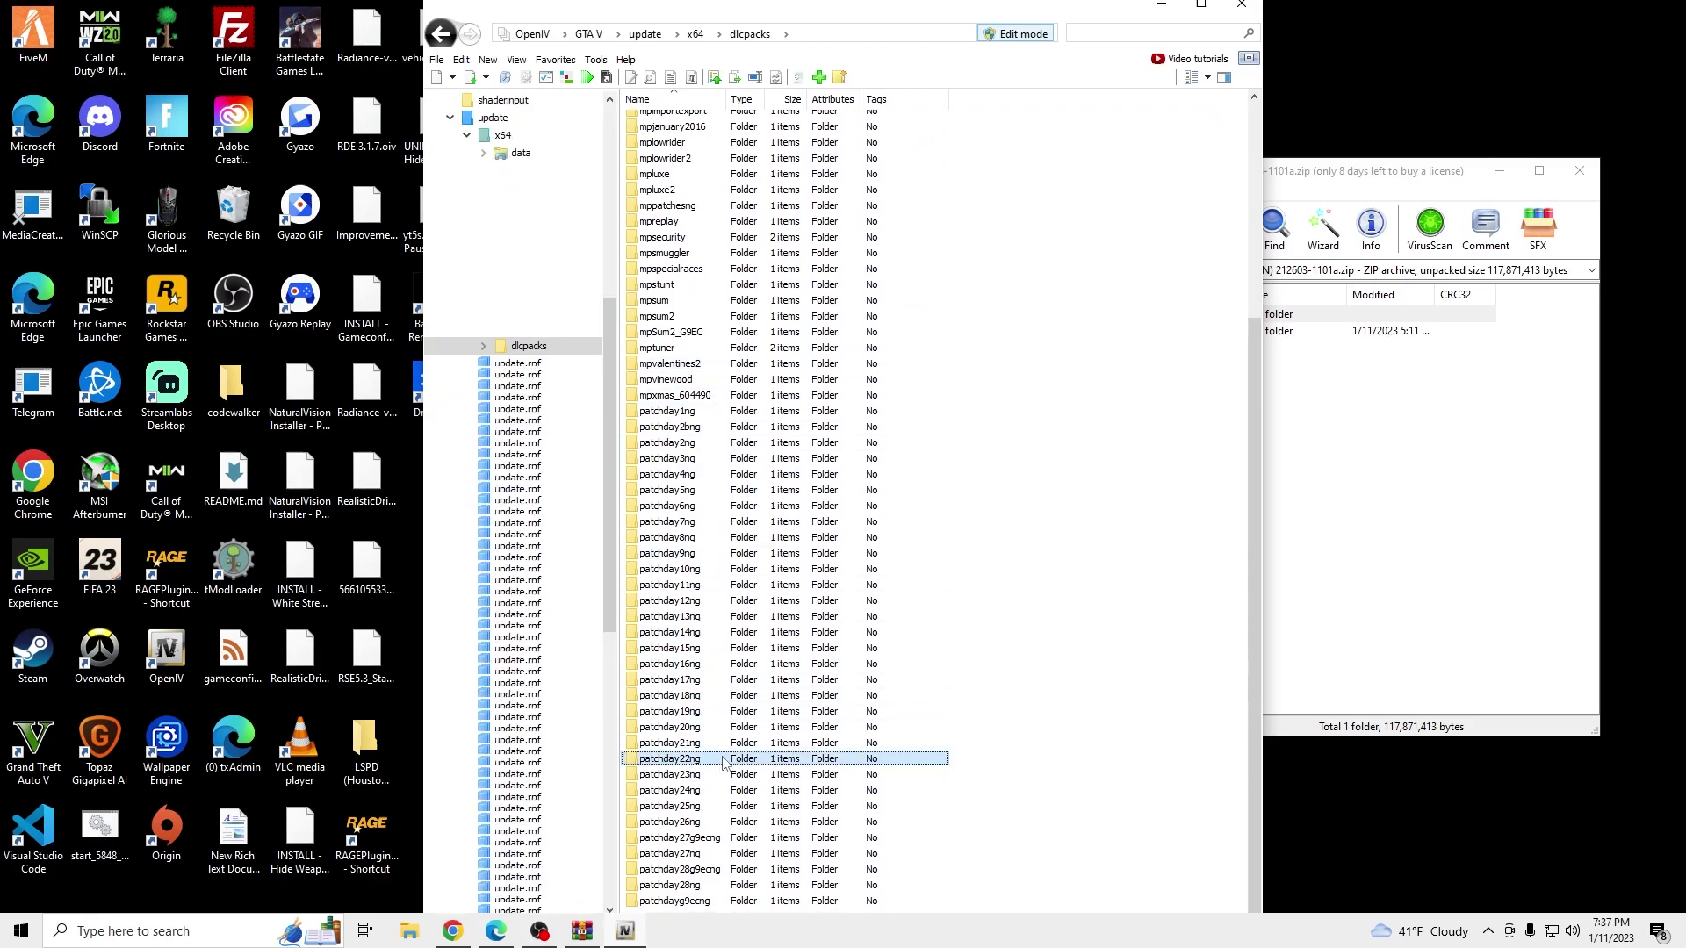
pyautogui.doubleClick(654, 137)
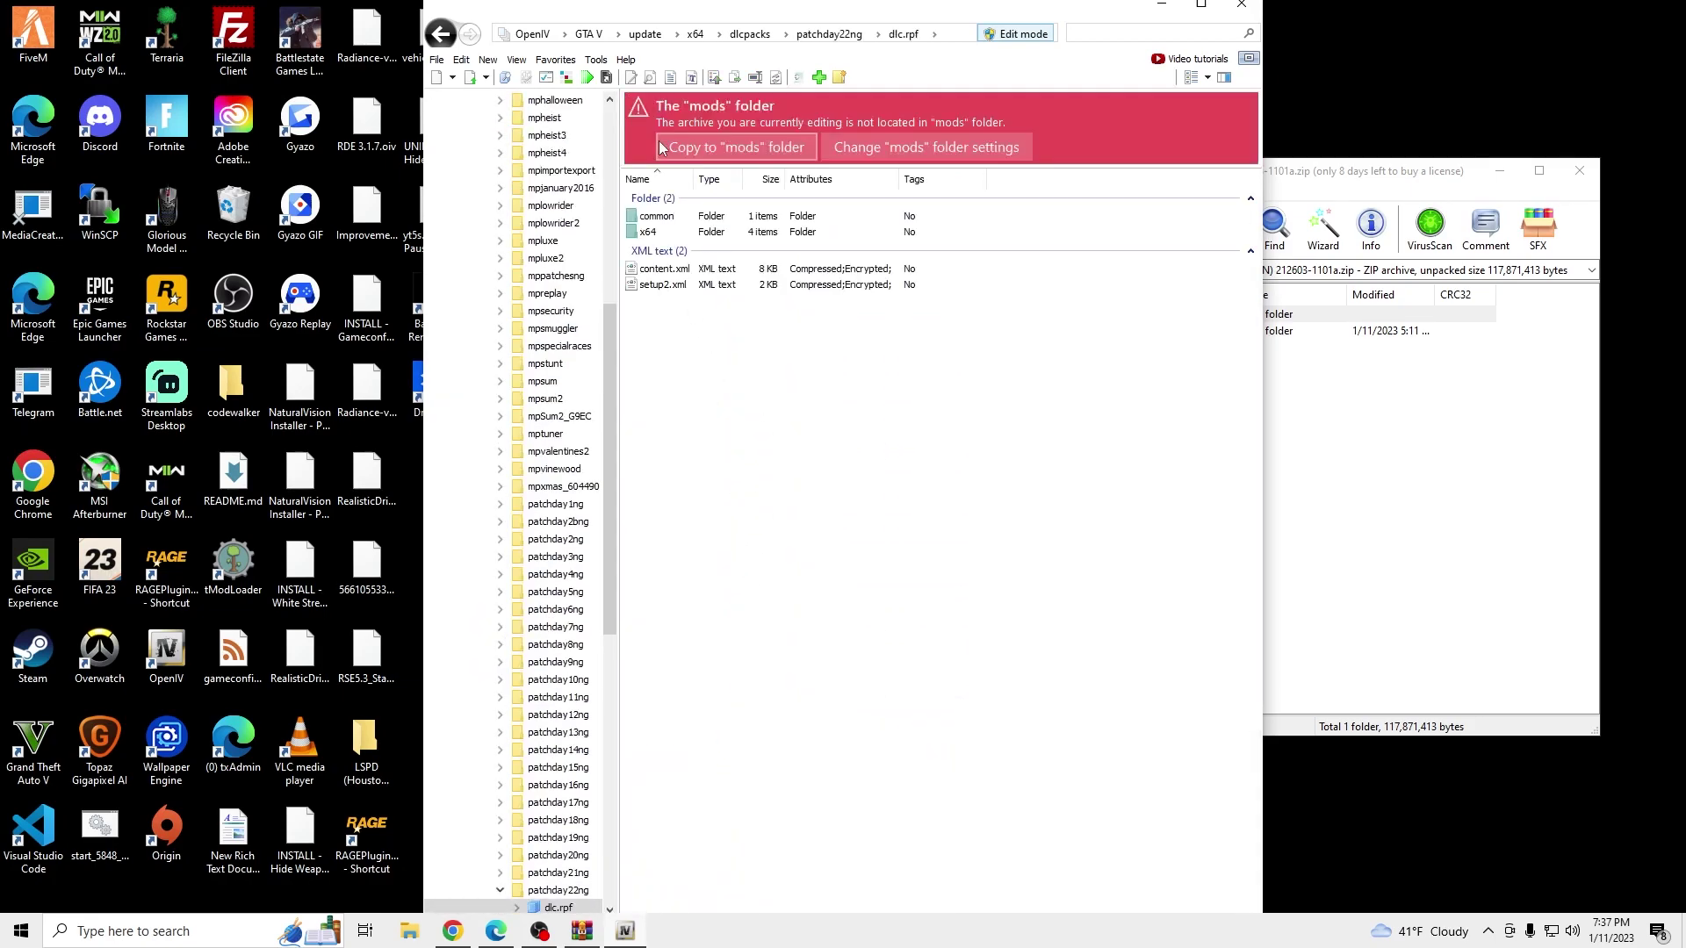
pyautogui.click(744, 151)
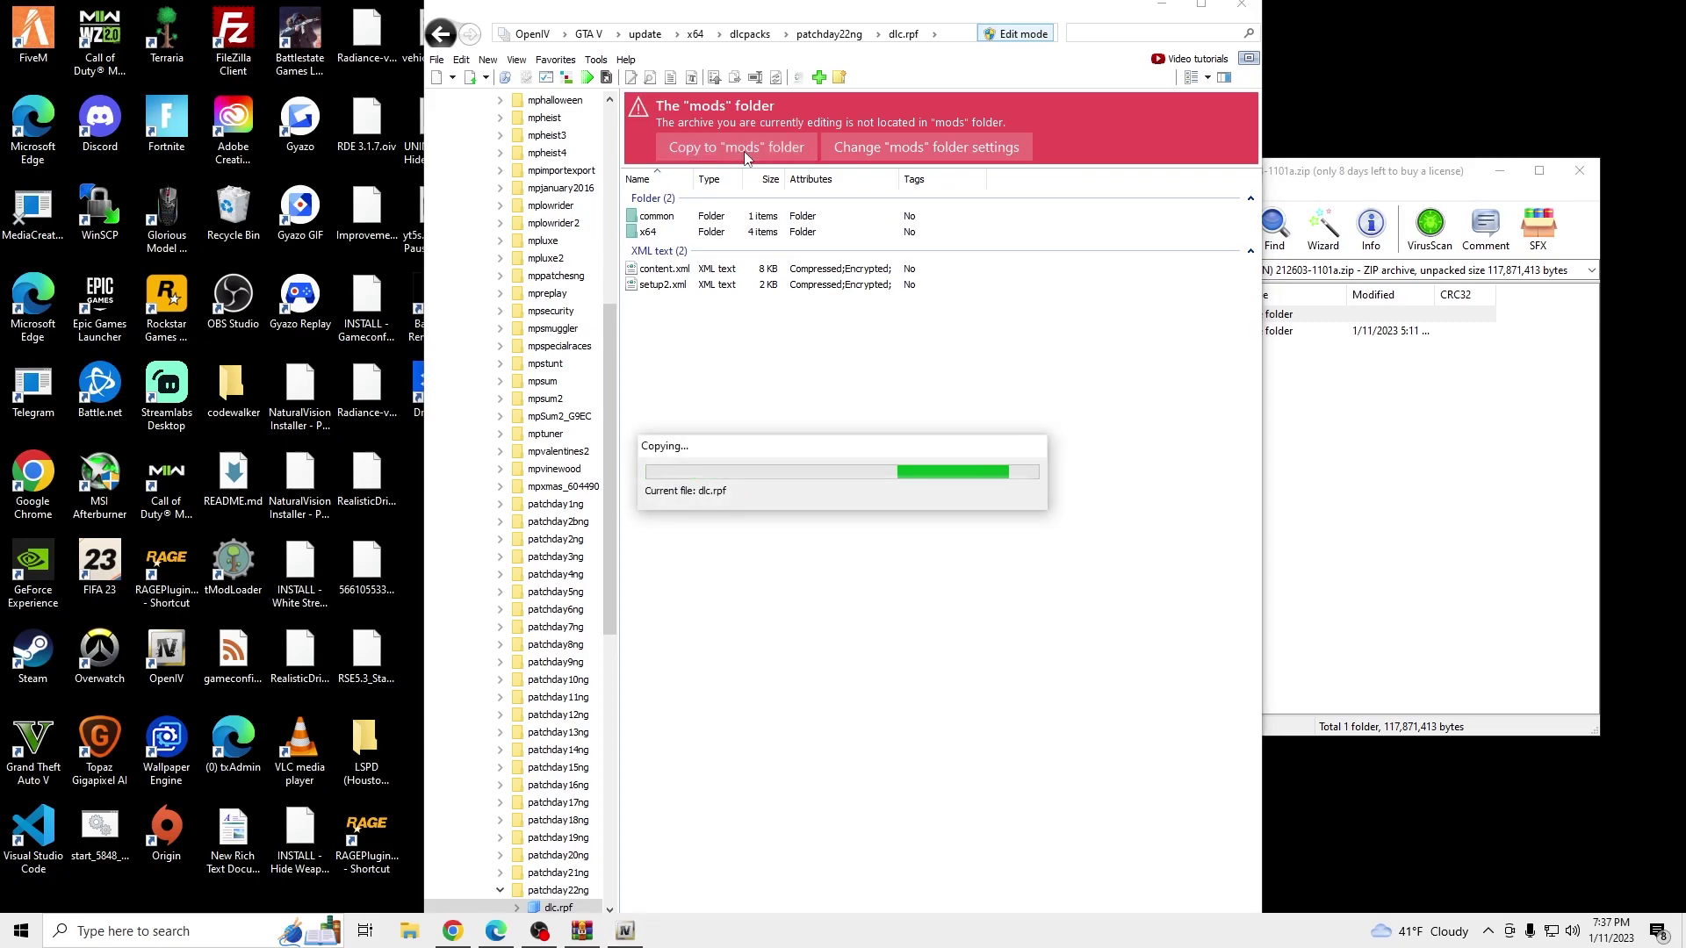
# - In the mods dlc.rpf, open the vehicle archive under x64\levels\gta5
pyautogui.doubleClick(744, 155)
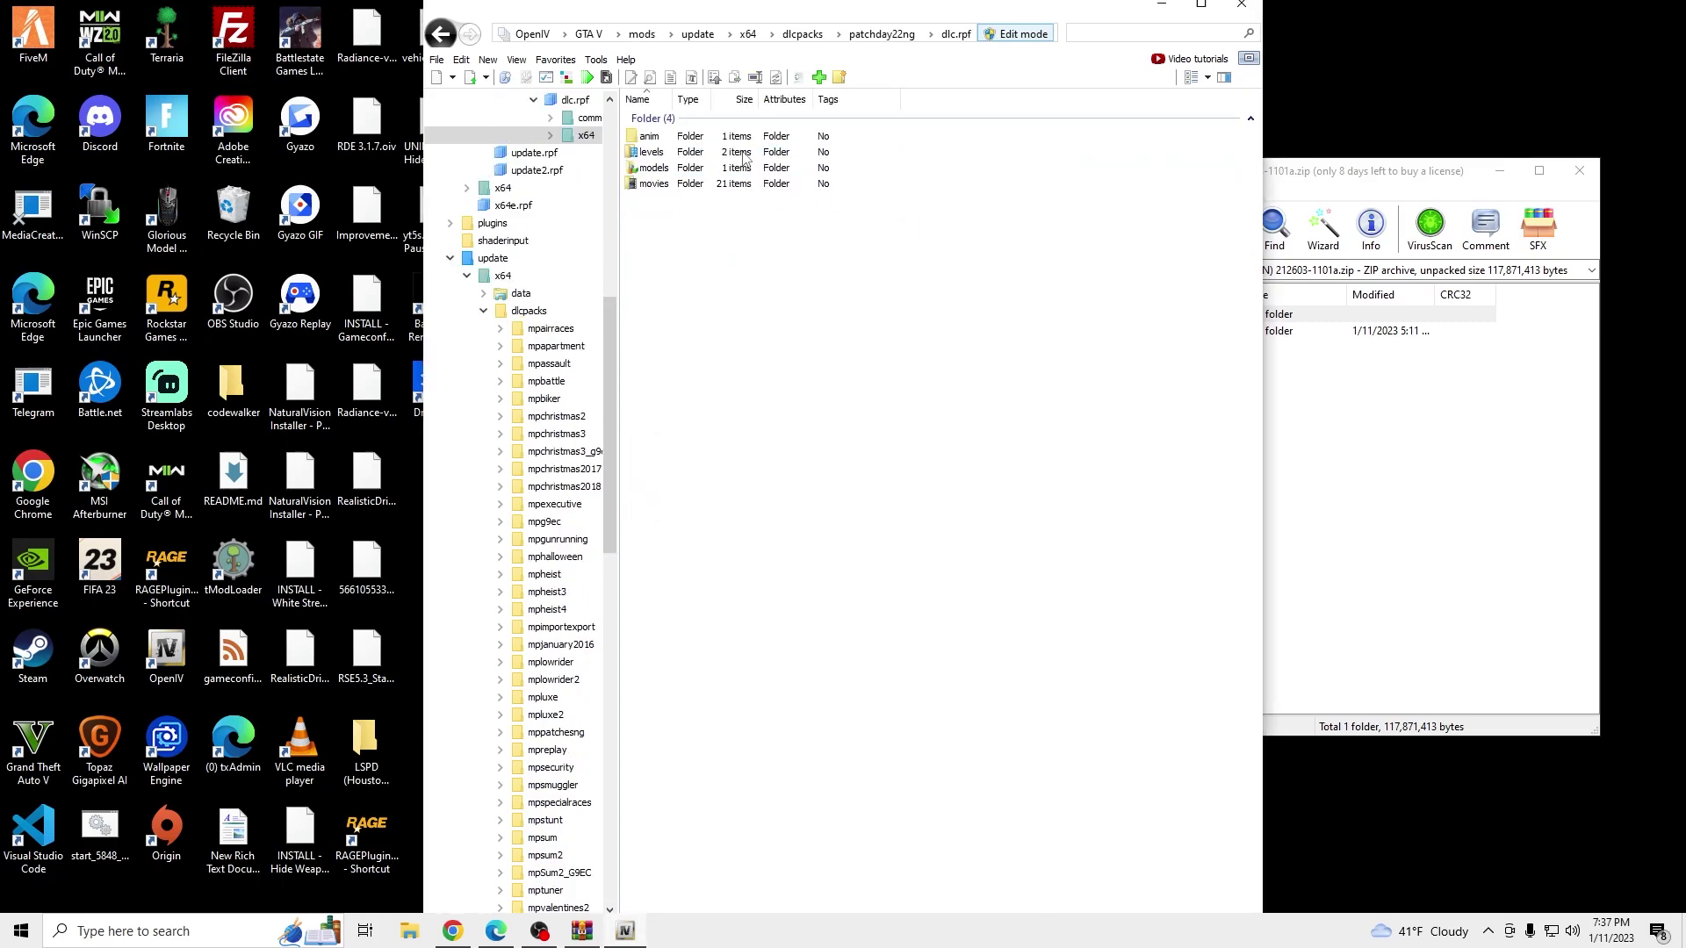
pyautogui.doubleClick(744, 155)
pyautogui.click(704, 138)
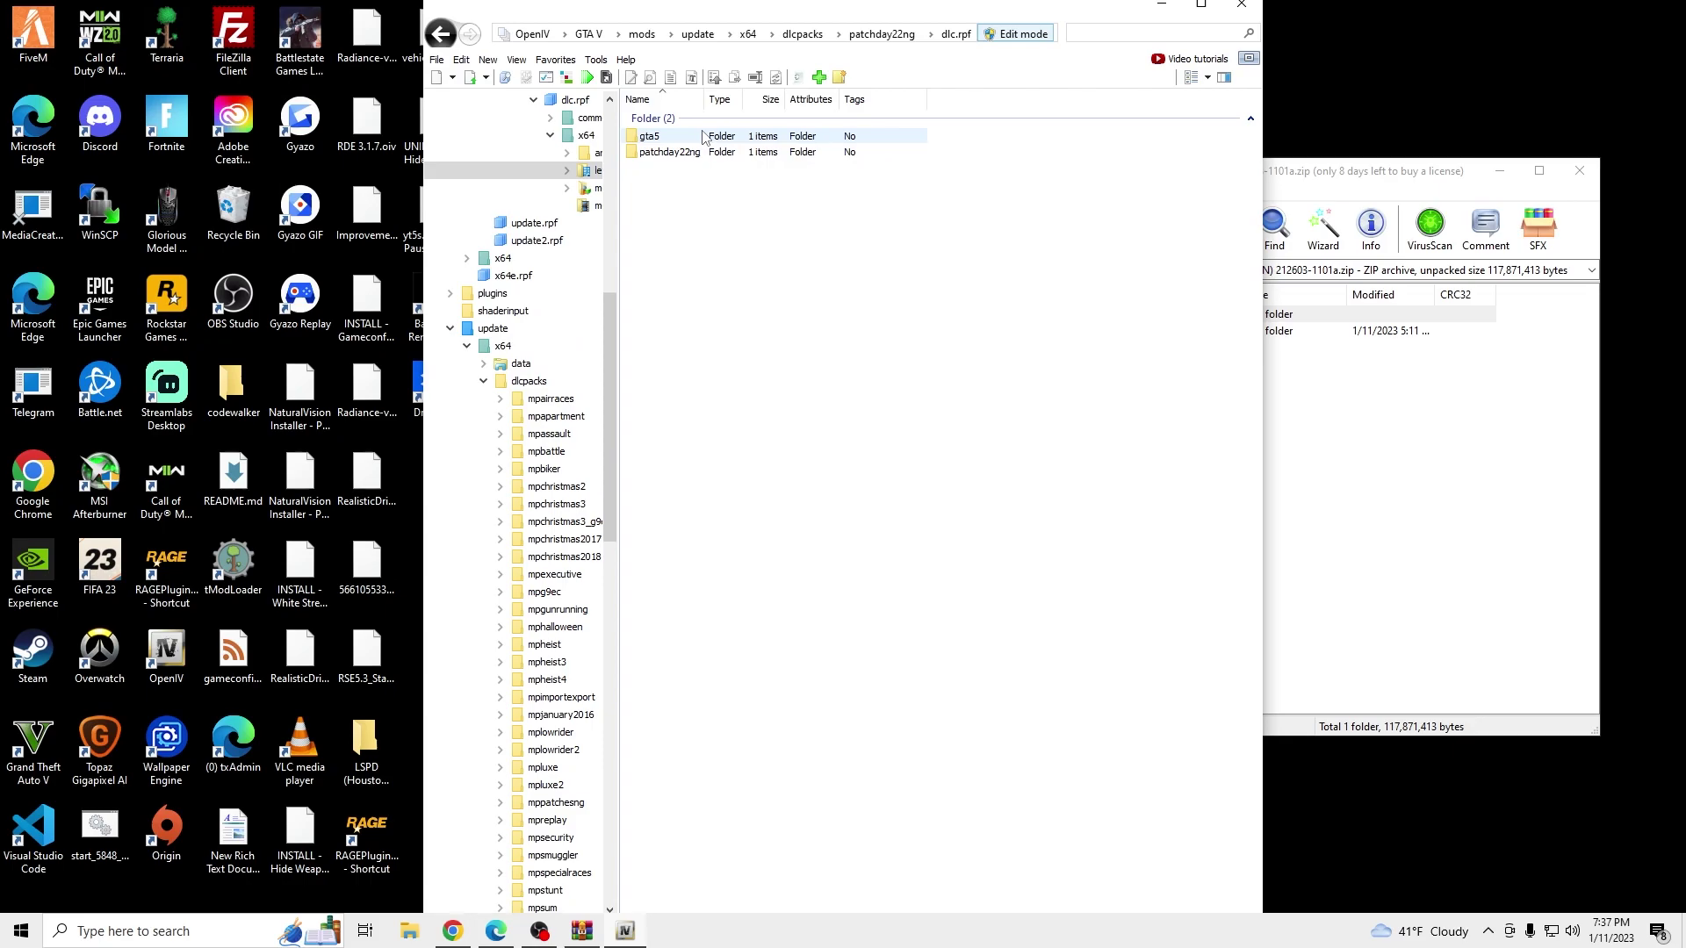
pyautogui.doubleClick(704, 138)
pyautogui.doubleClick(704, 138)
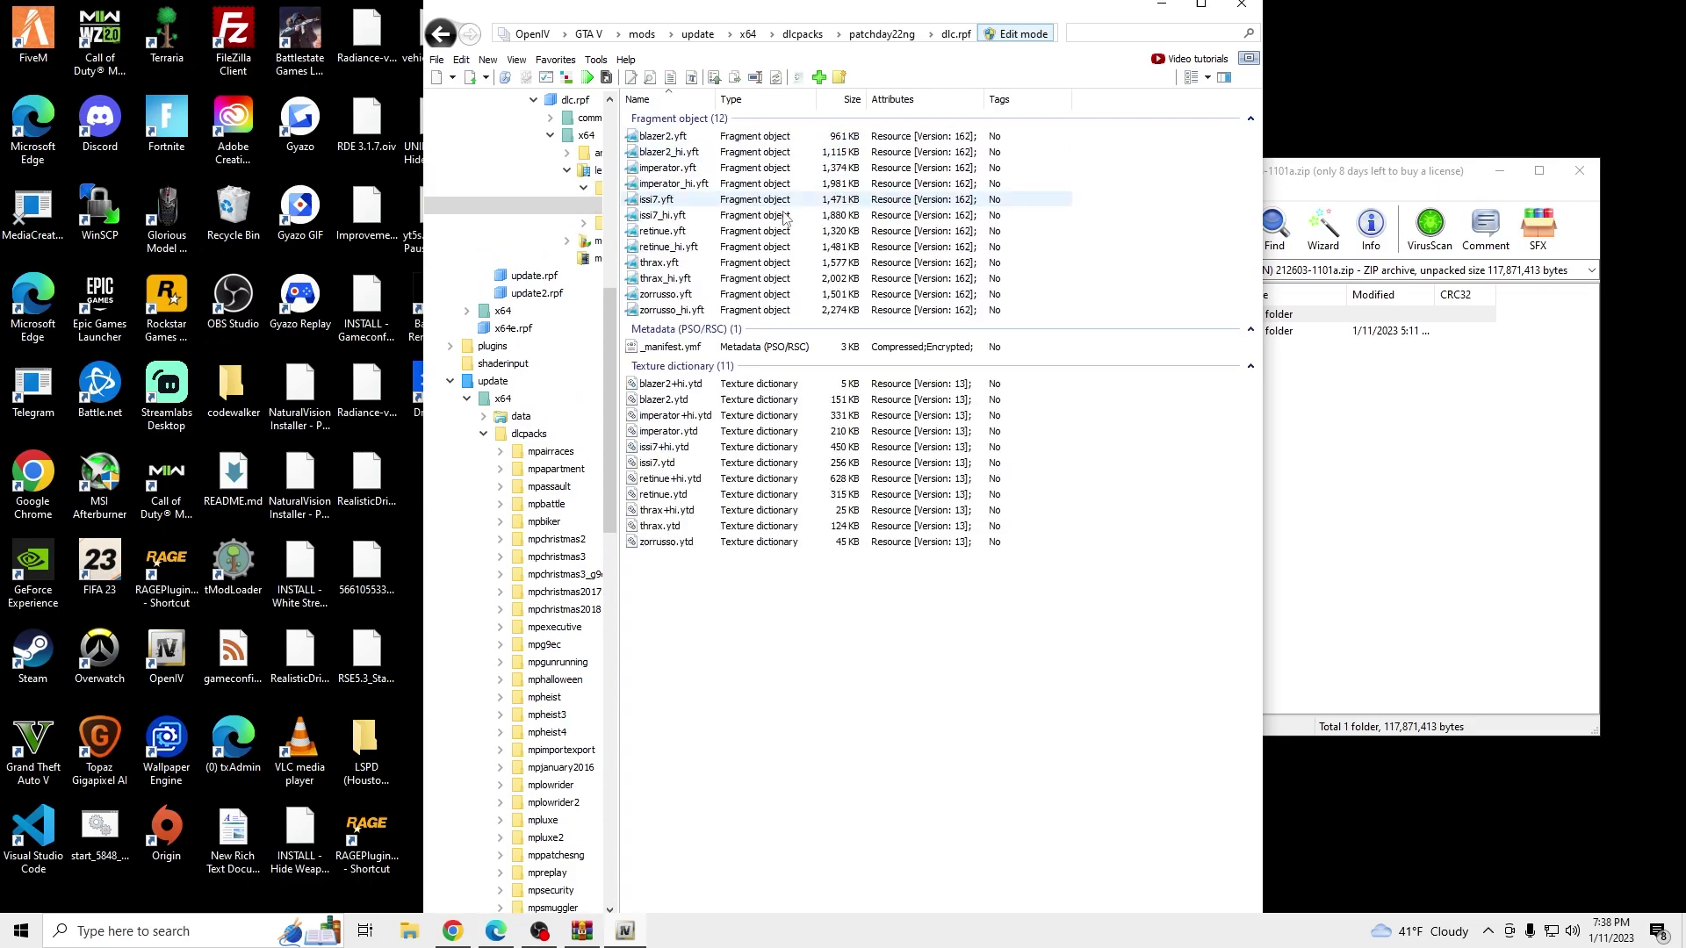
# - Add the pack's 18 police and FBI Vehicle Files from WinRAR into that archive
pyautogui.click(1322, 461)
pyautogui.moveTo(1118, 180); pyautogui.dragTo(877, 202)
pyautogui.moveTo(839, 370); pyautogui.dragTo(841, 371)
pyautogui.doubleClick(840, 372)
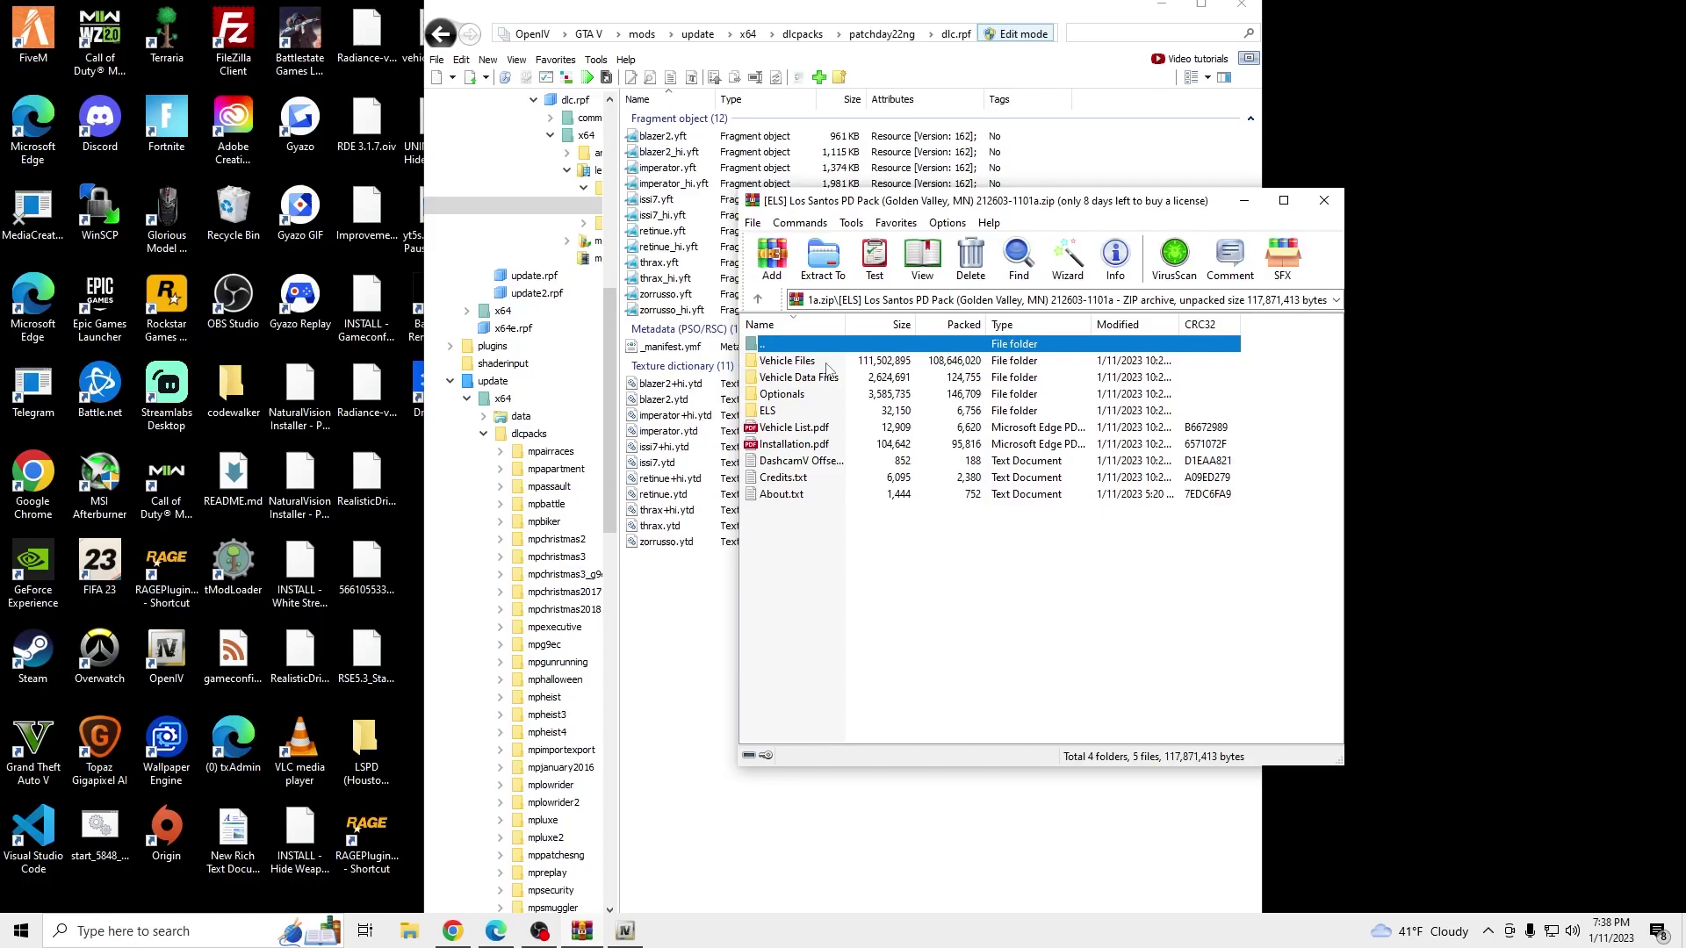
pyautogui.doubleClick(826, 362)
pyautogui.moveTo(1017, 204); pyautogui.dragTo(1310, 126)
pyautogui.moveTo(1115, 604); pyautogui.dragTo(1131, 276)
pyautogui.moveTo(1131, 281); pyautogui.dragTo(868, 553)
pyautogui.moveTo(714, 622); pyautogui.dragTo(734, 624)
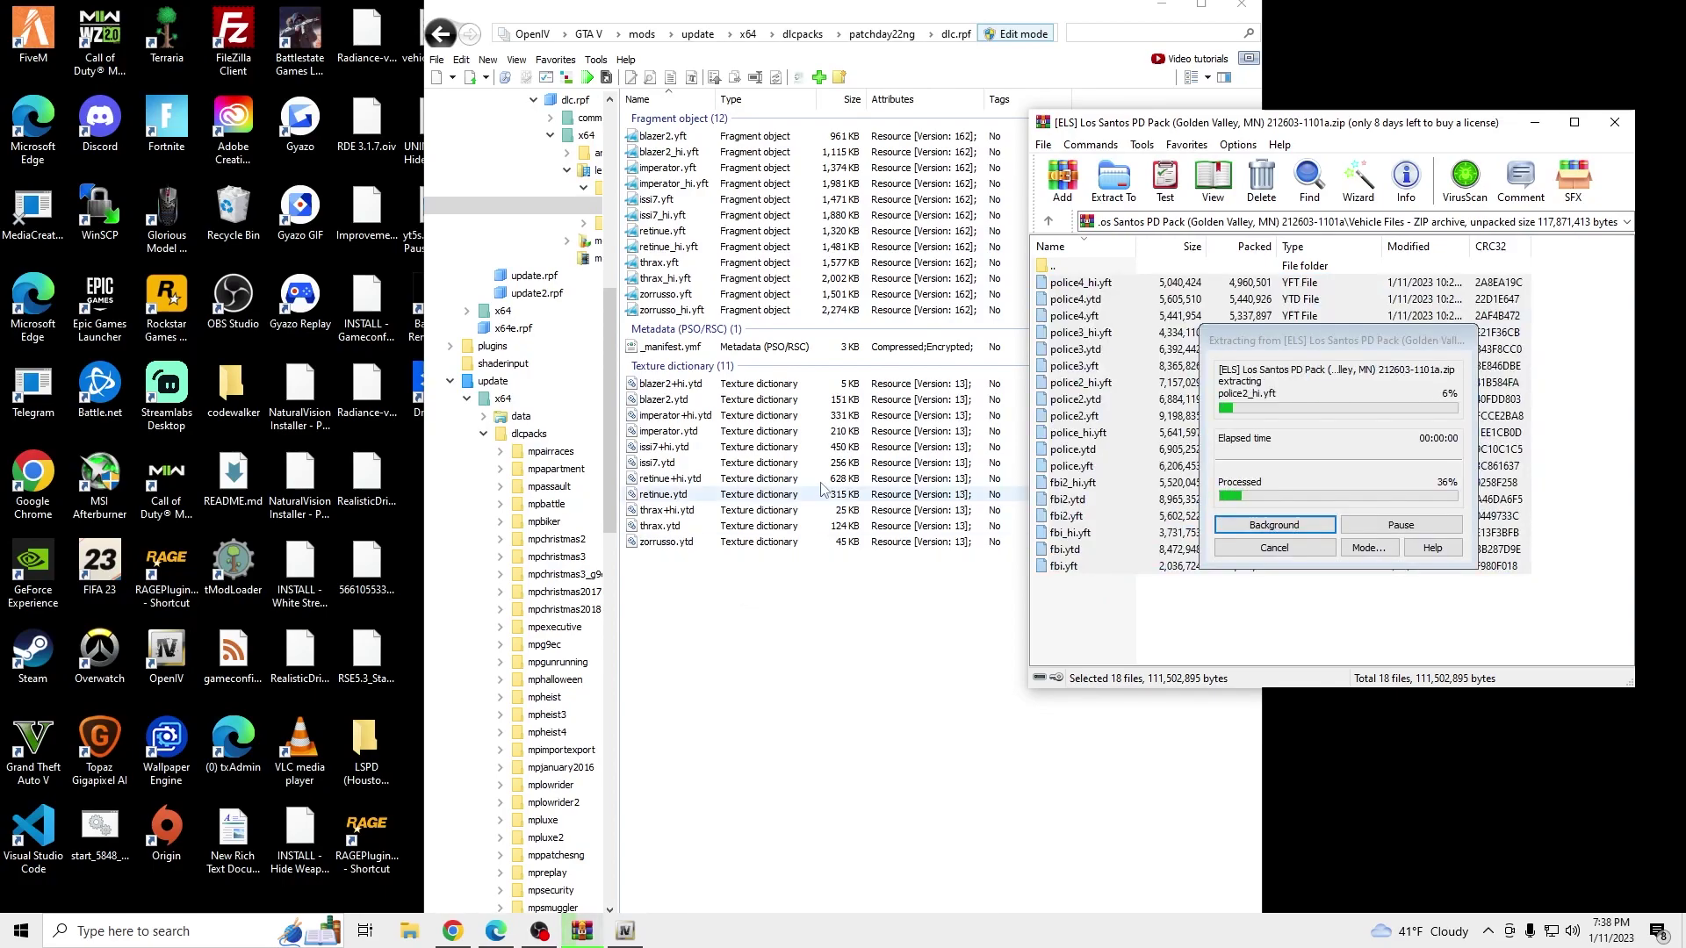
pyautogui.click(1125, 606)
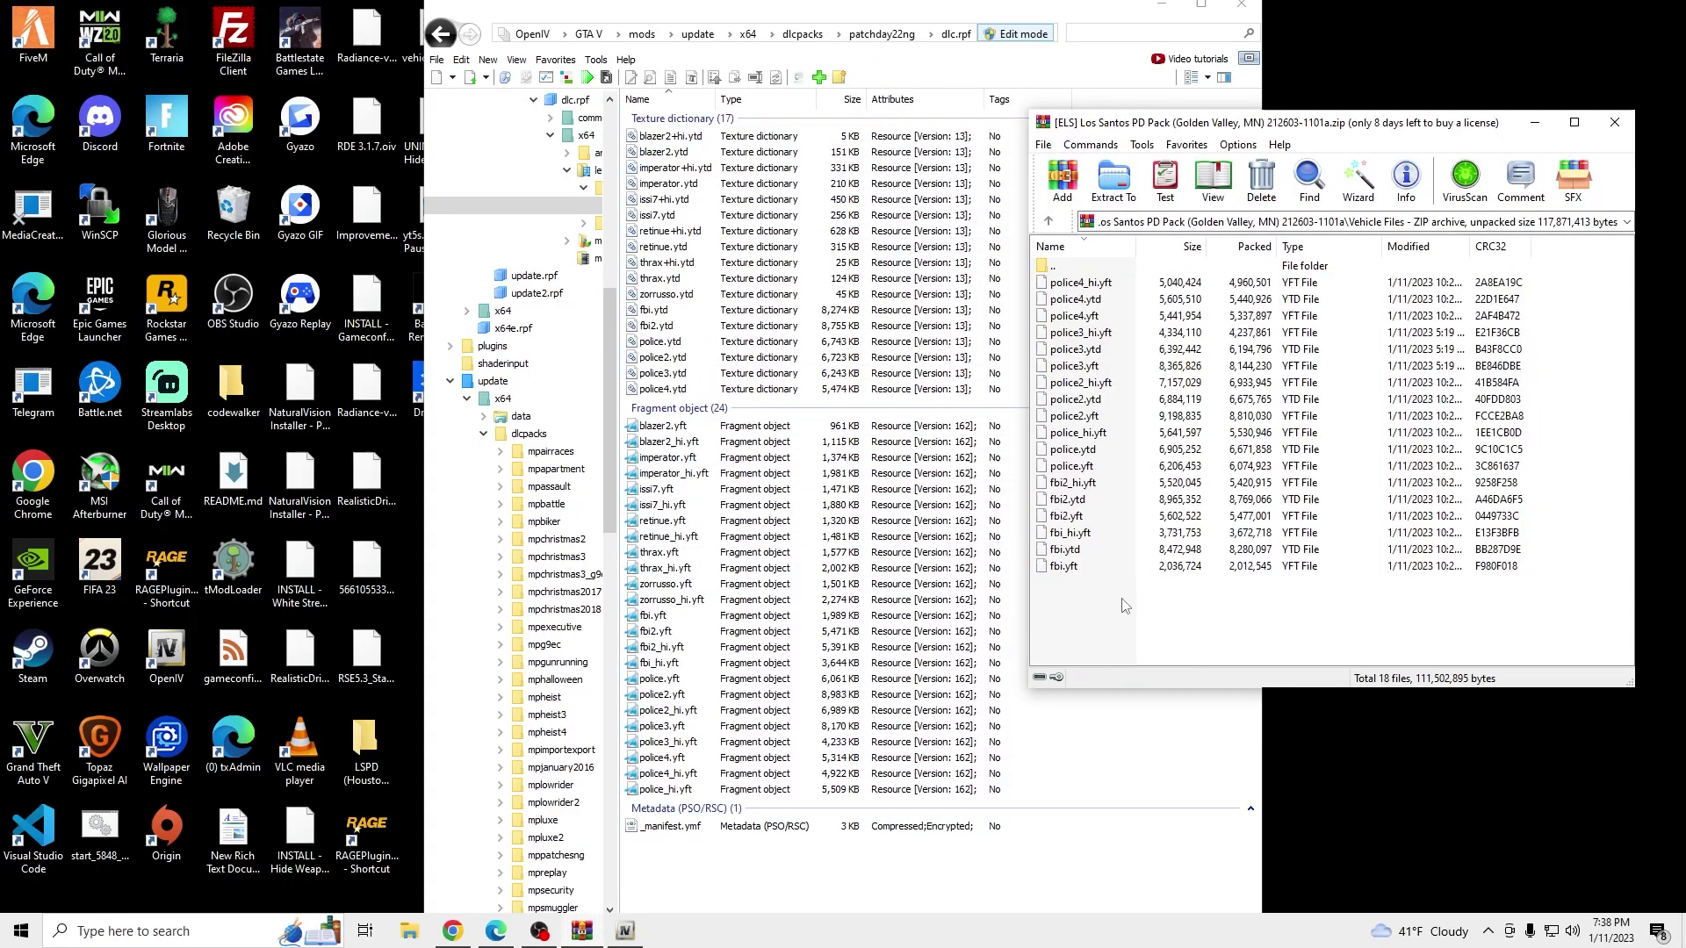
# - Open the x64\data folder of the mods copy of update\update.rpf
pyautogui.doubleClick(1074, 267)
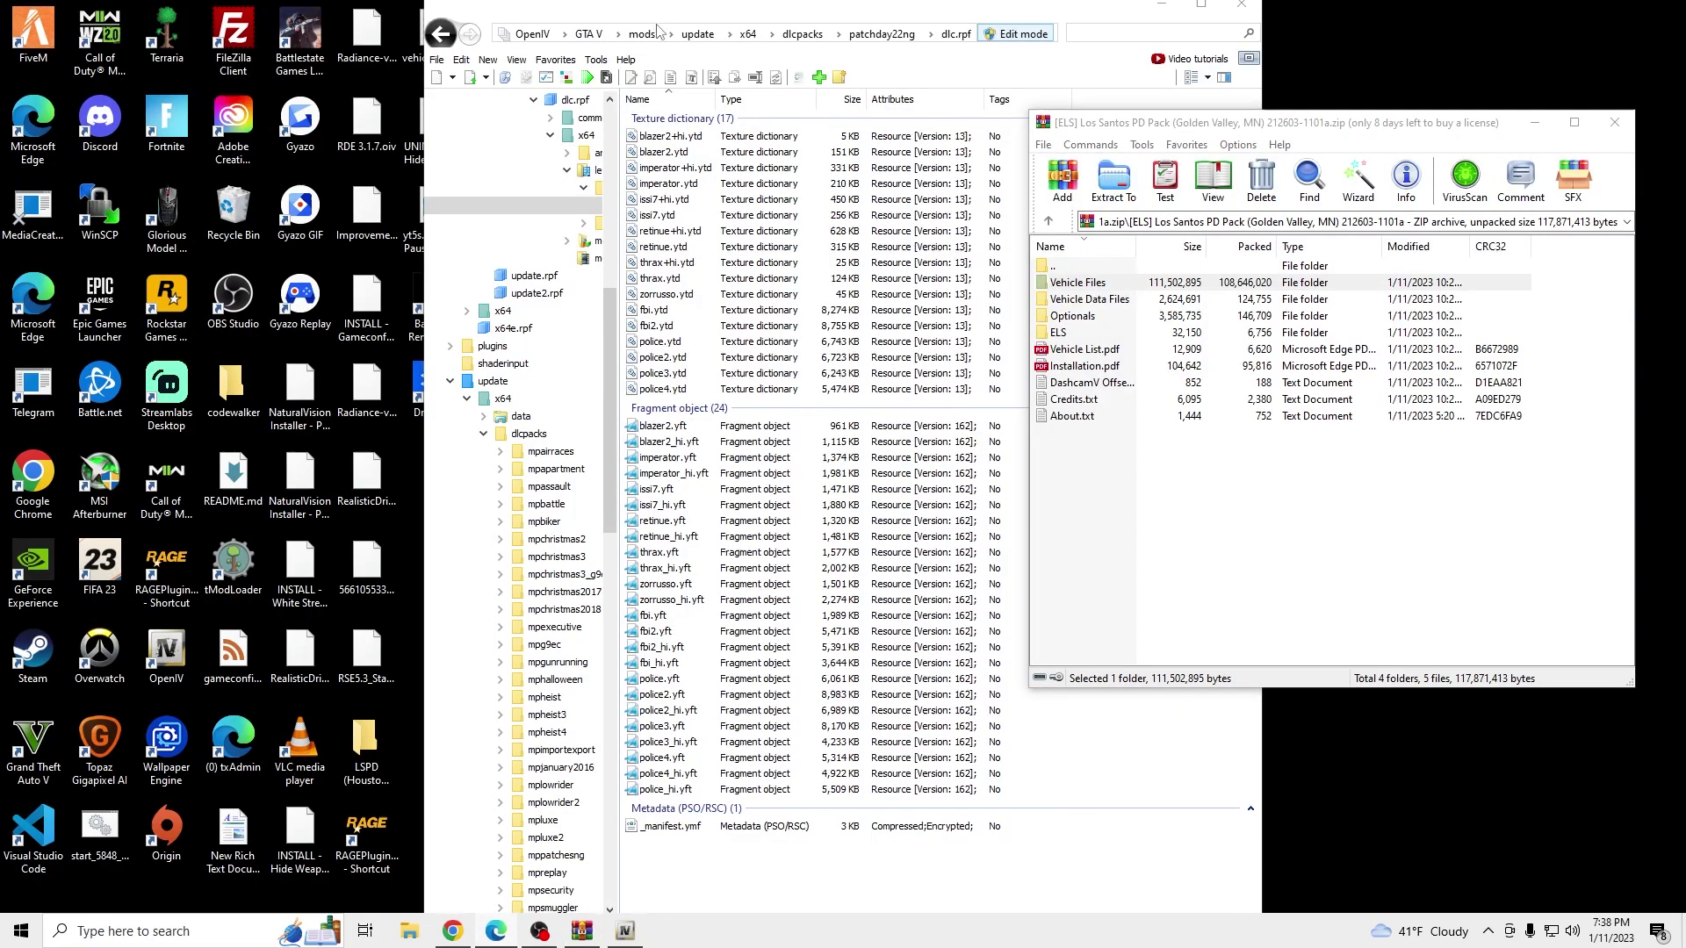
pyautogui.click(590, 34)
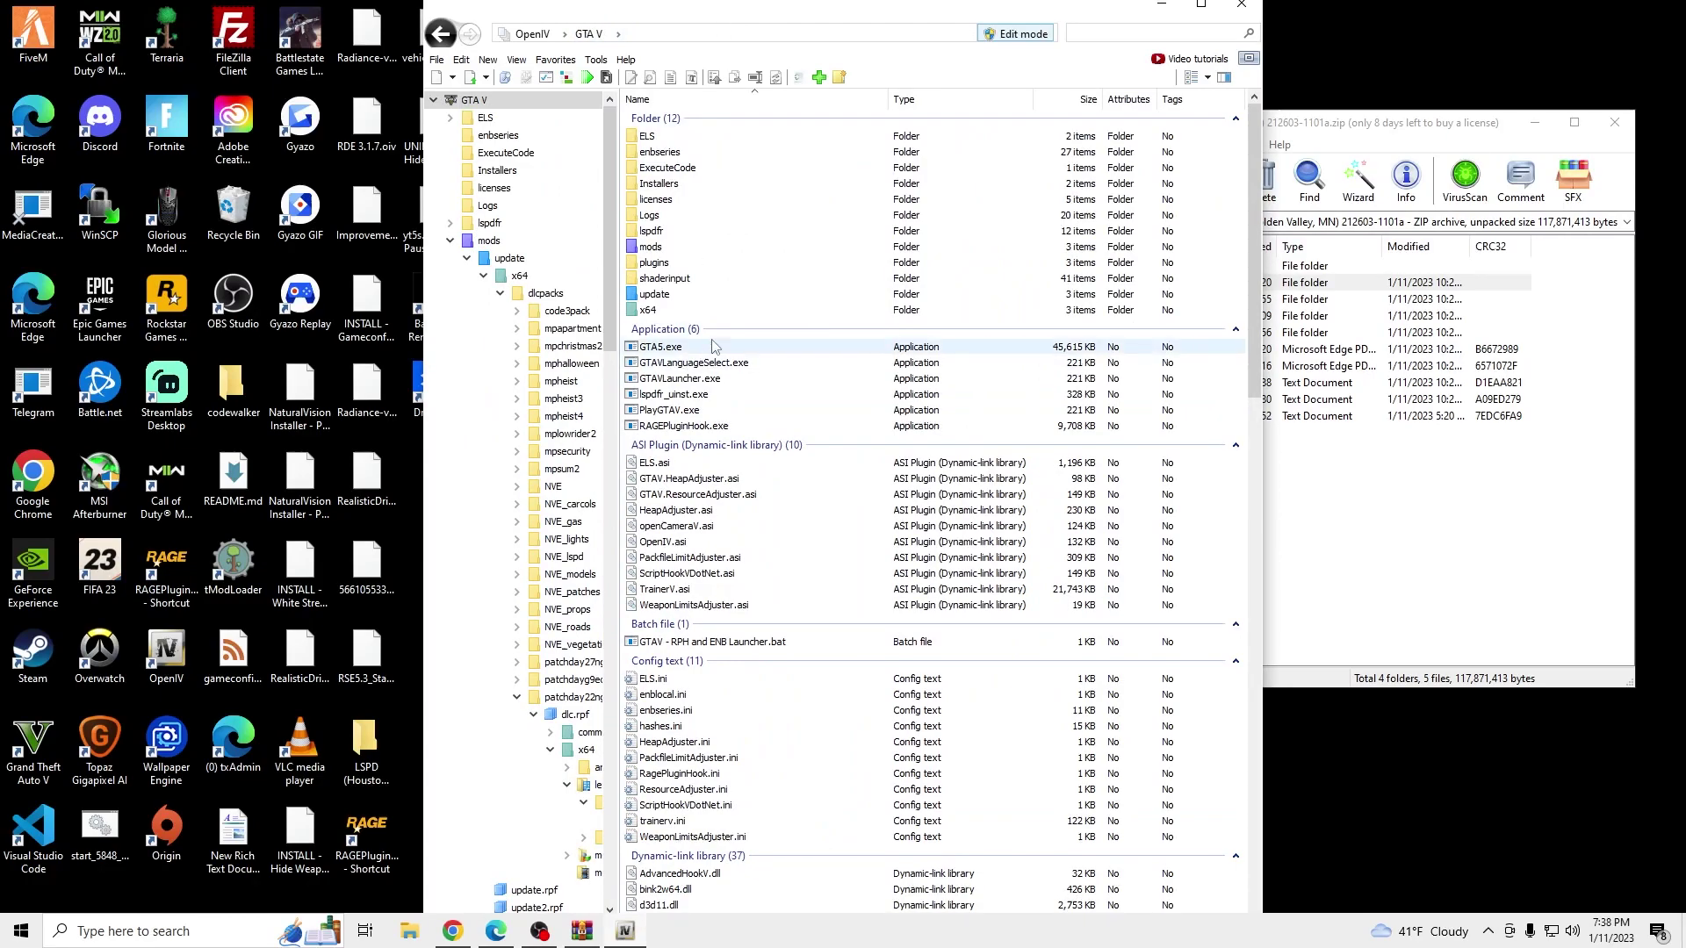
pyautogui.doubleClick(693, 299)
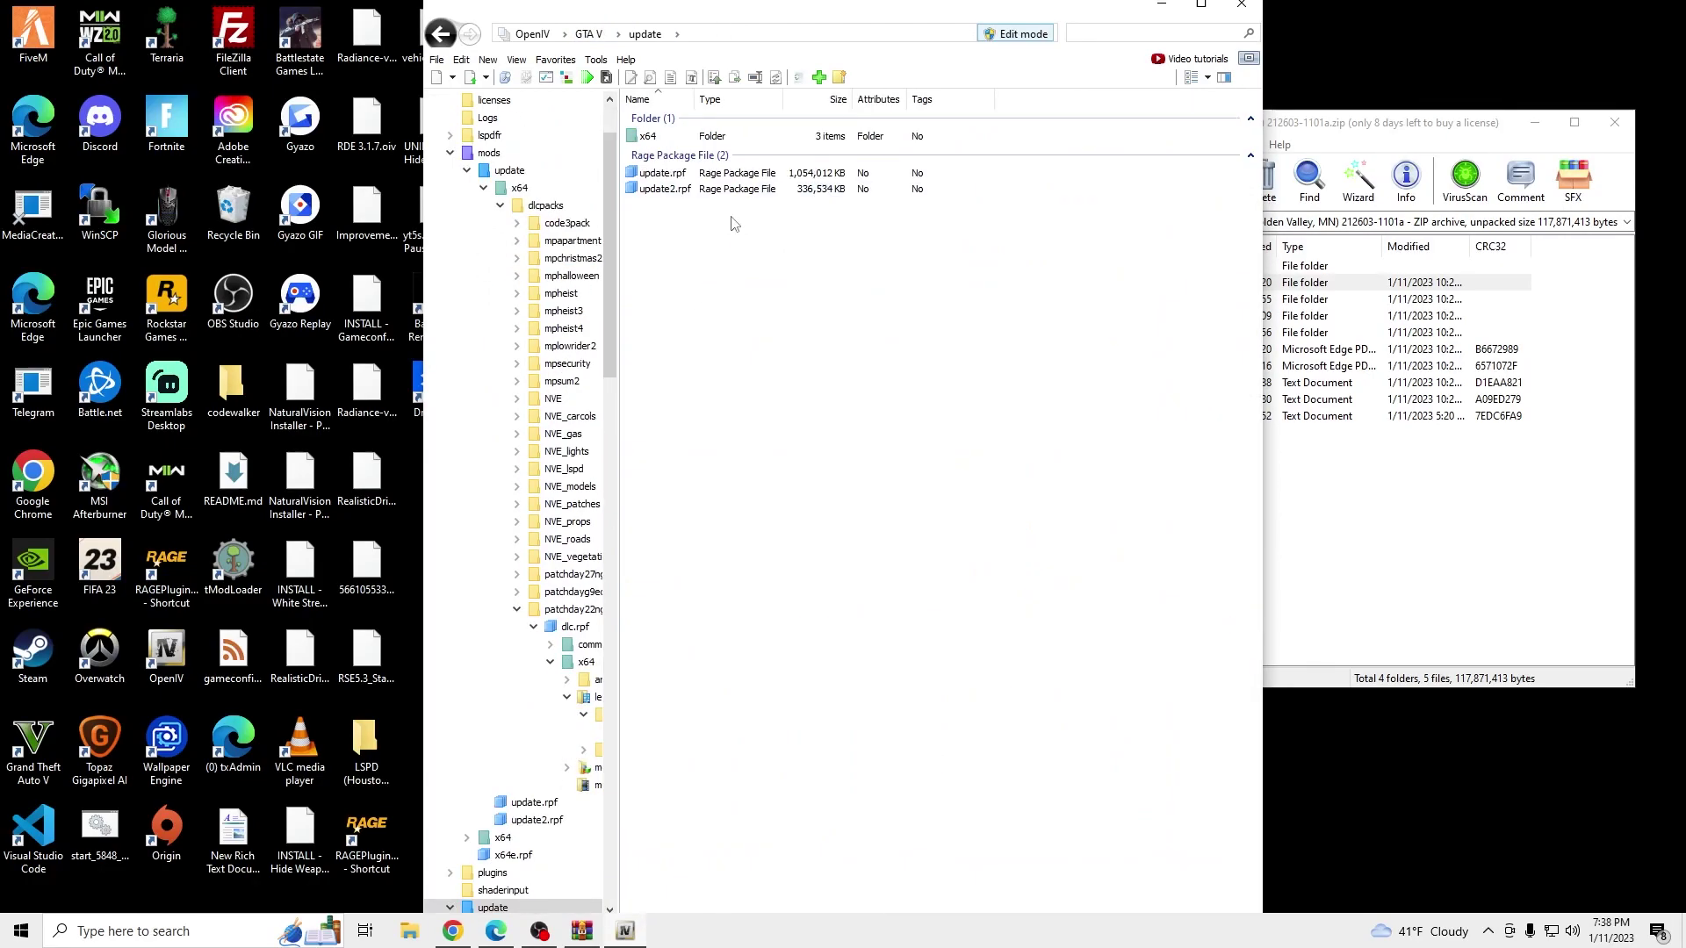
pyautogui.doubleClick(732, 175)
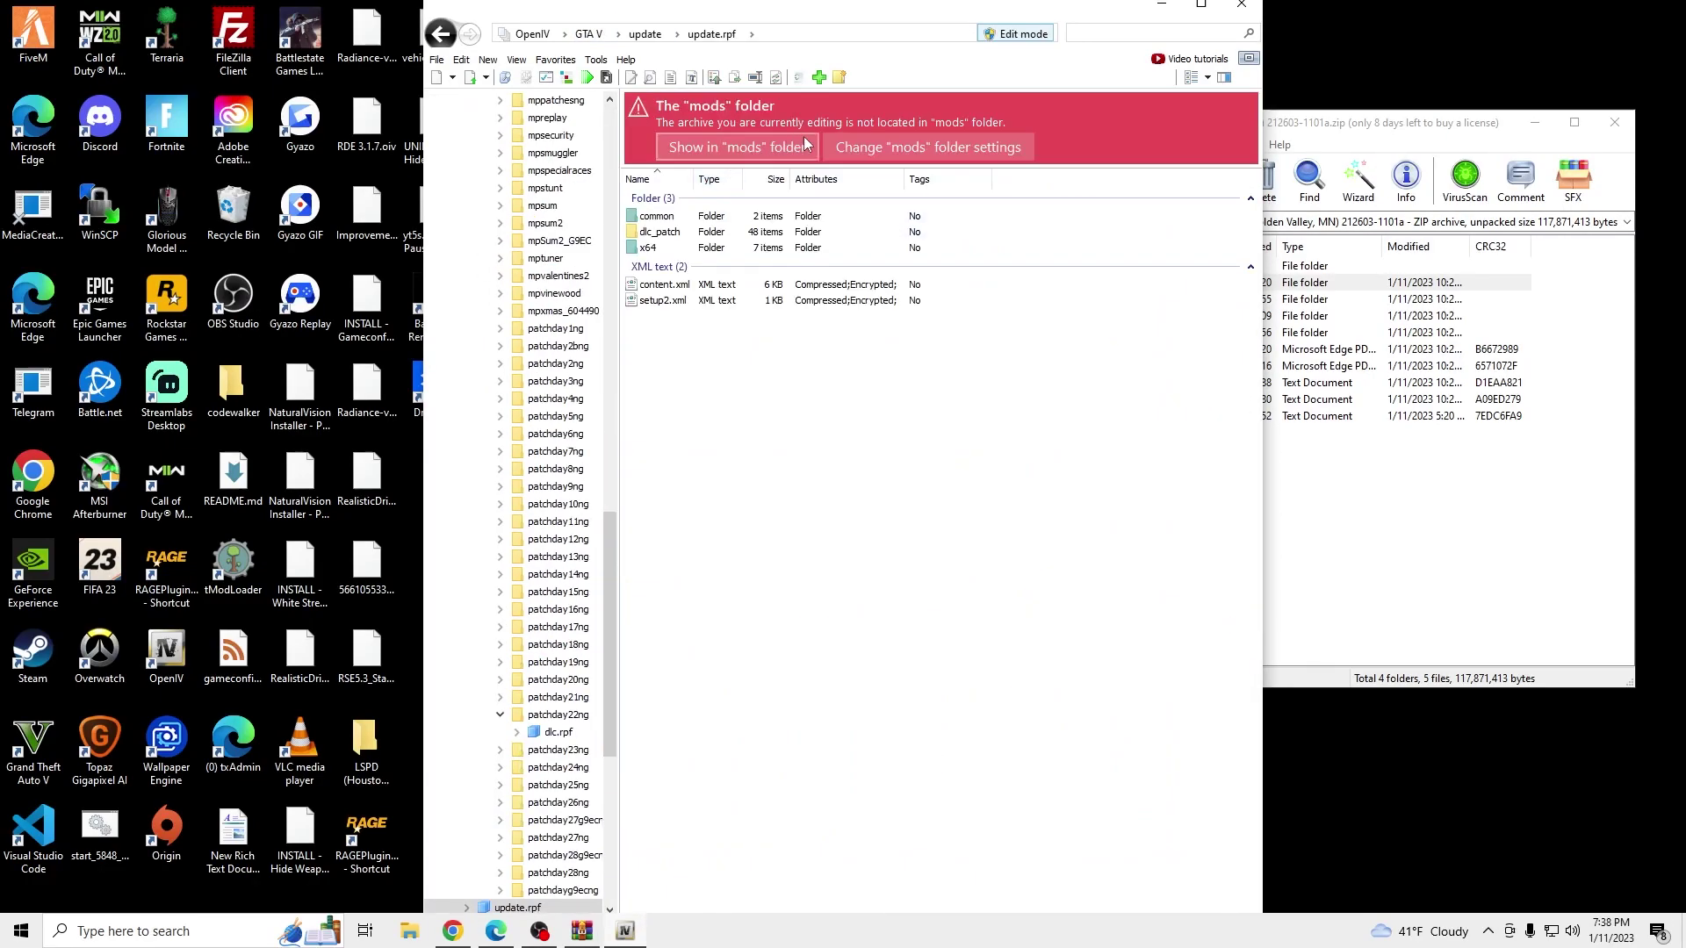
pyautogui.click(815, 155)
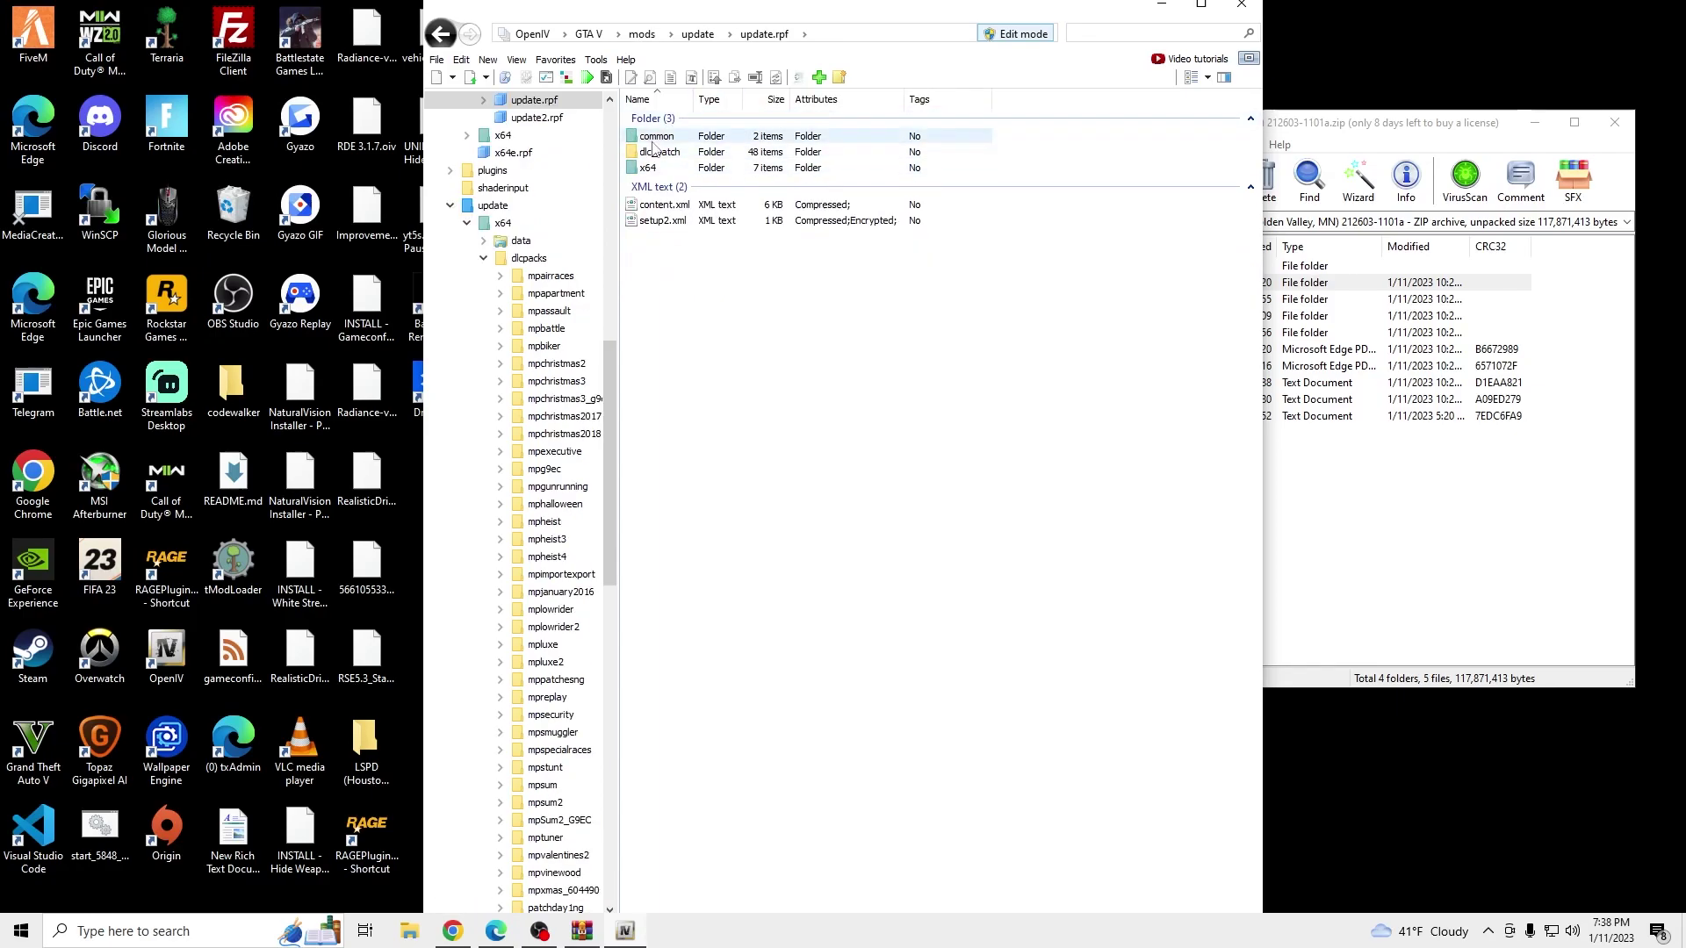
pyautogui.doubleClick(711, 167)
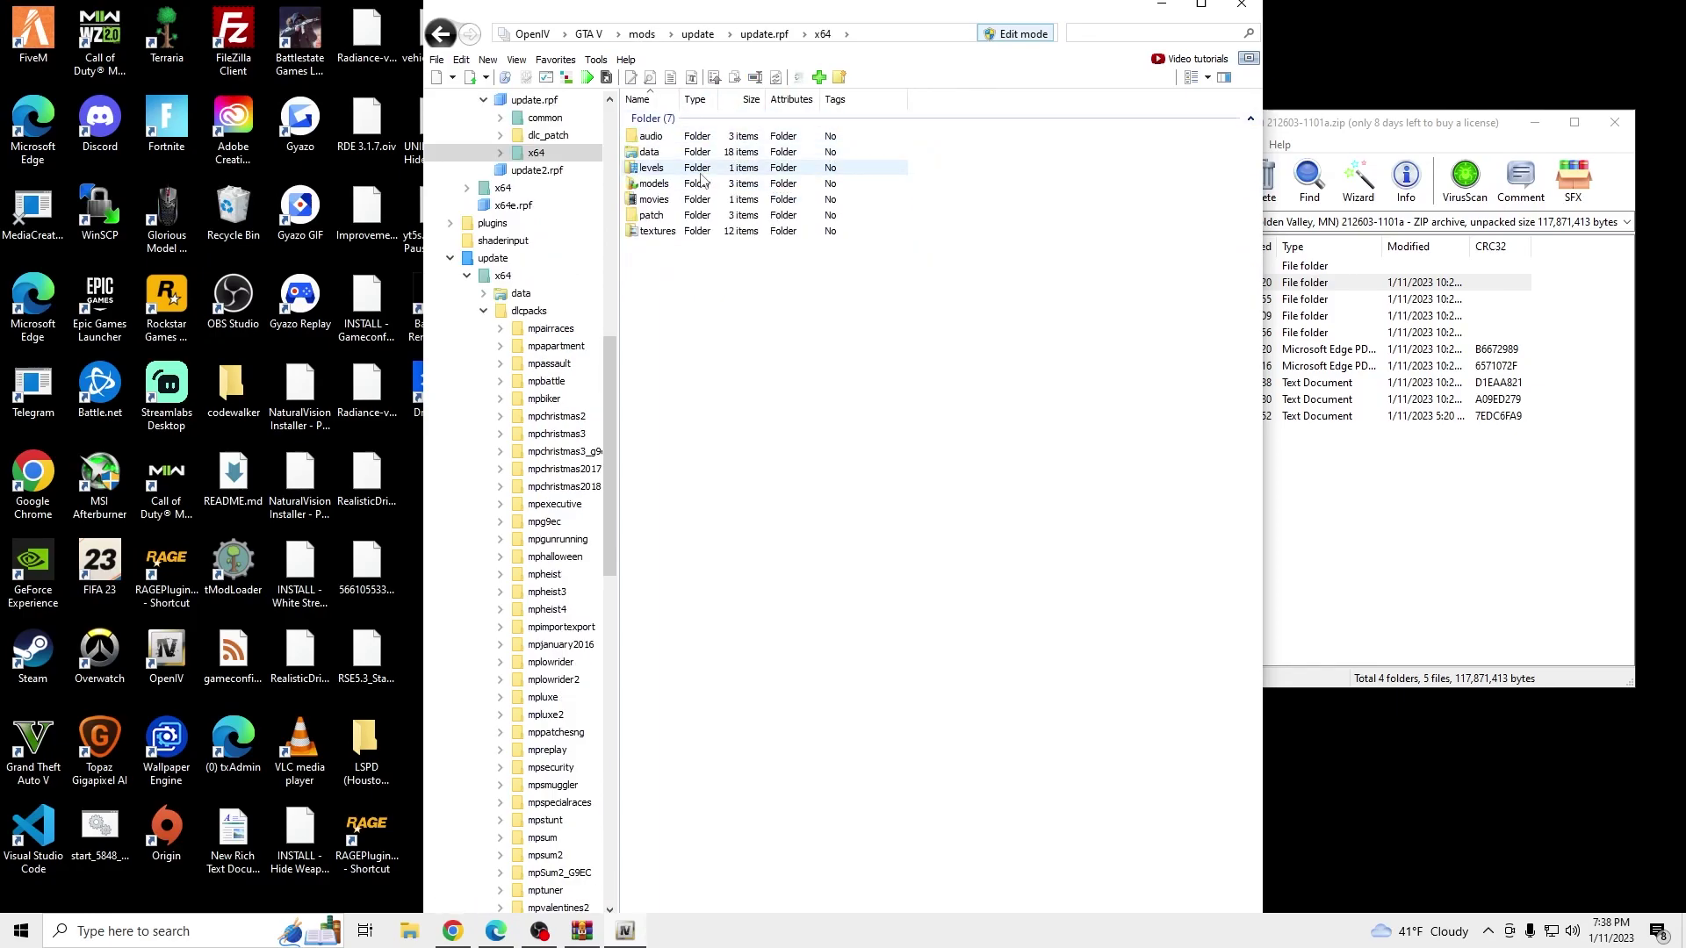
pyautogui.doubleClick(716, 155)
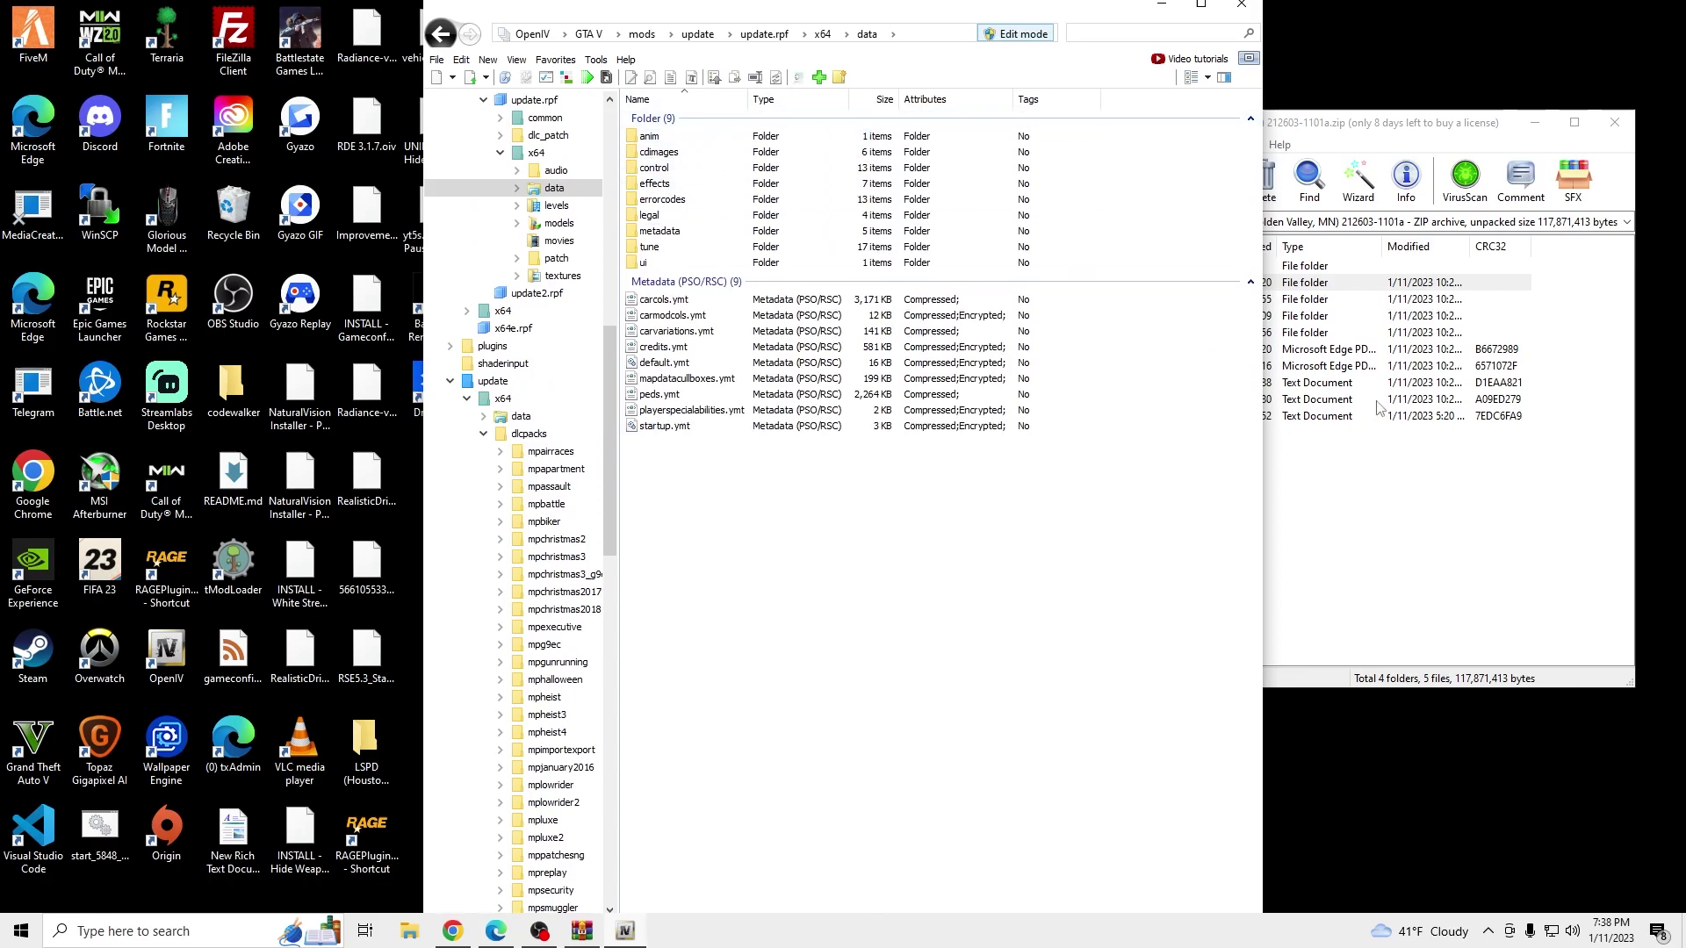
# - Replace carvariations.ymt with the pack's 140 KB version from Vehicle Data Files
pyautogui.click(1380, 408)
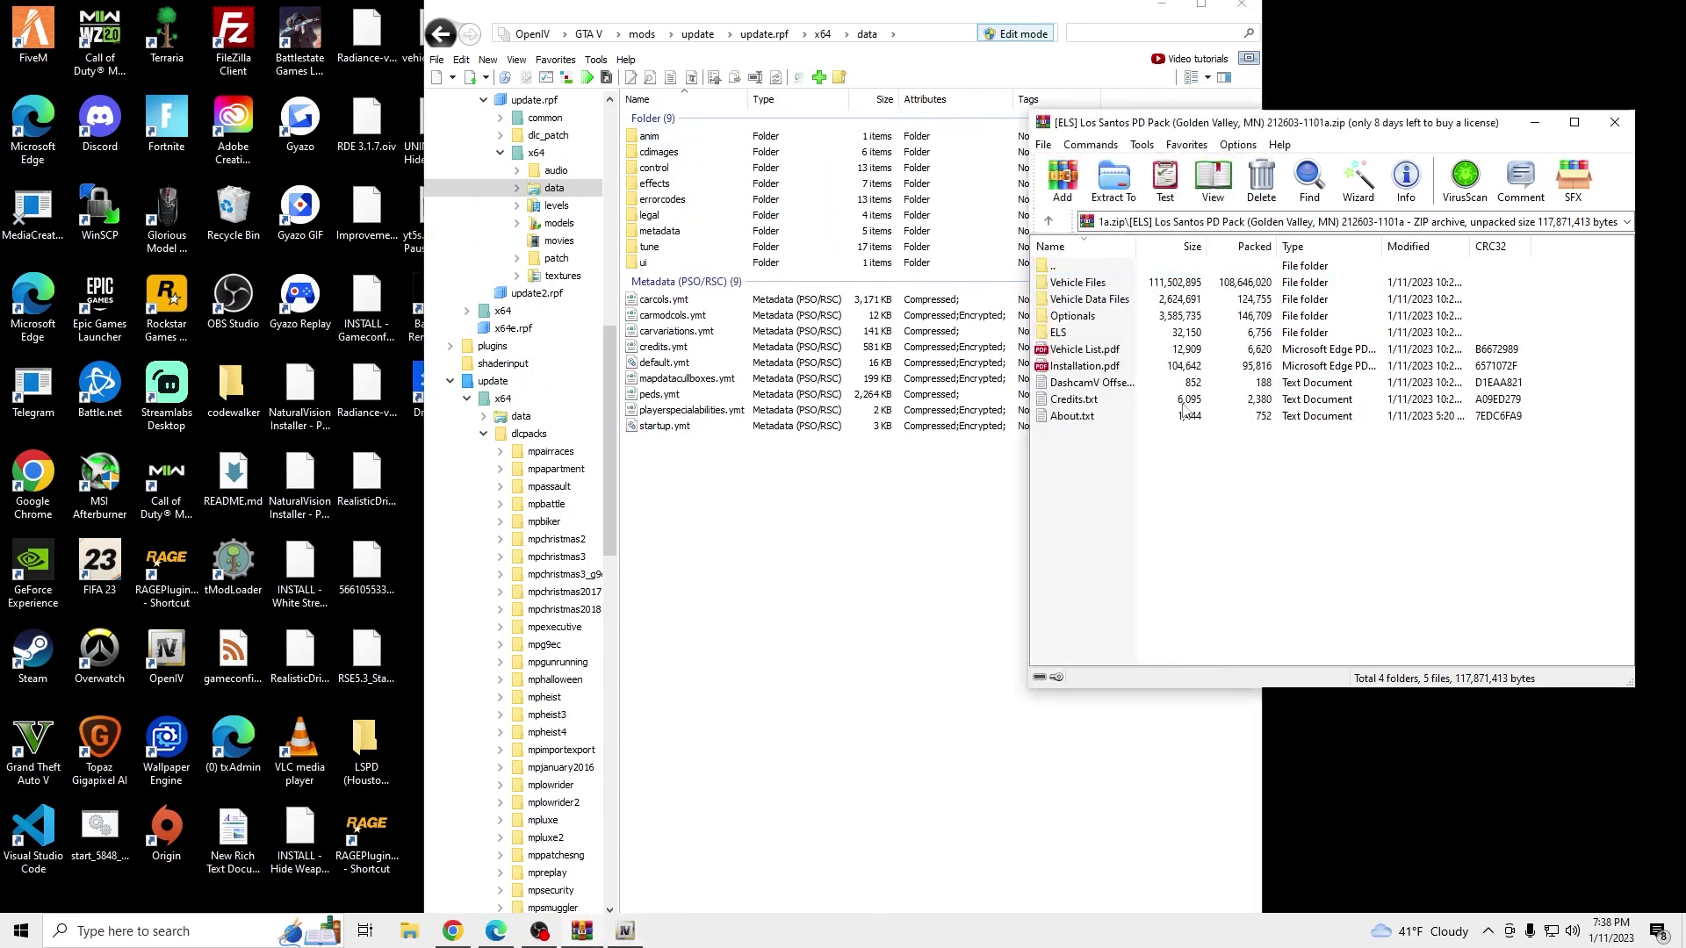
pyautogui.doubleClick(1113, 301)
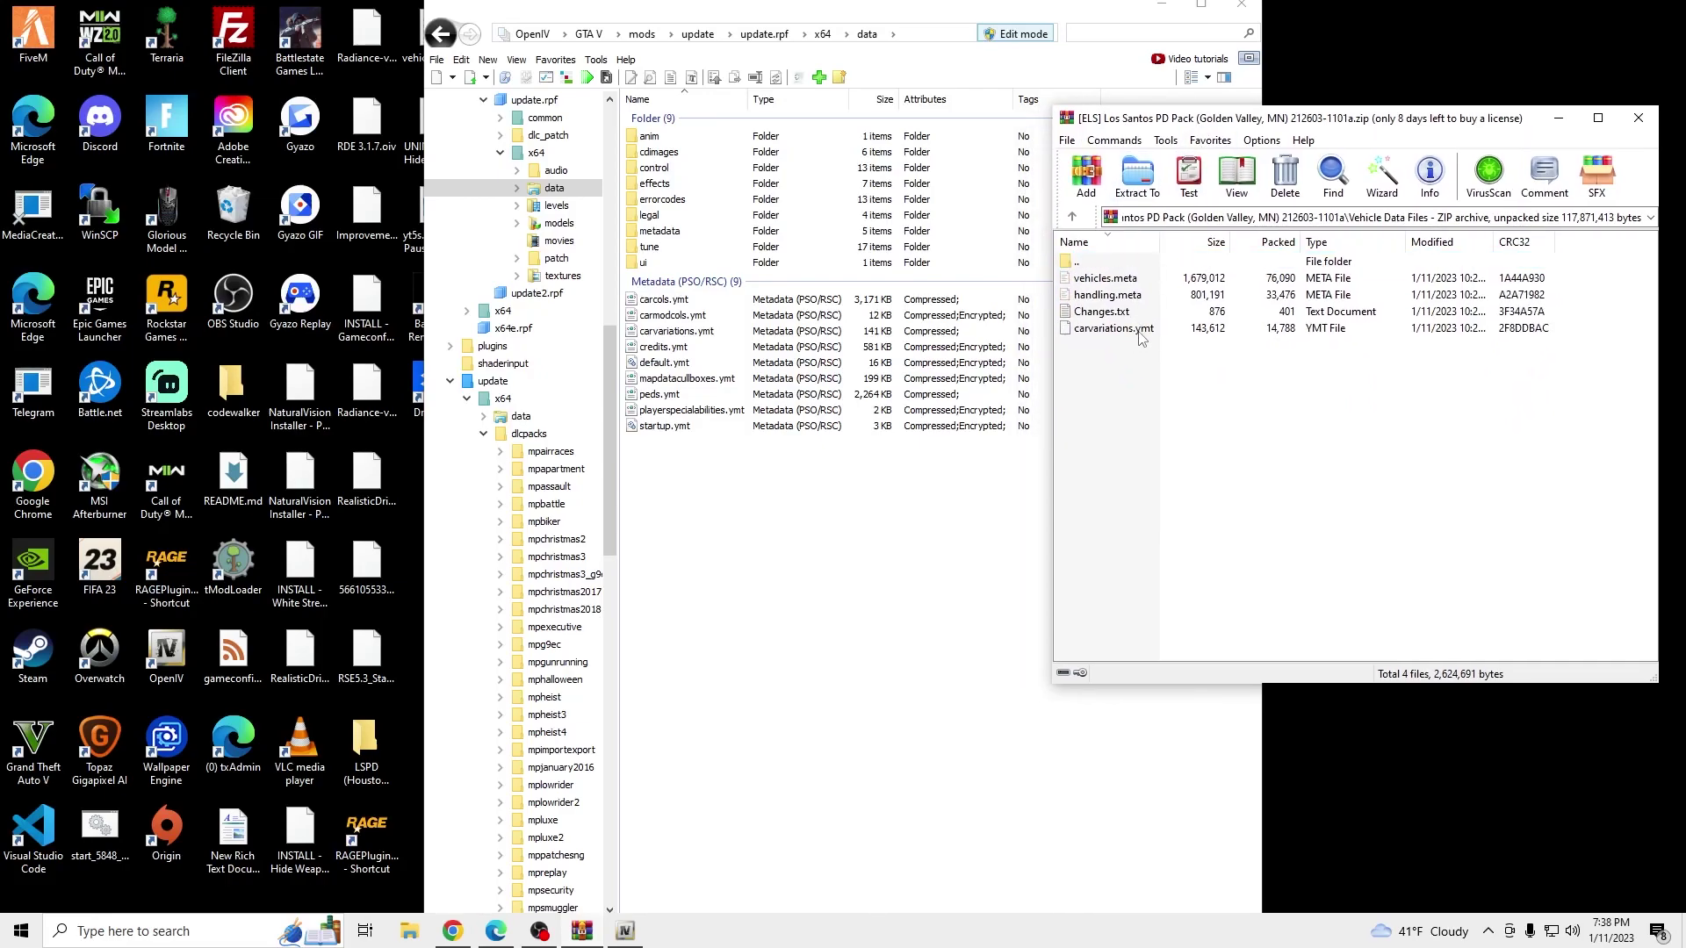
pyautogui.moveTo(1135, 338); pyautogui.dragTo(859, 364)
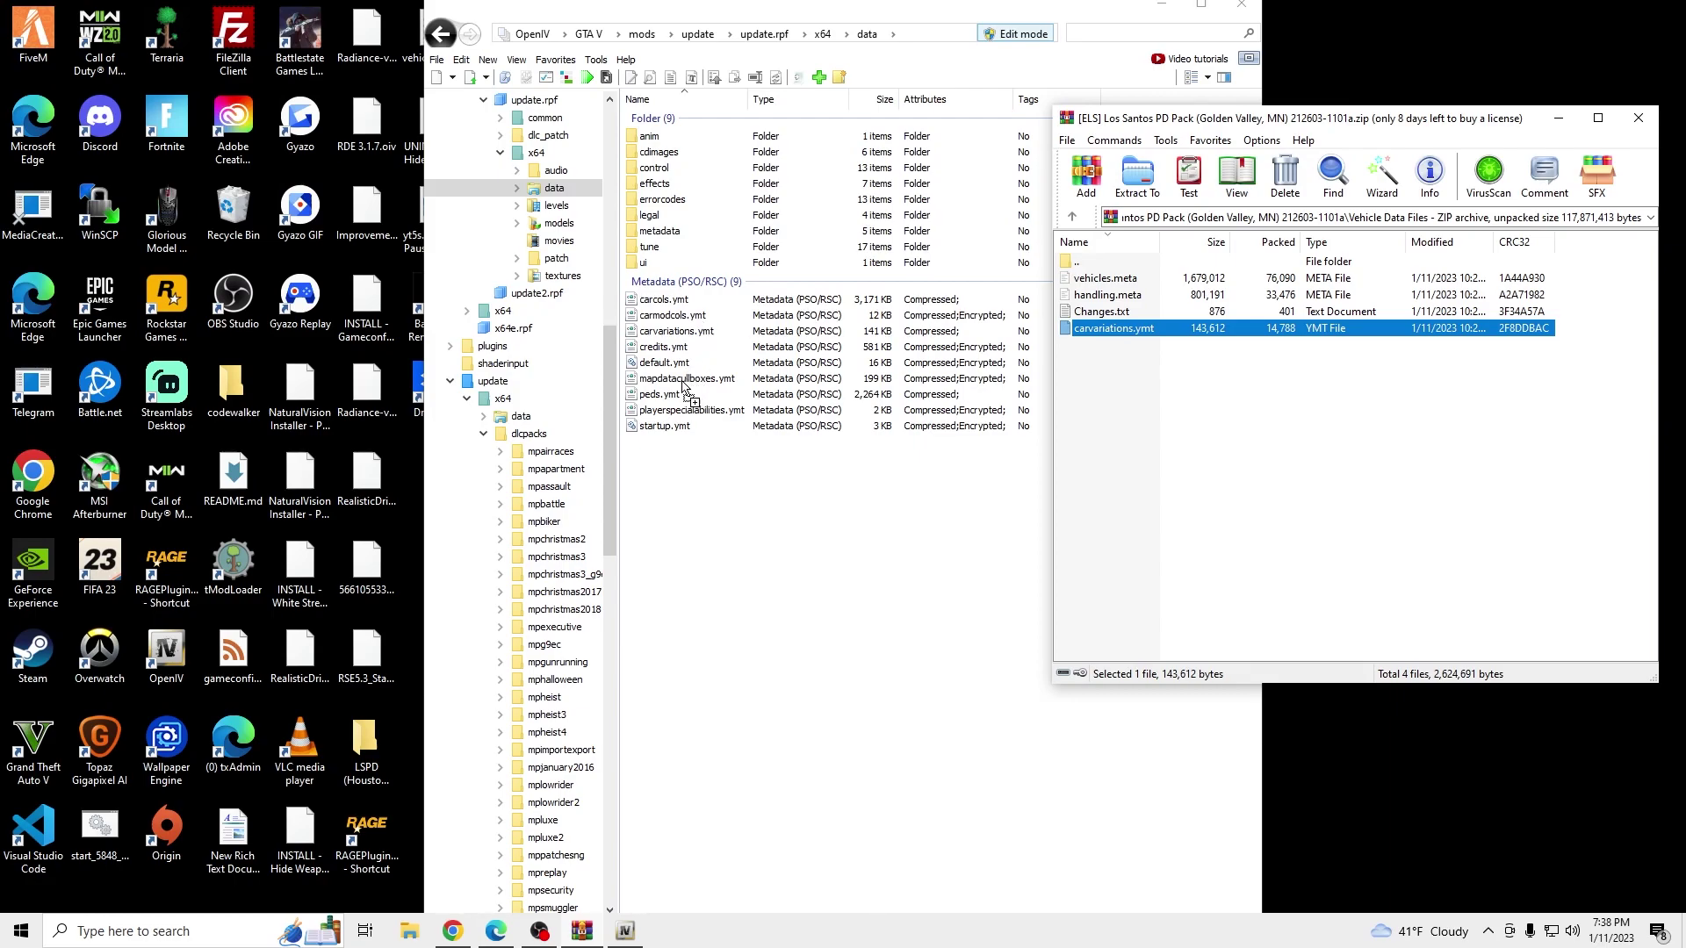
pyautogui.moveTo(687, 333); pyautogui.dragTo(689, 335)
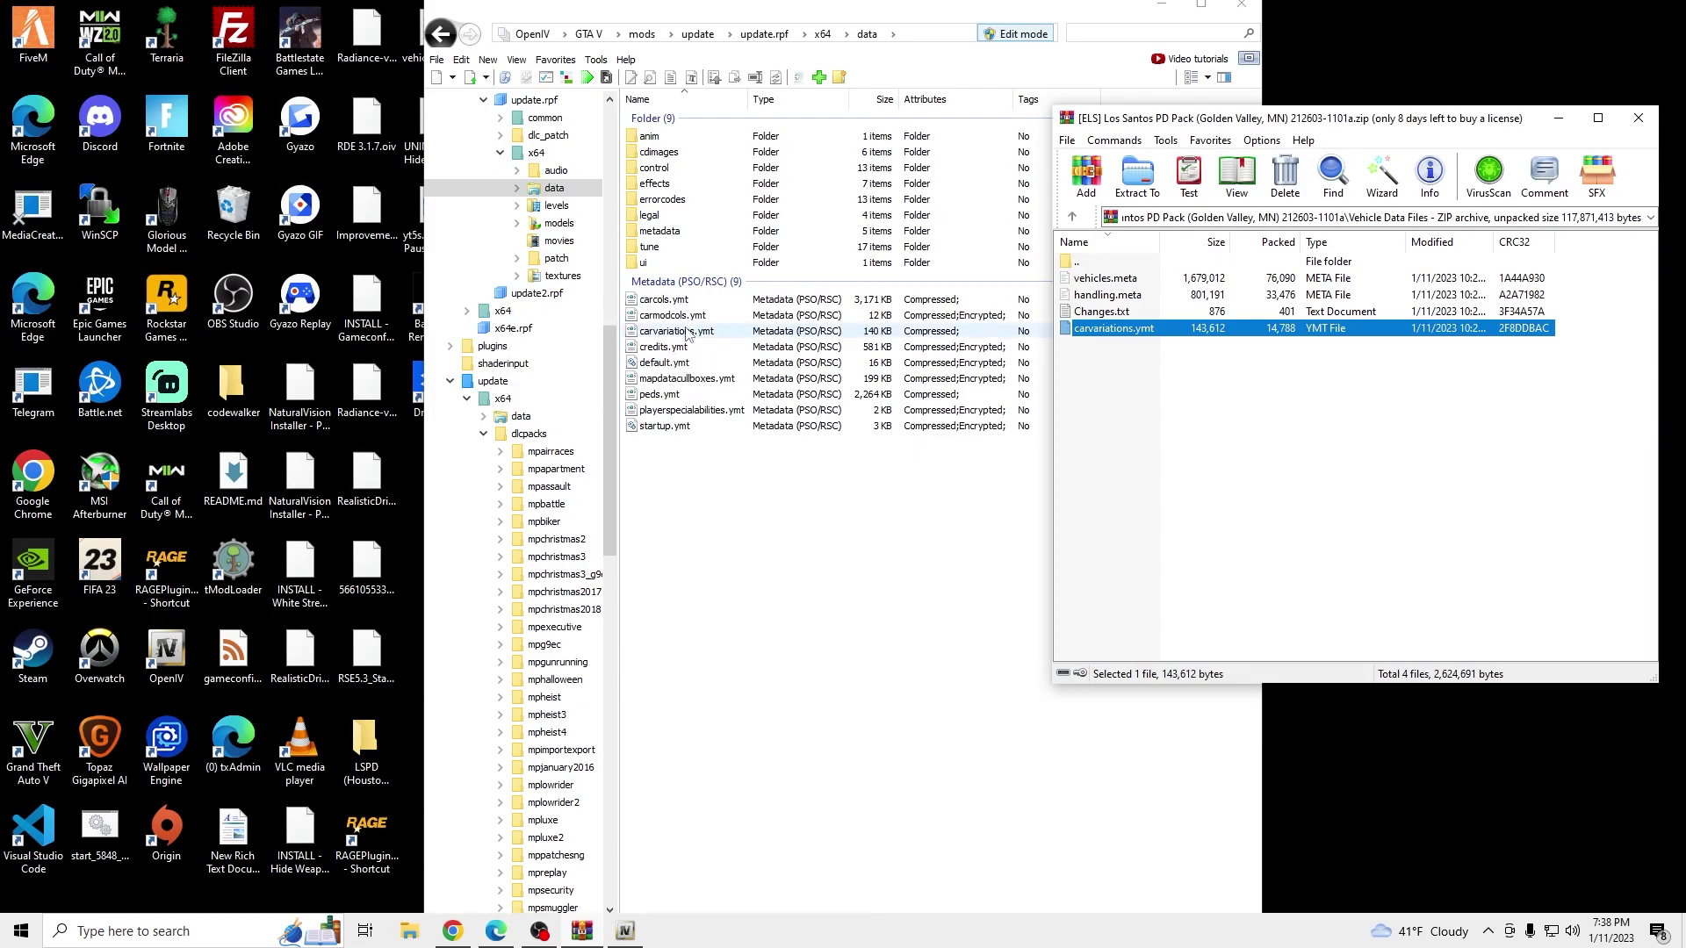
# - Open the common\data folder of the mods copy of update.rpf
pyautogui.click(1132, 493)
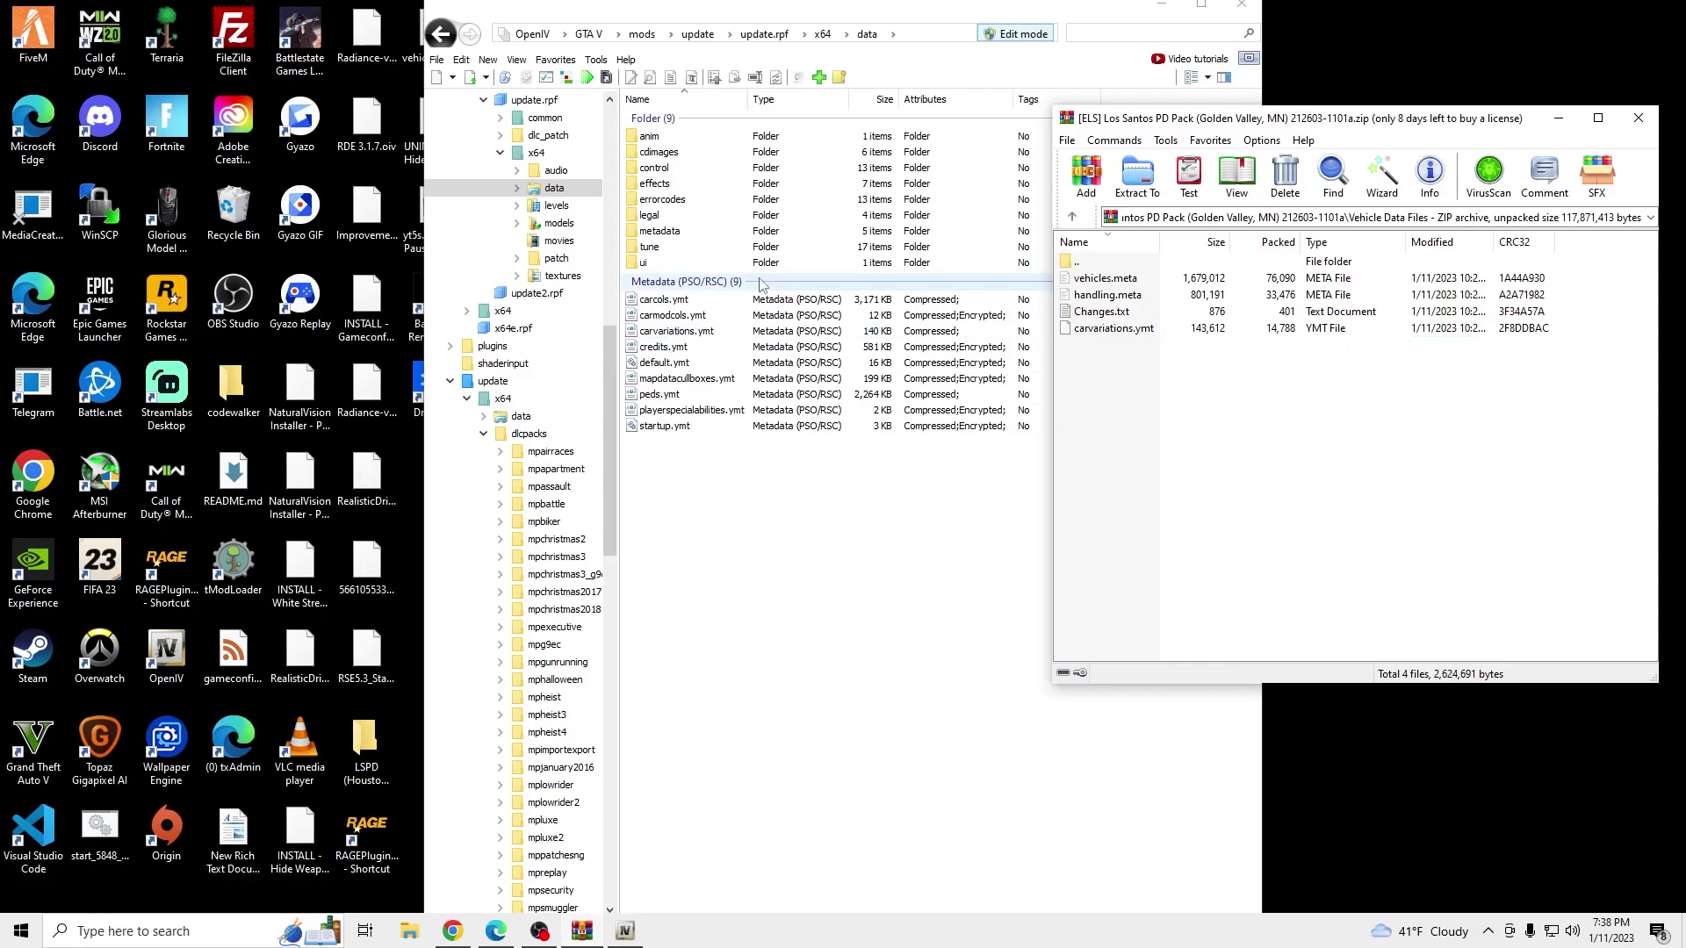
pyautogui.click(587, 34)
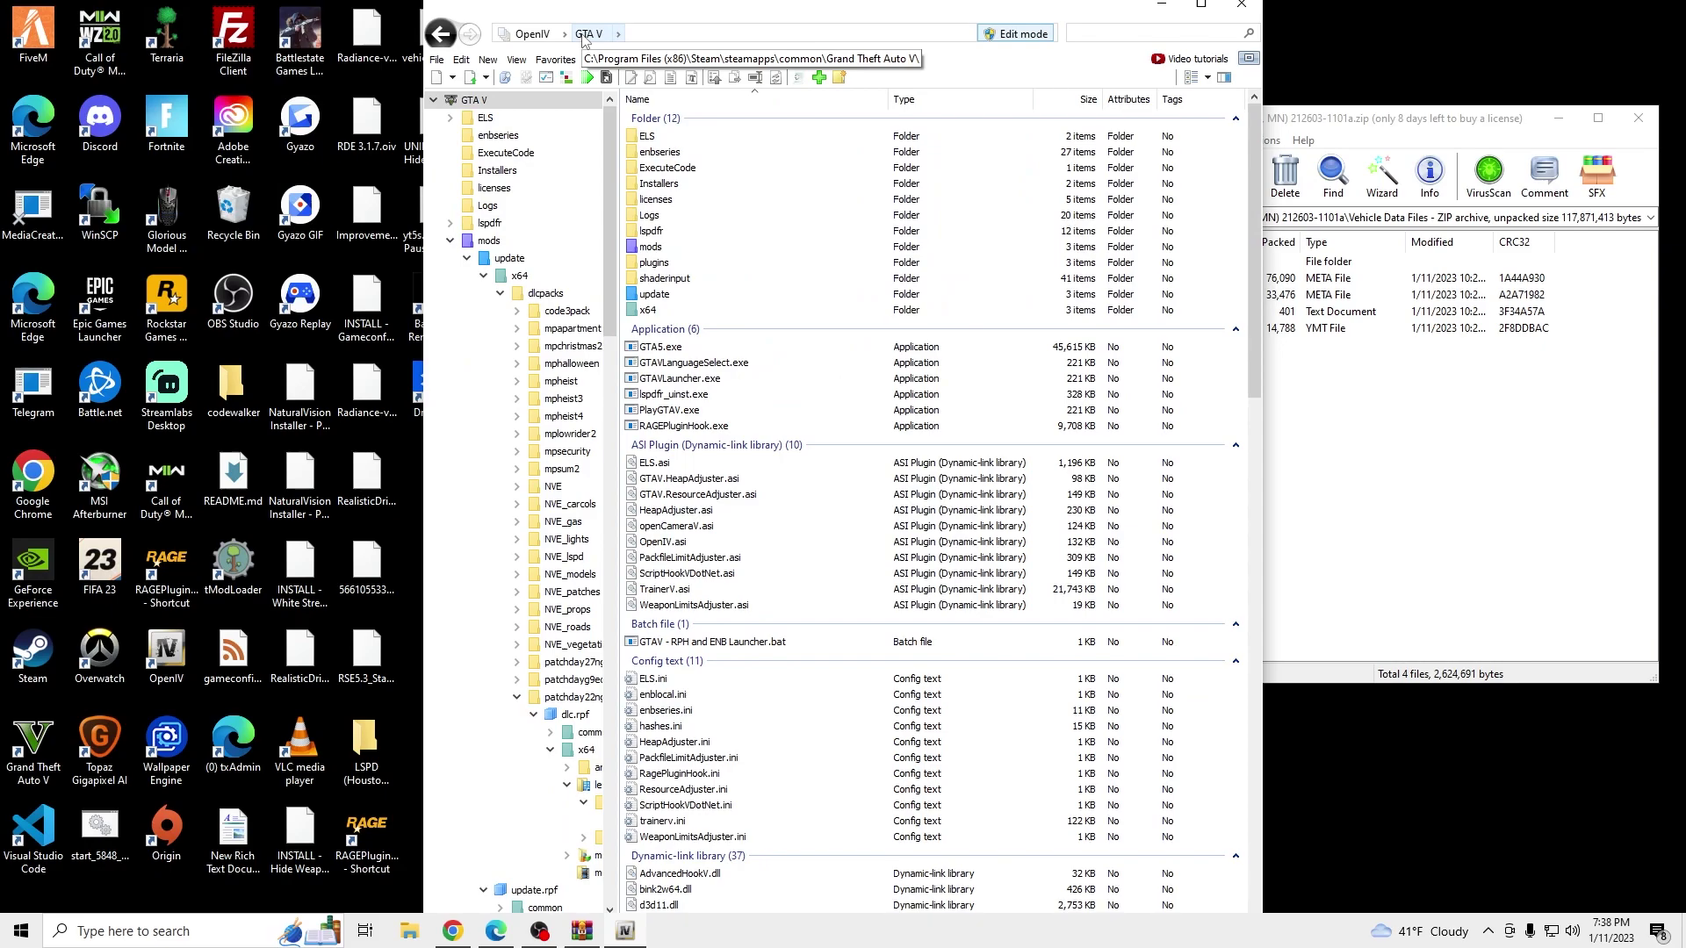
pyautogui.doubleClick(724, 294)
pyautogui.doubleClick(688, 174)
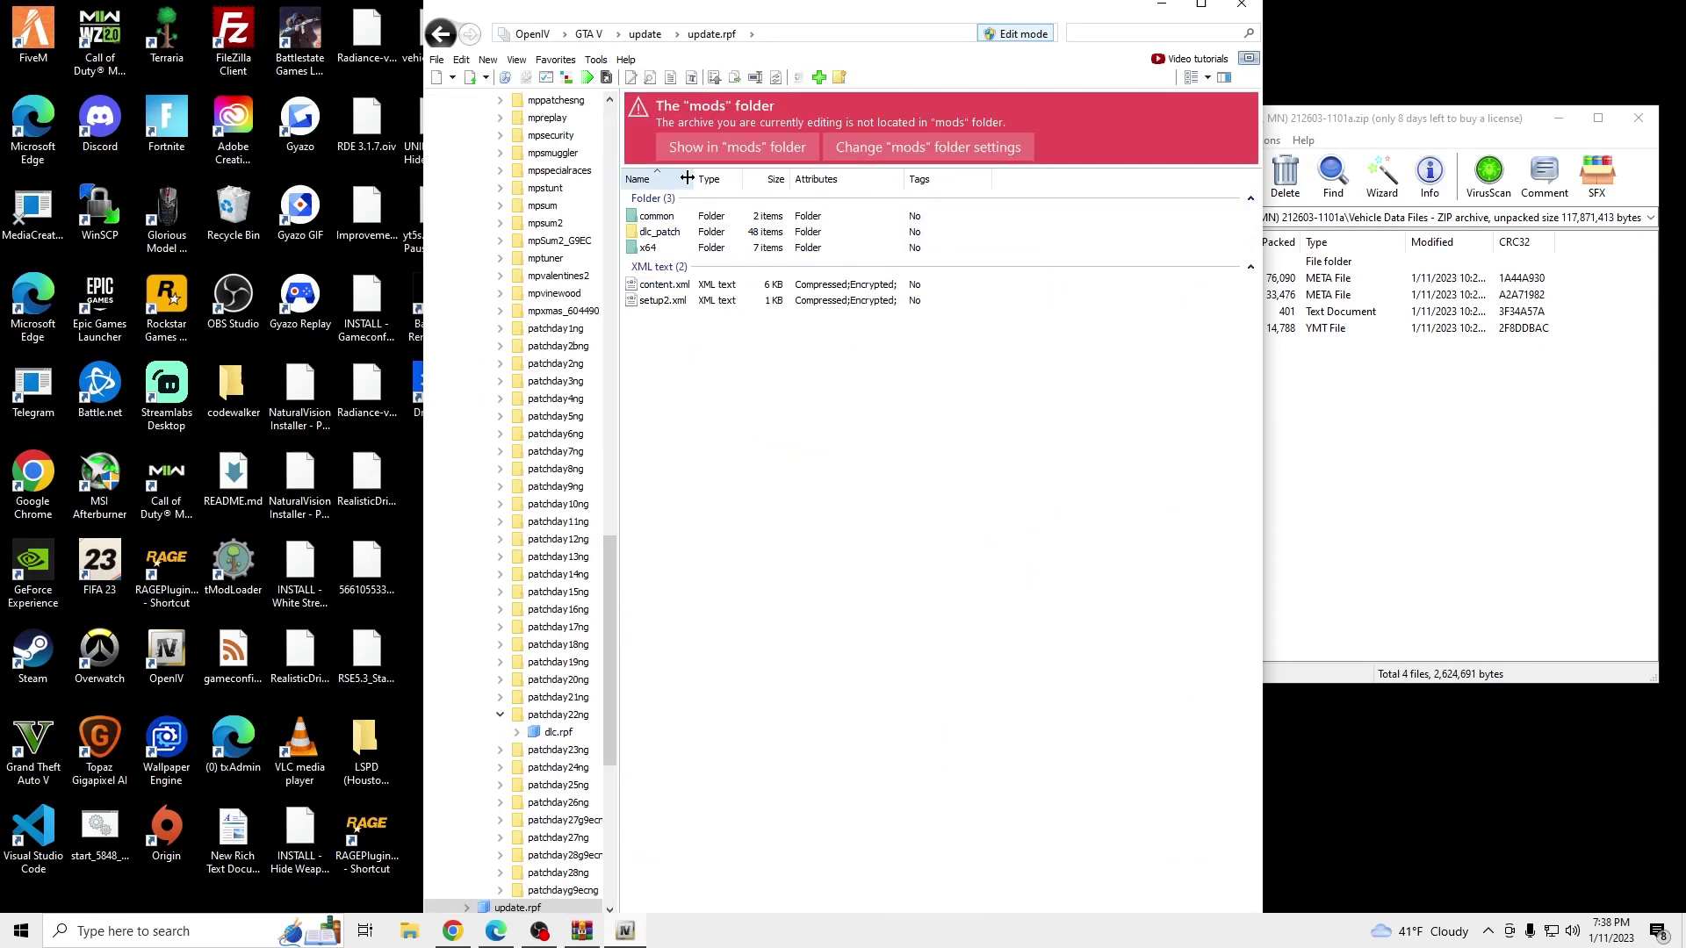
pyautogui.click(760, 155)
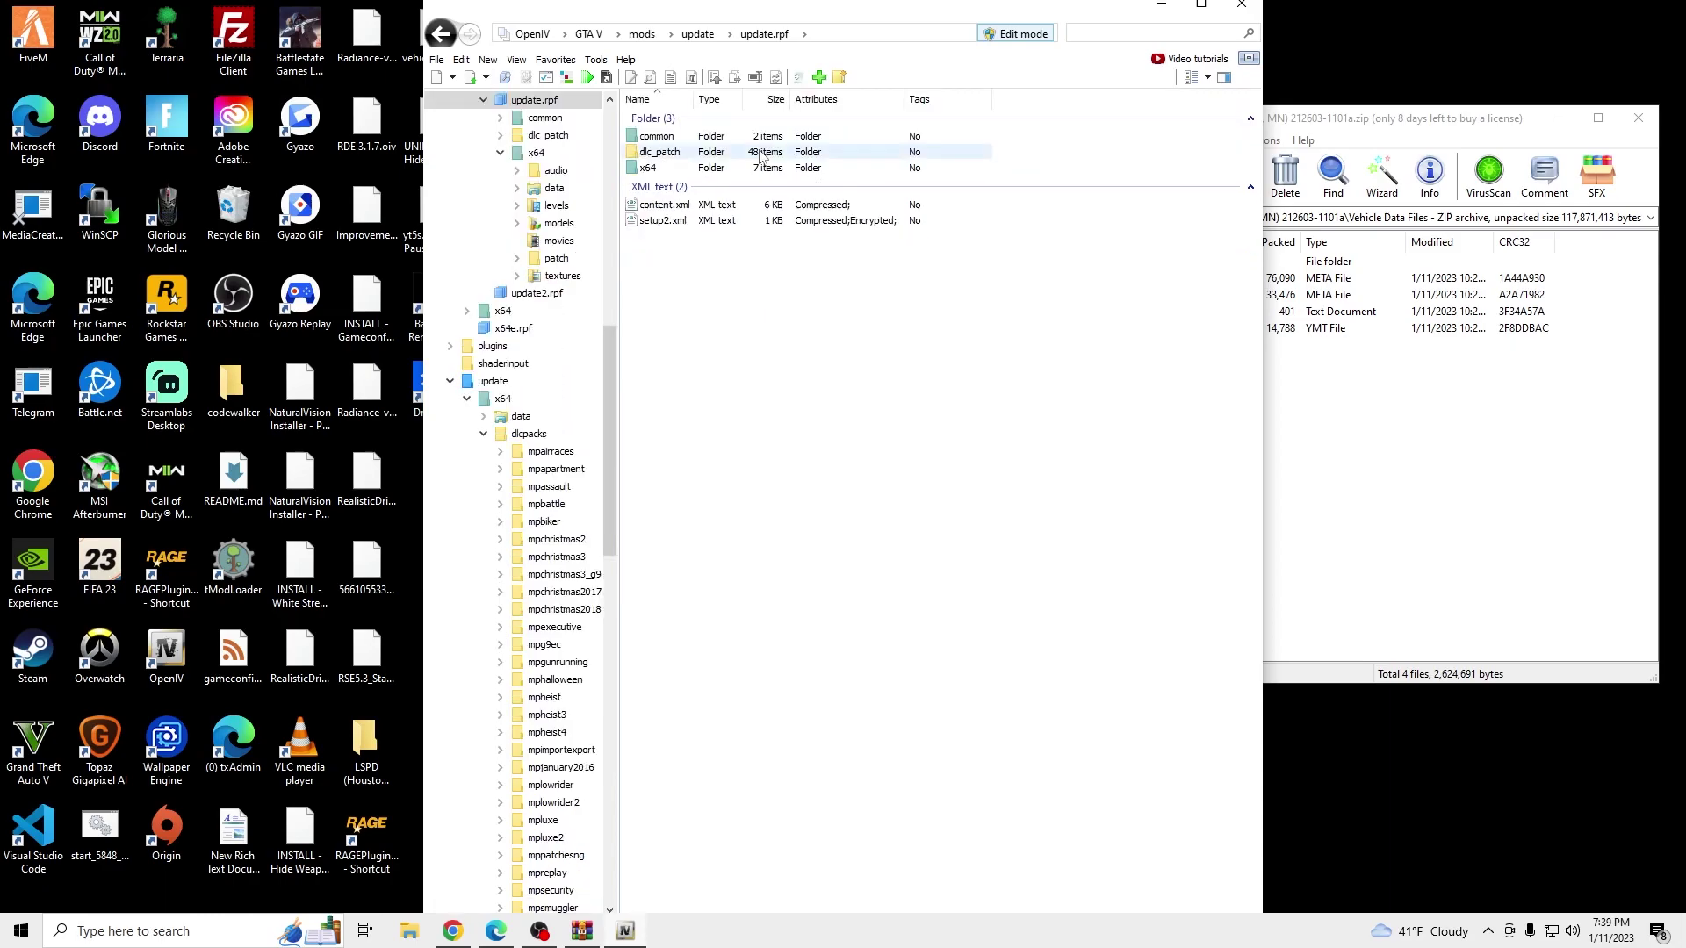
pyautogui.doubleClick(721, 138)
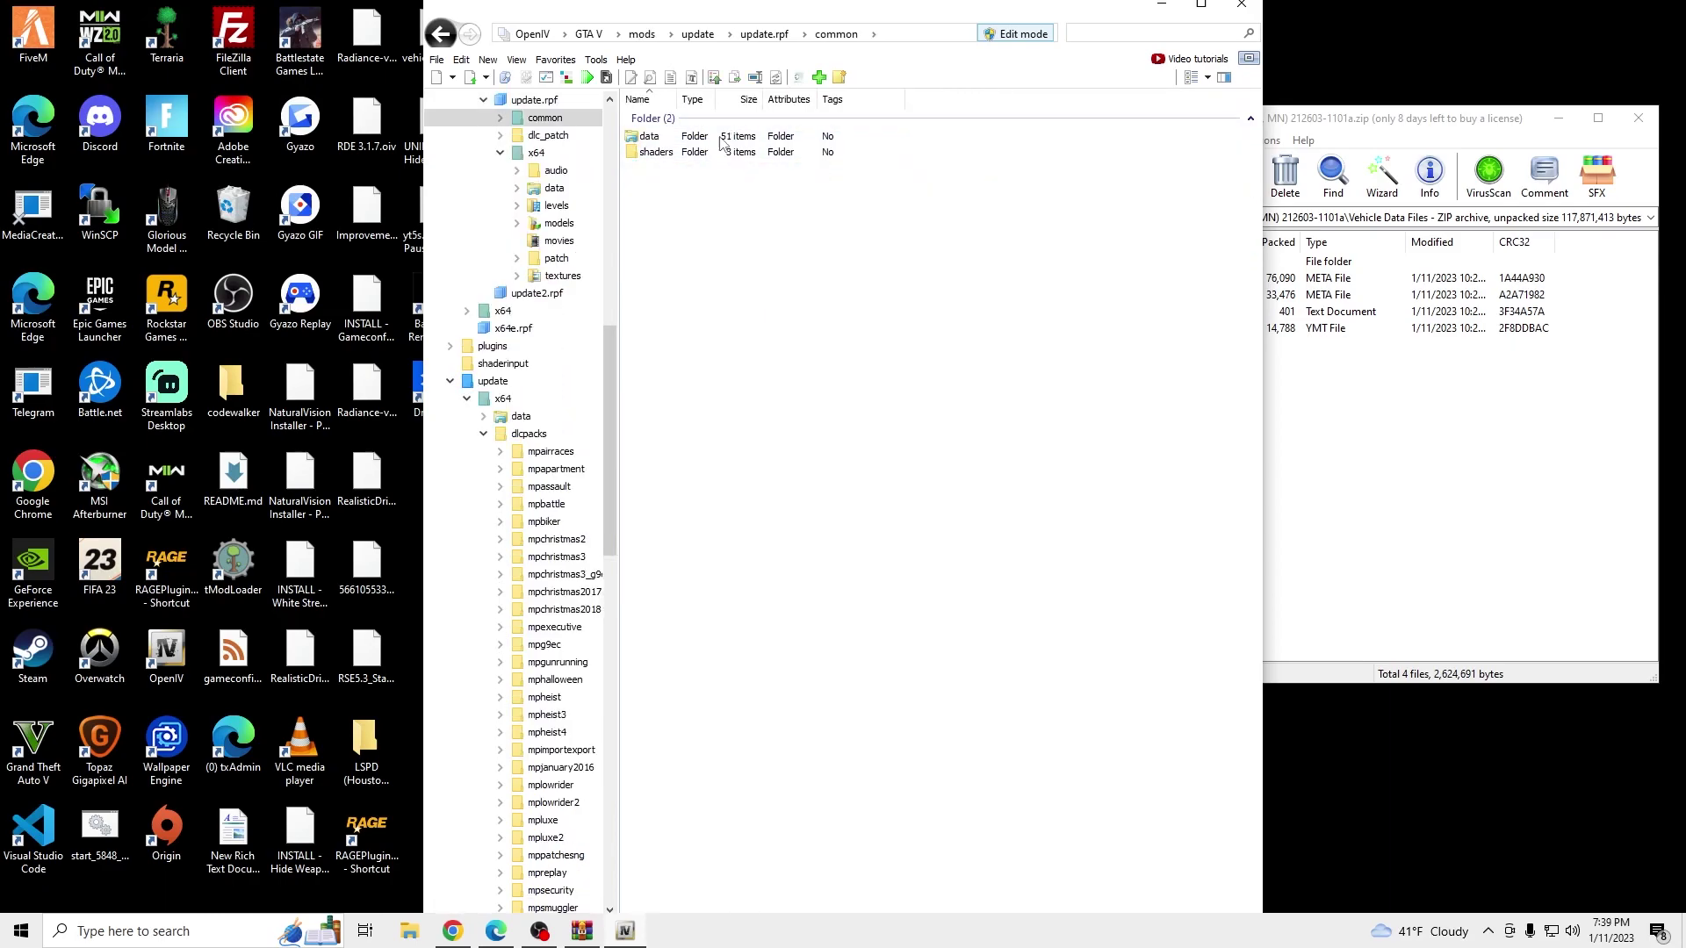
pyautogui.doubleClick(721, 138)
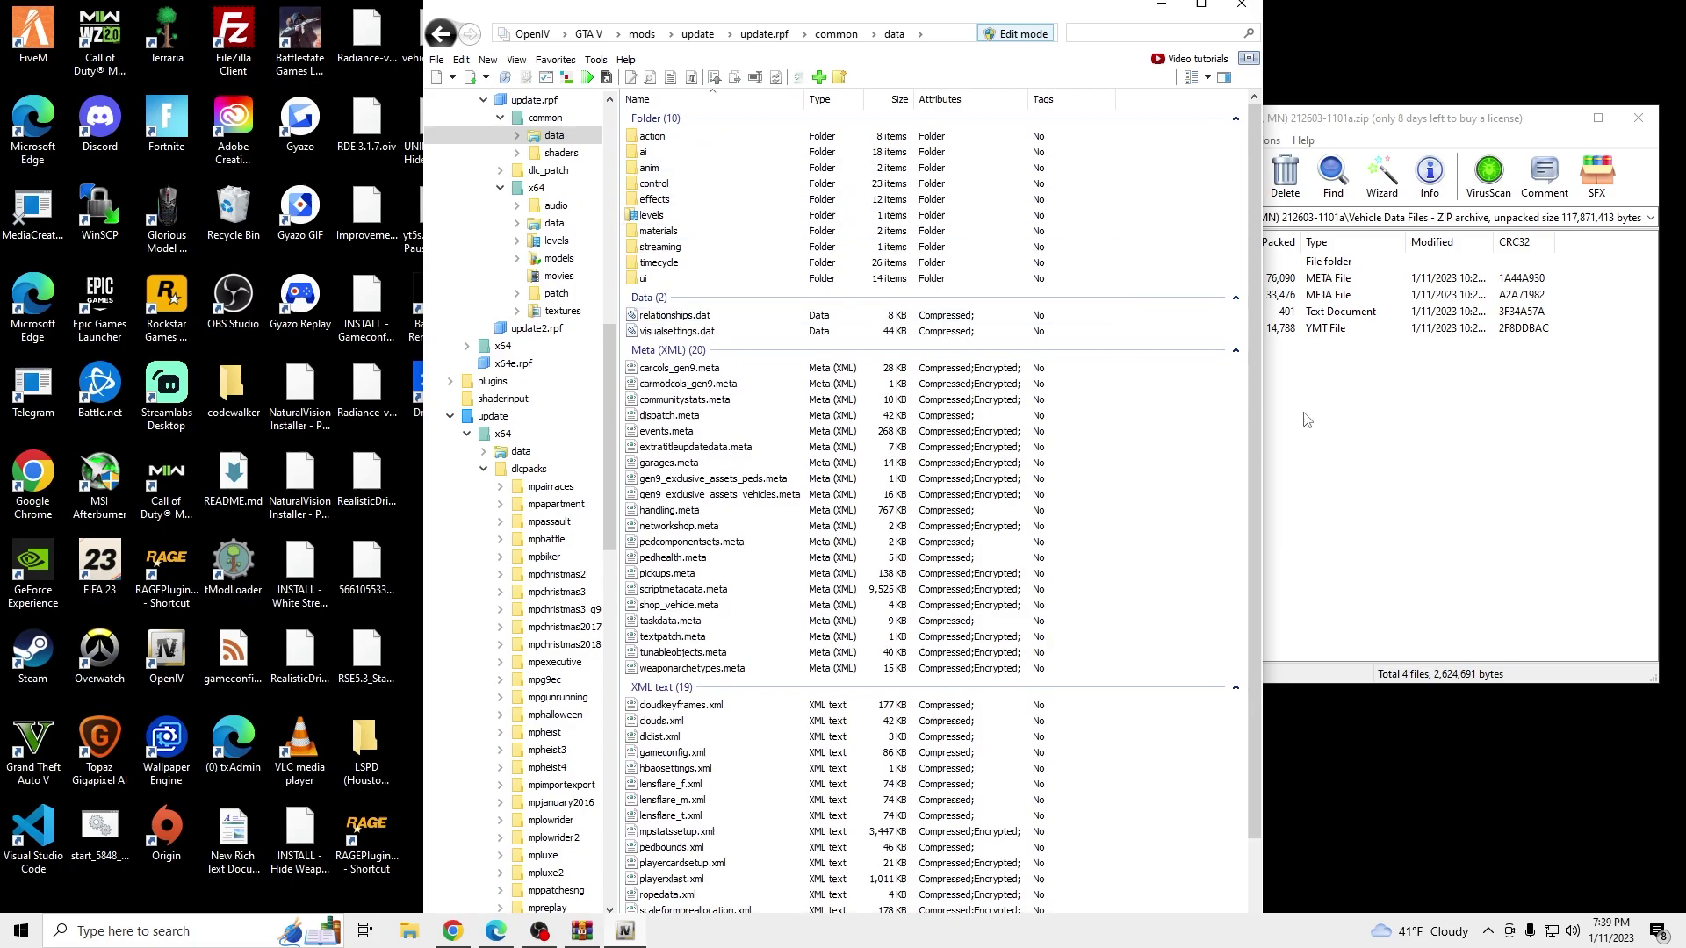
# - Replace handling.meta with the pack's 782 KB version and return to the GTA V root
pyautogui.click(1278, 415)
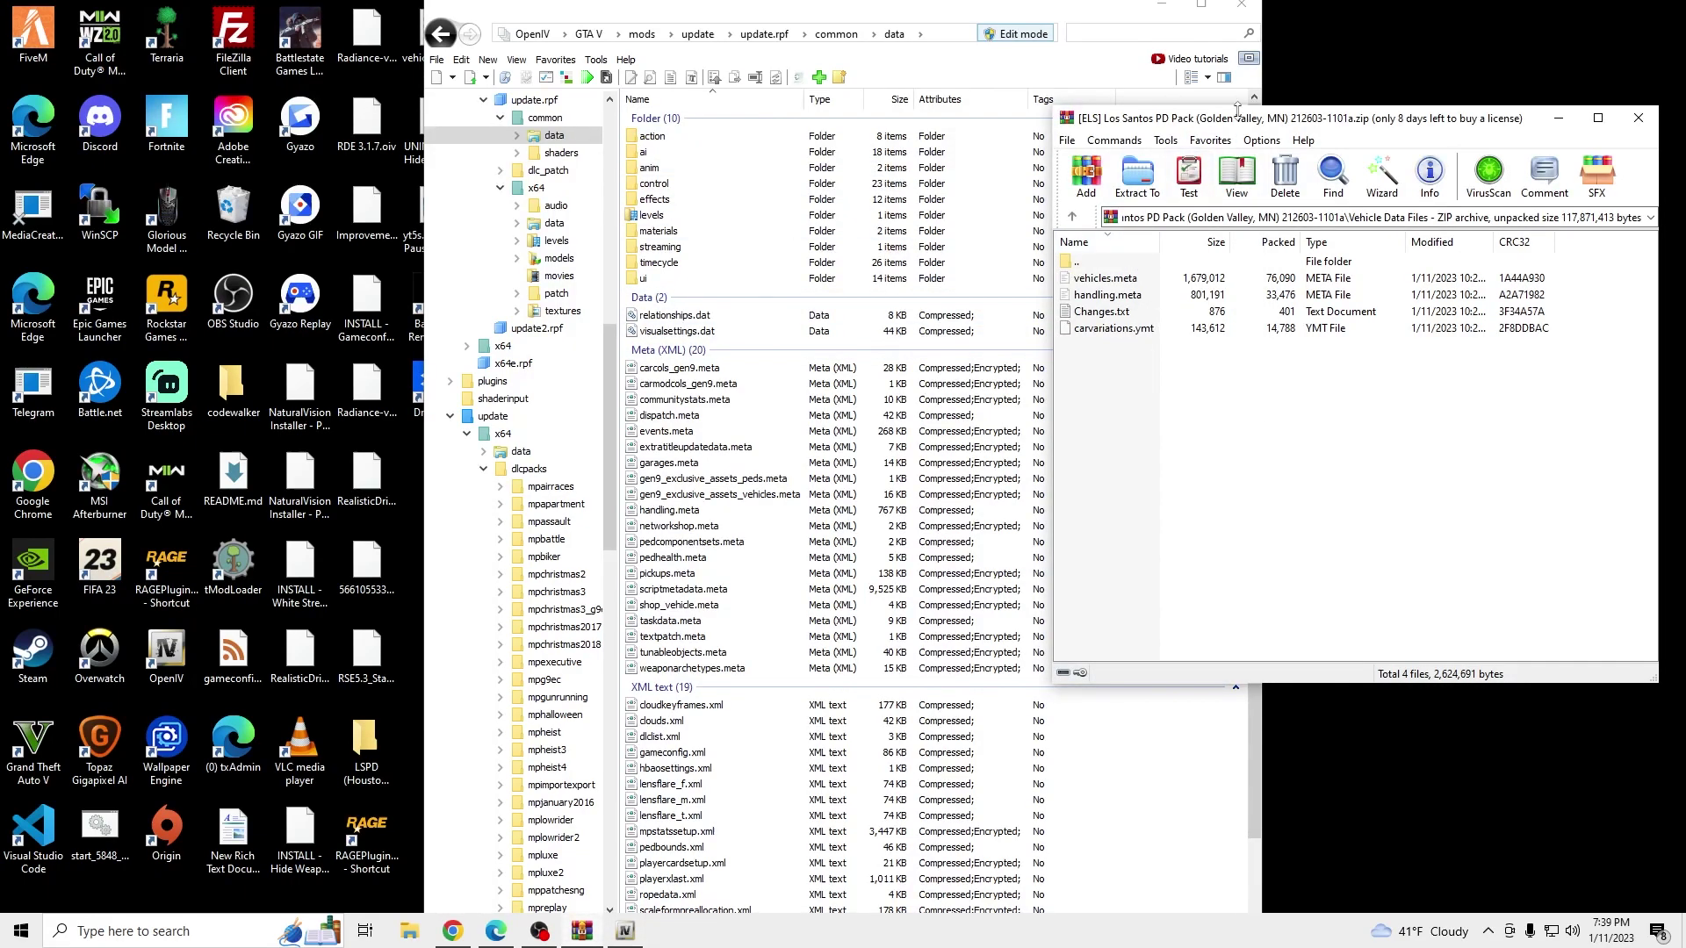
pyautogui.moveTo(1238, 109); pyautogui.dragTo(1238, 186)
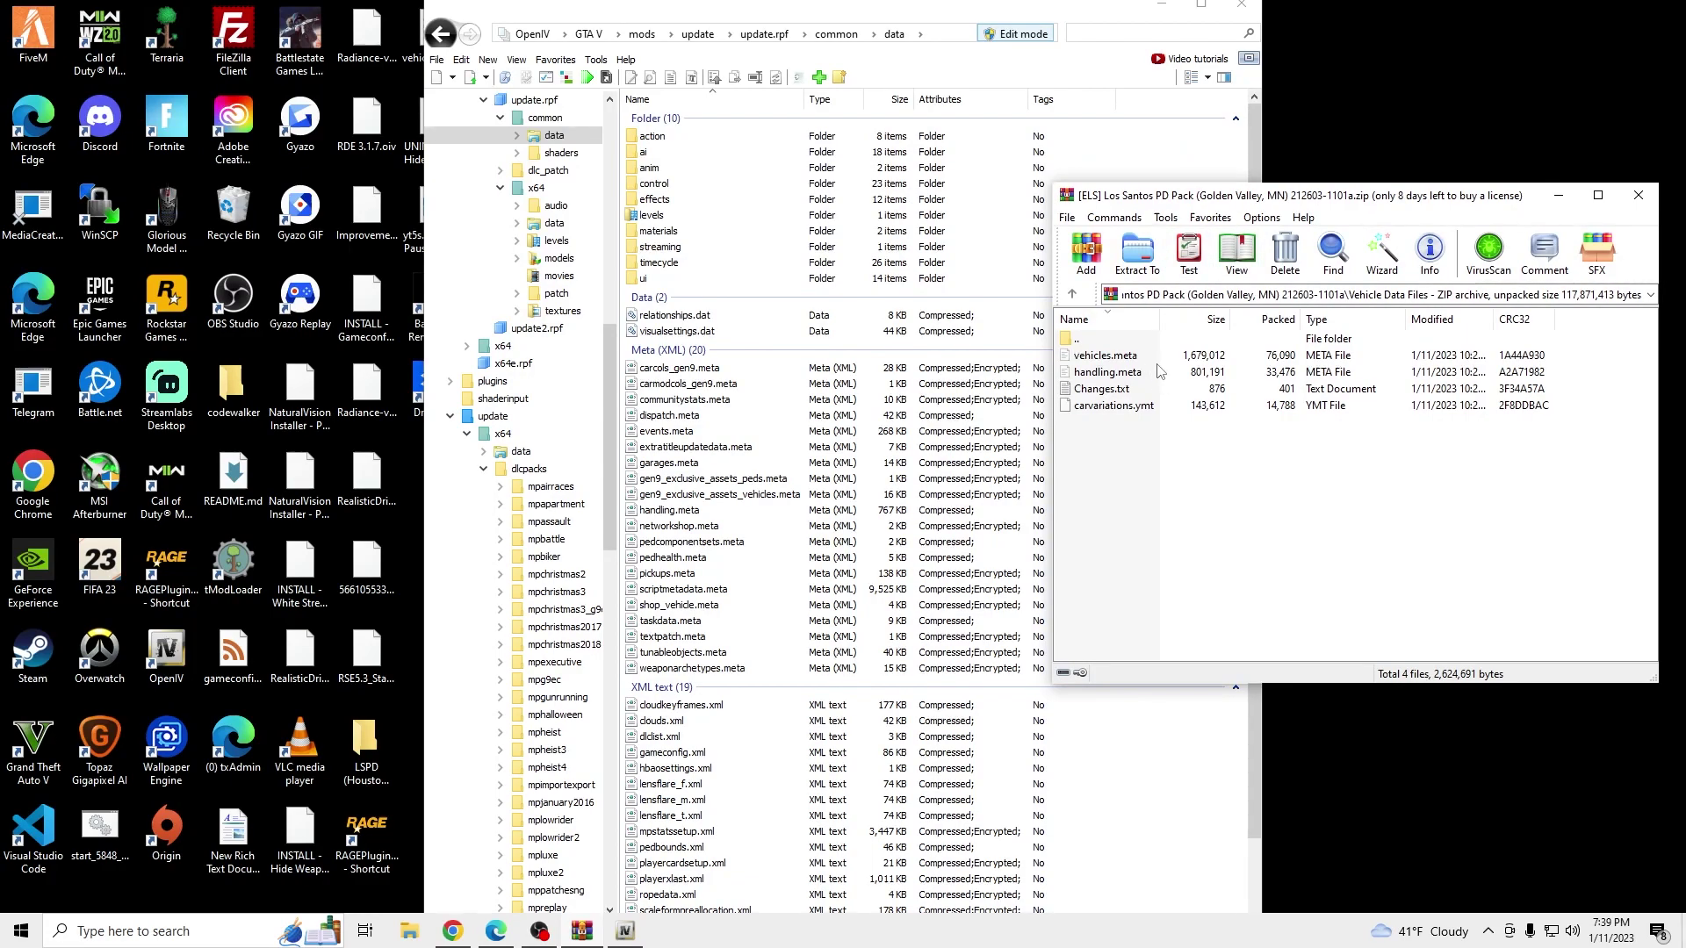
pyautogui.moveTo(1157, 371); pyautogui.dragTo(1075, 387)
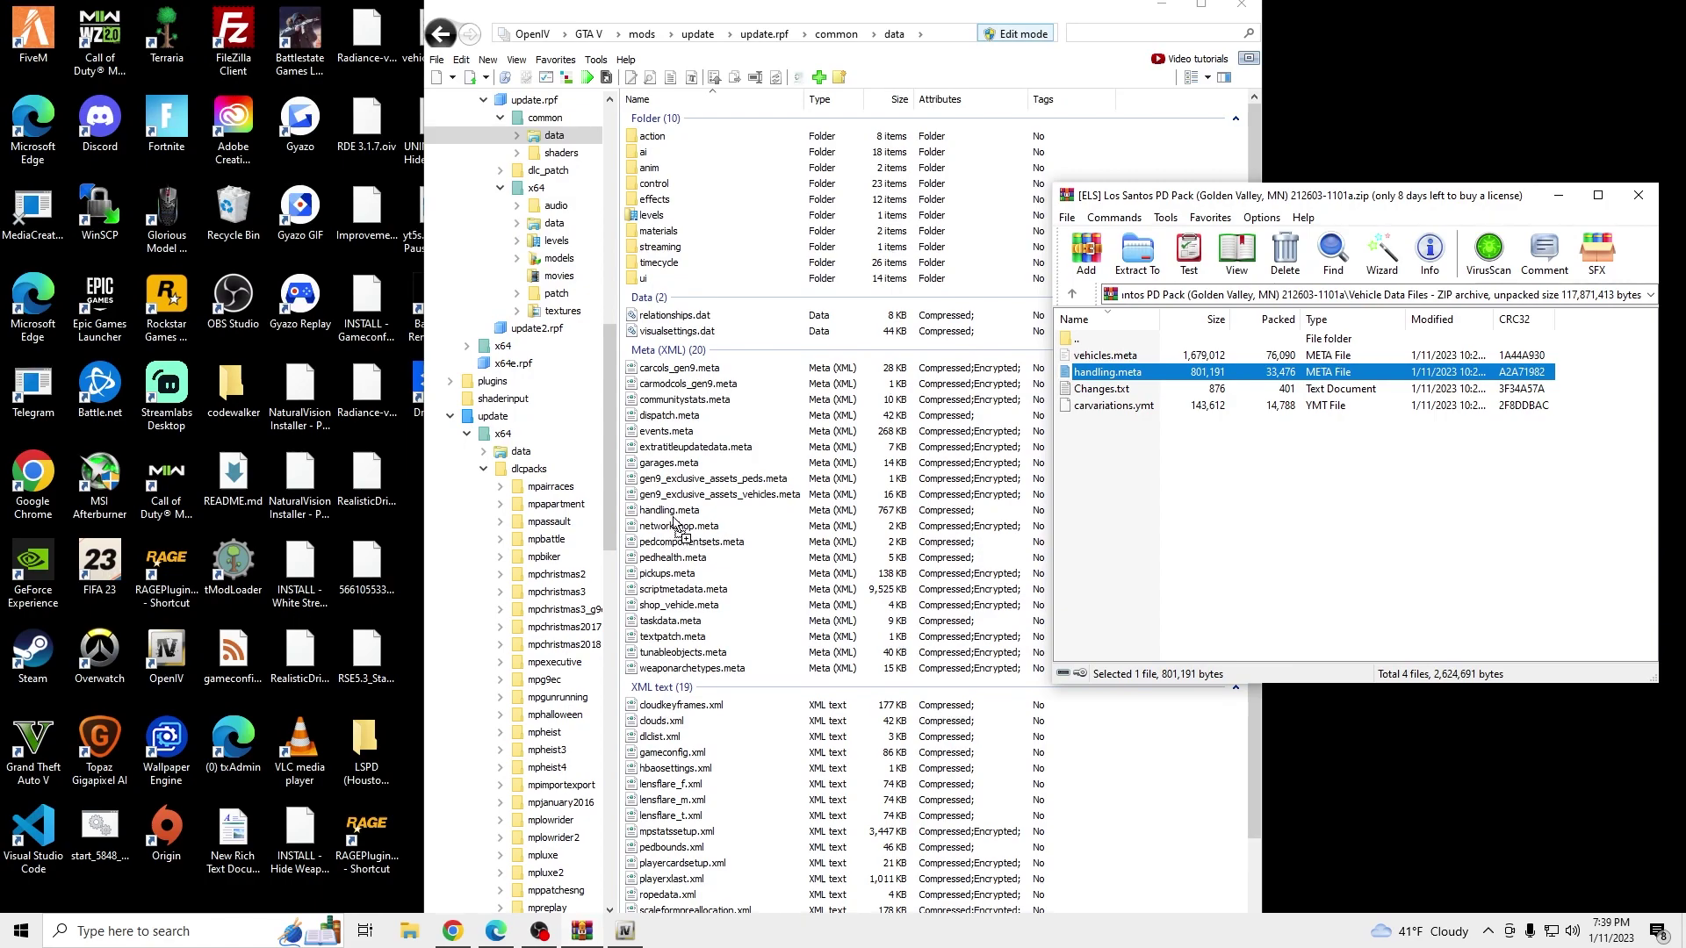
pyautogui.moveTo(687, 518); pyautogui.dragTo(690, 519)
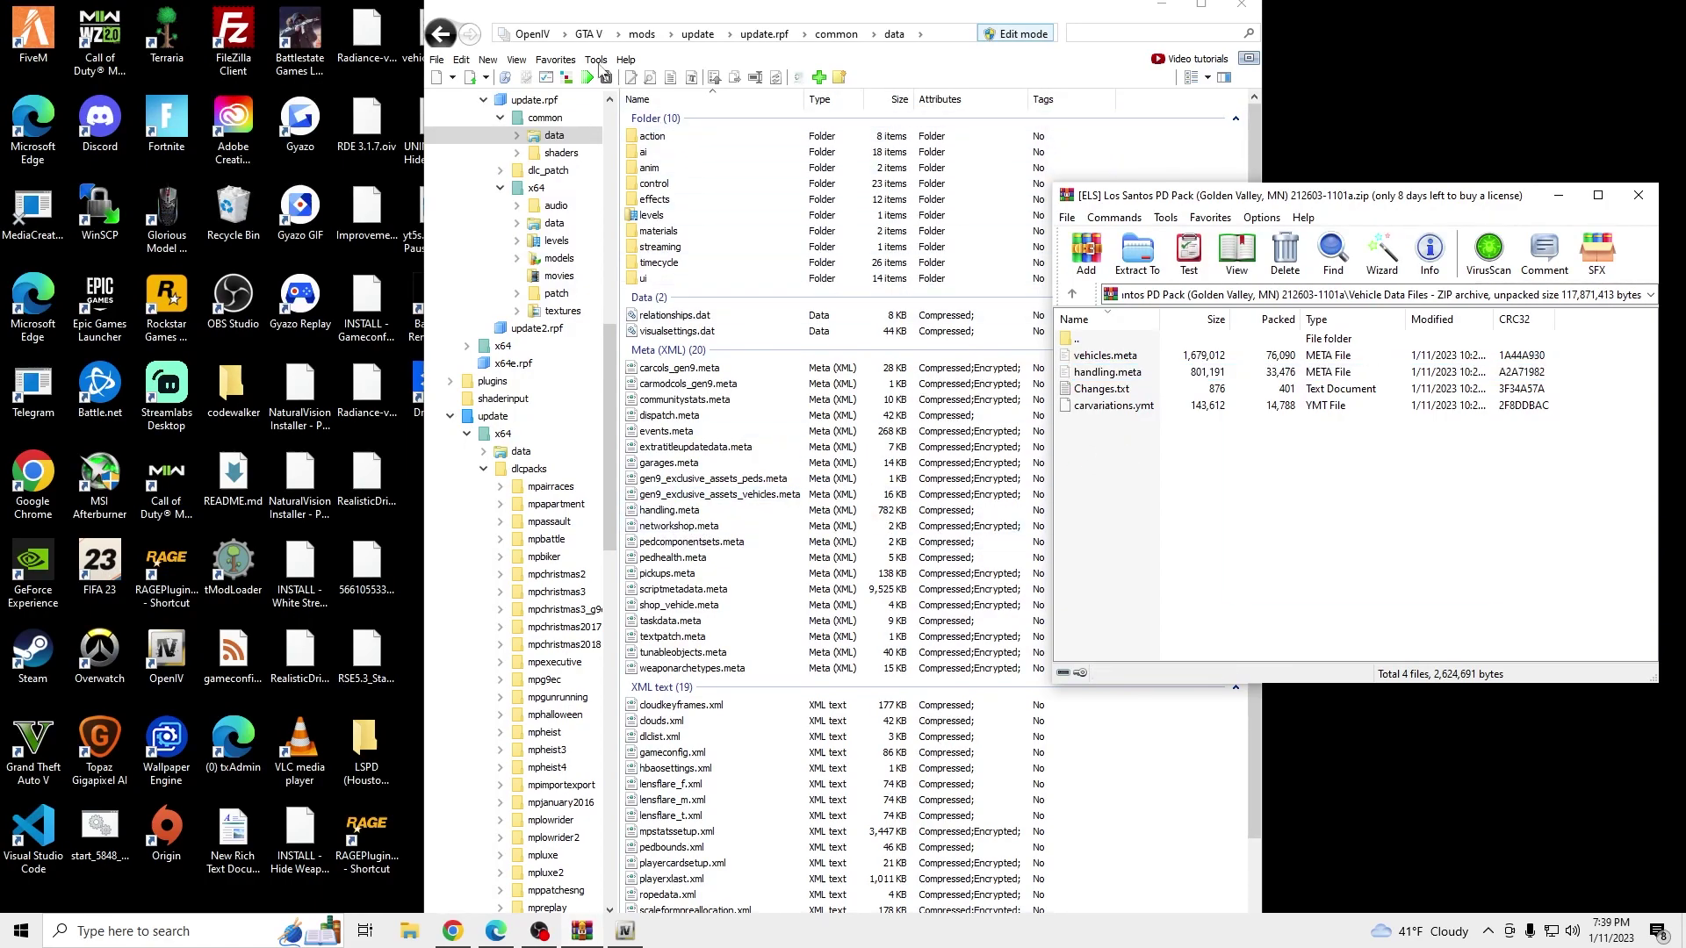
pyautogui.click(586, 34)
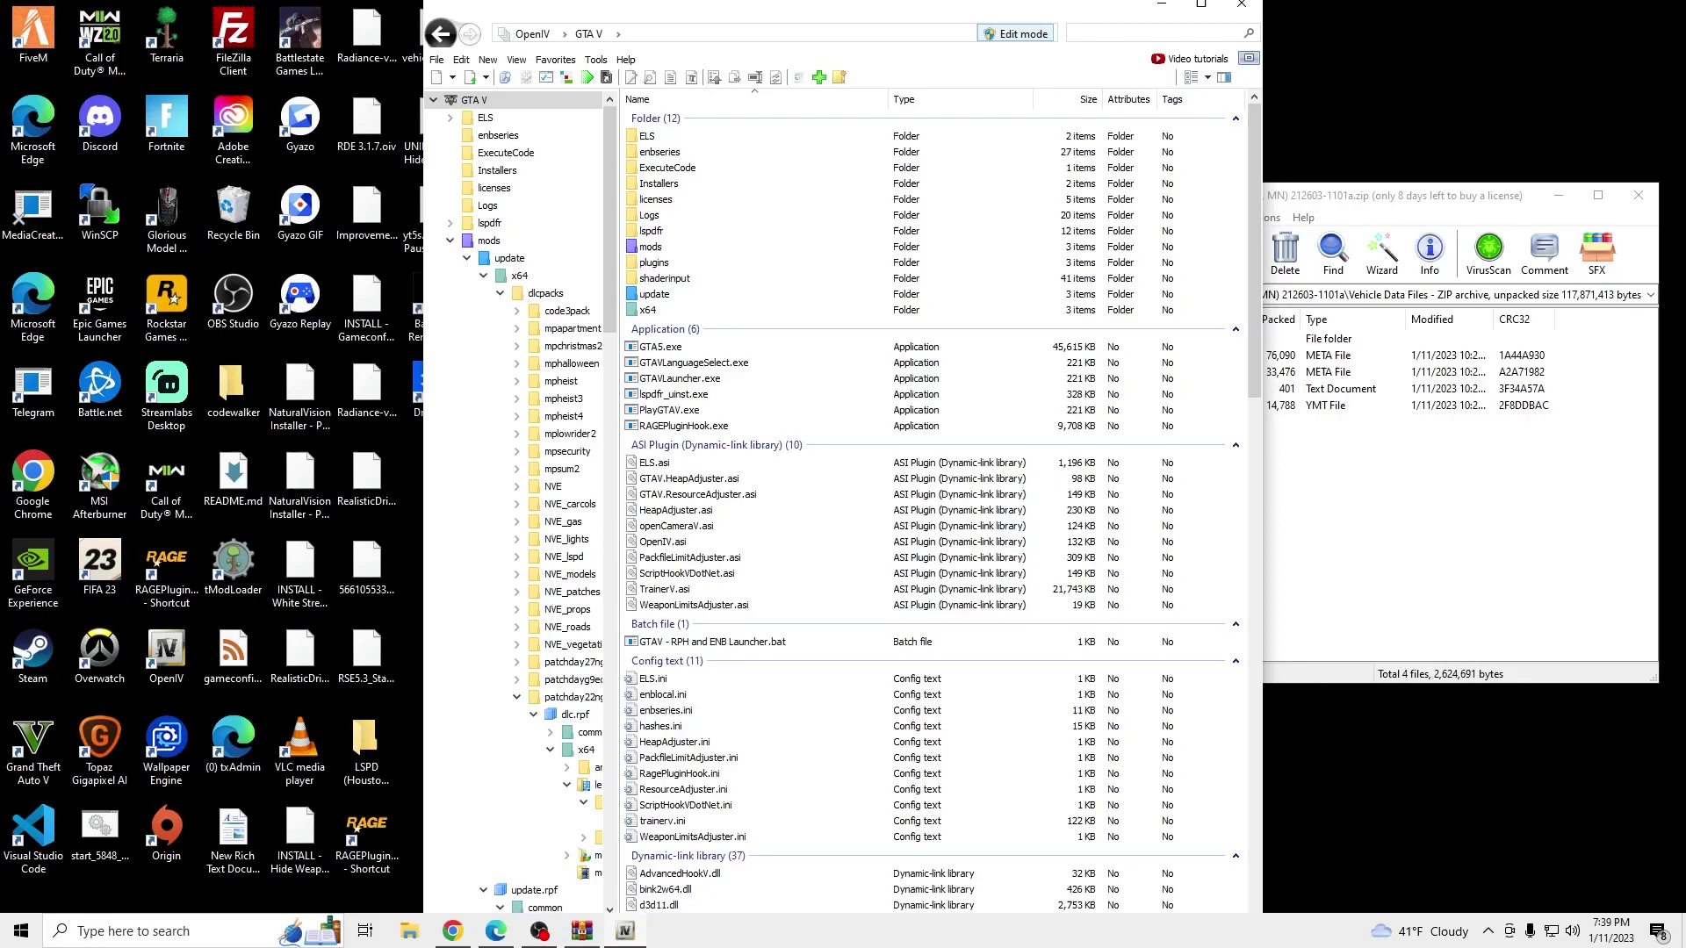
# - Open common\data\levels\gta5 in the mods copy of update.rpf
pyautogui.doubleClick(713, 297)
pyautogui.click(711, 175)
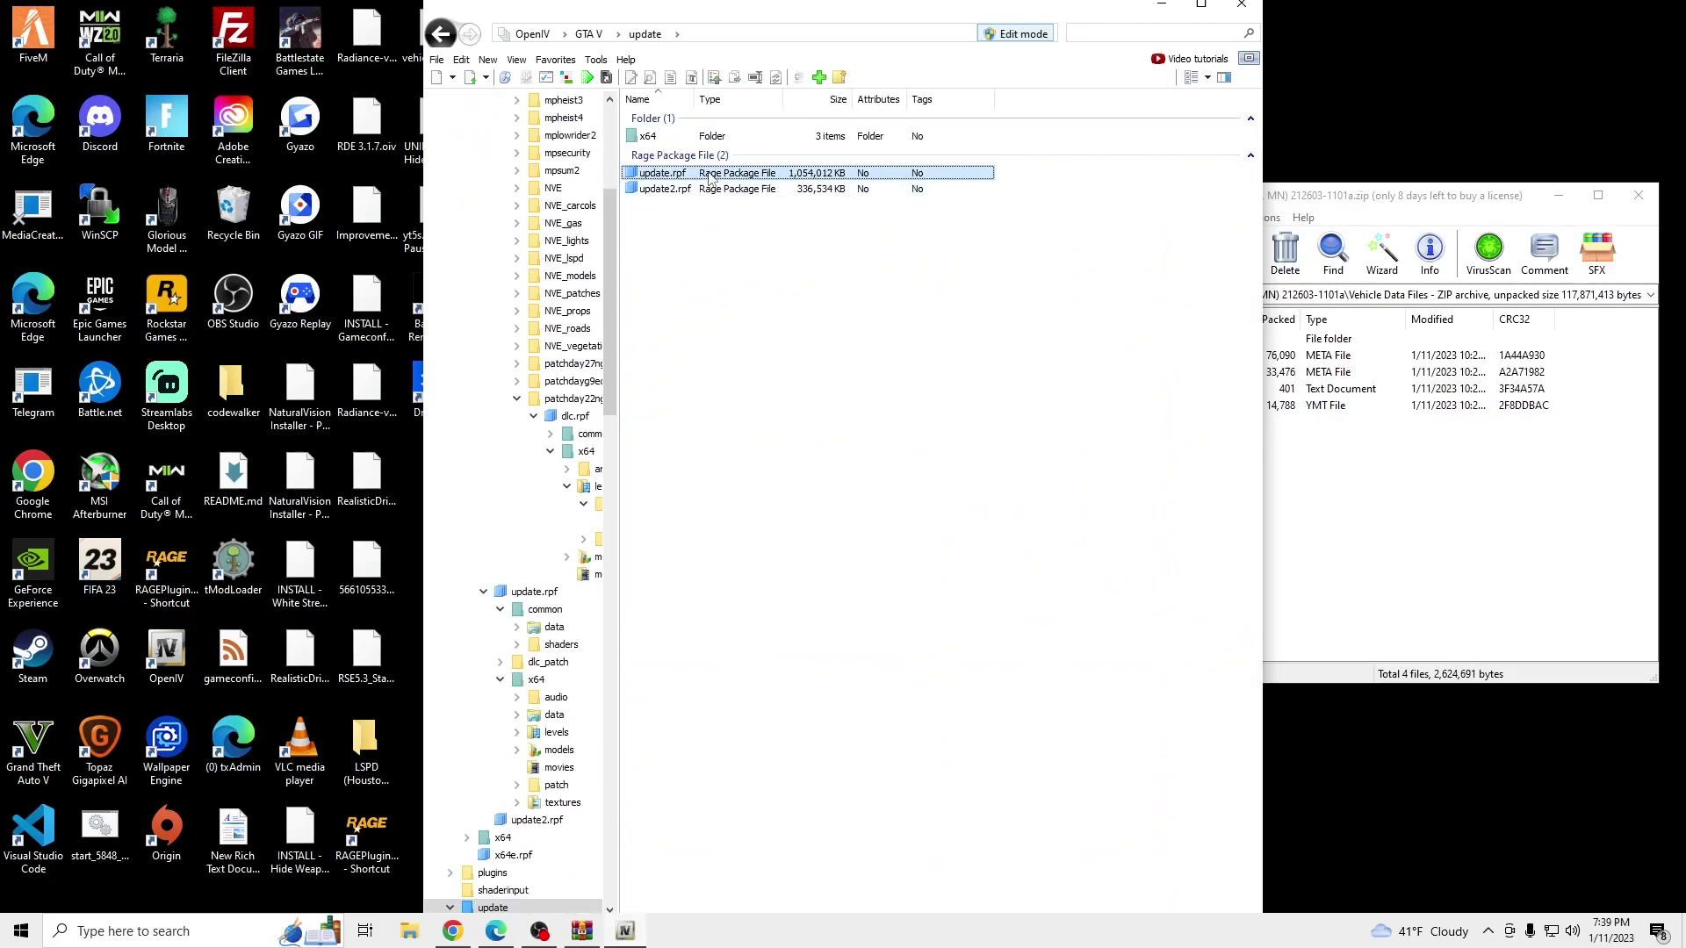
pyautogui.doubleClick(709, 175)
pyautogui.click(732, 148)
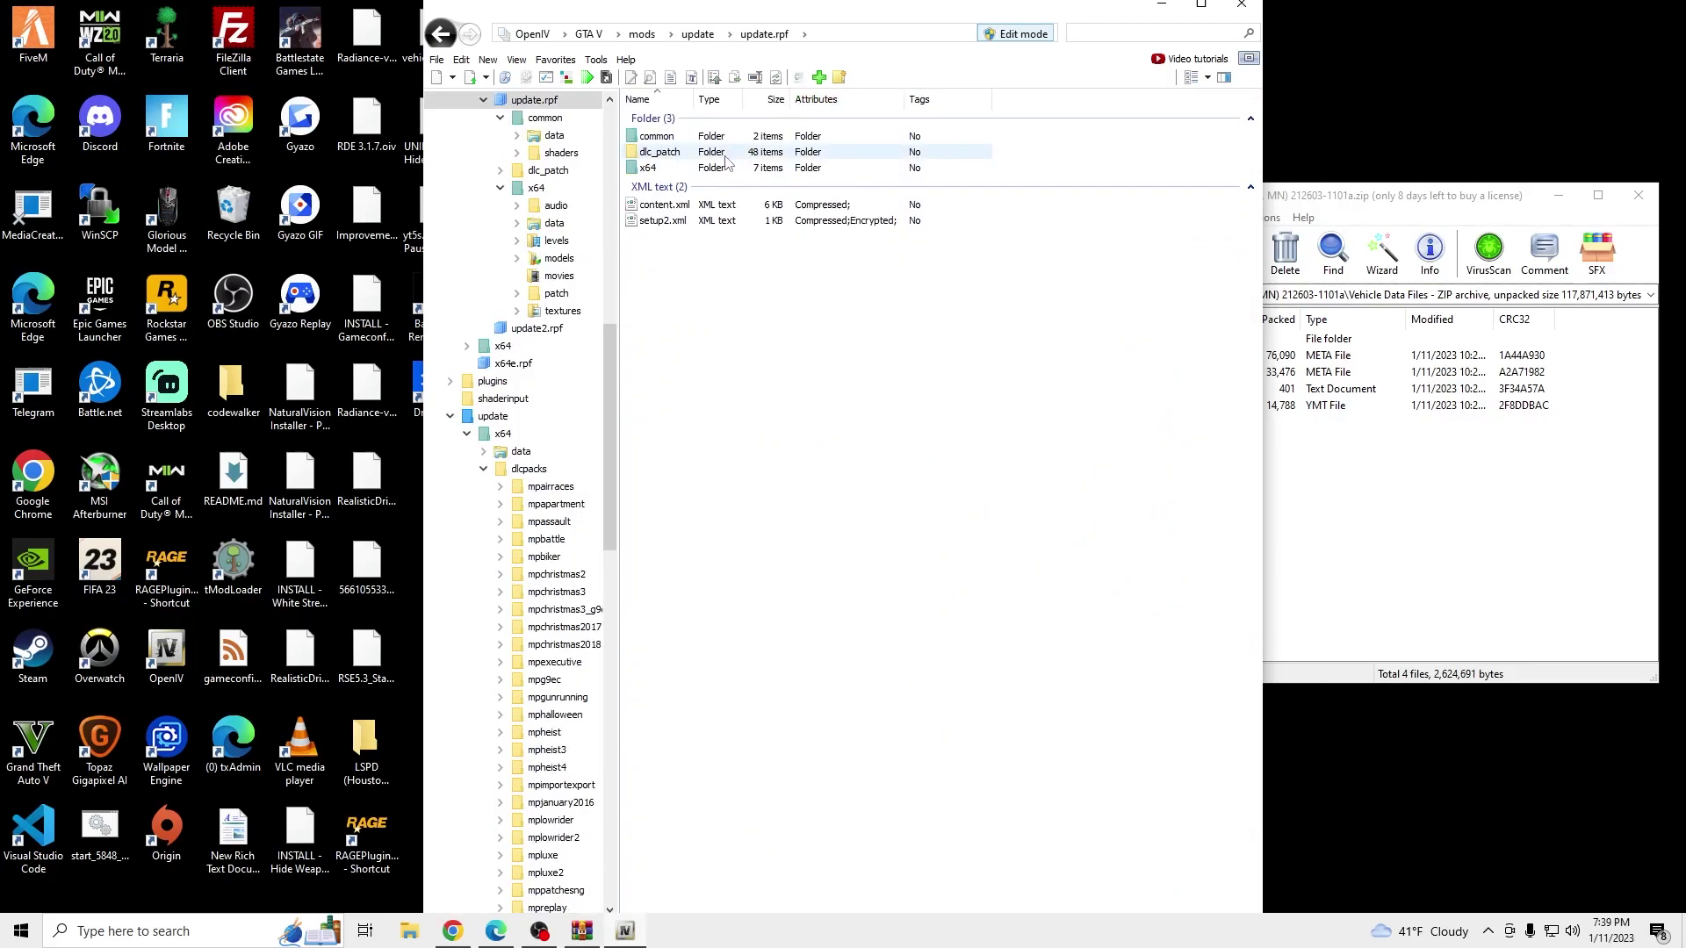
pyautogui.doubleClick(727, 136)
pyautogui.doubleClick(726, 137)
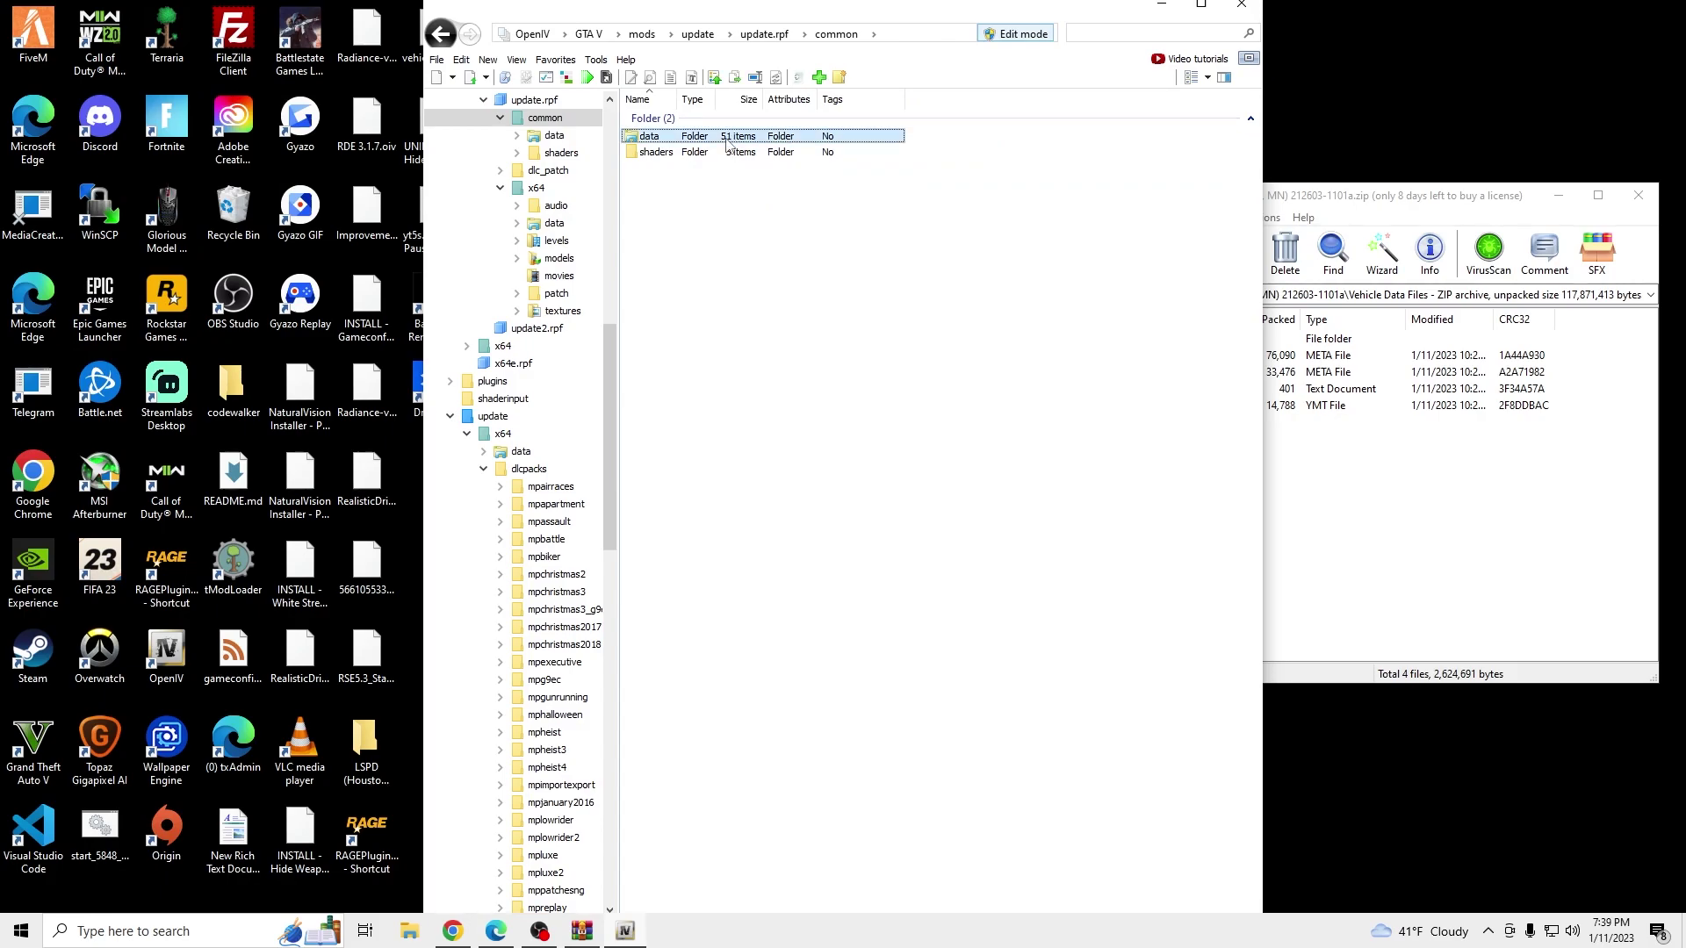
pyautogui.doubleClick(707, 214)
pyautogui.doubleClick(716, 138)
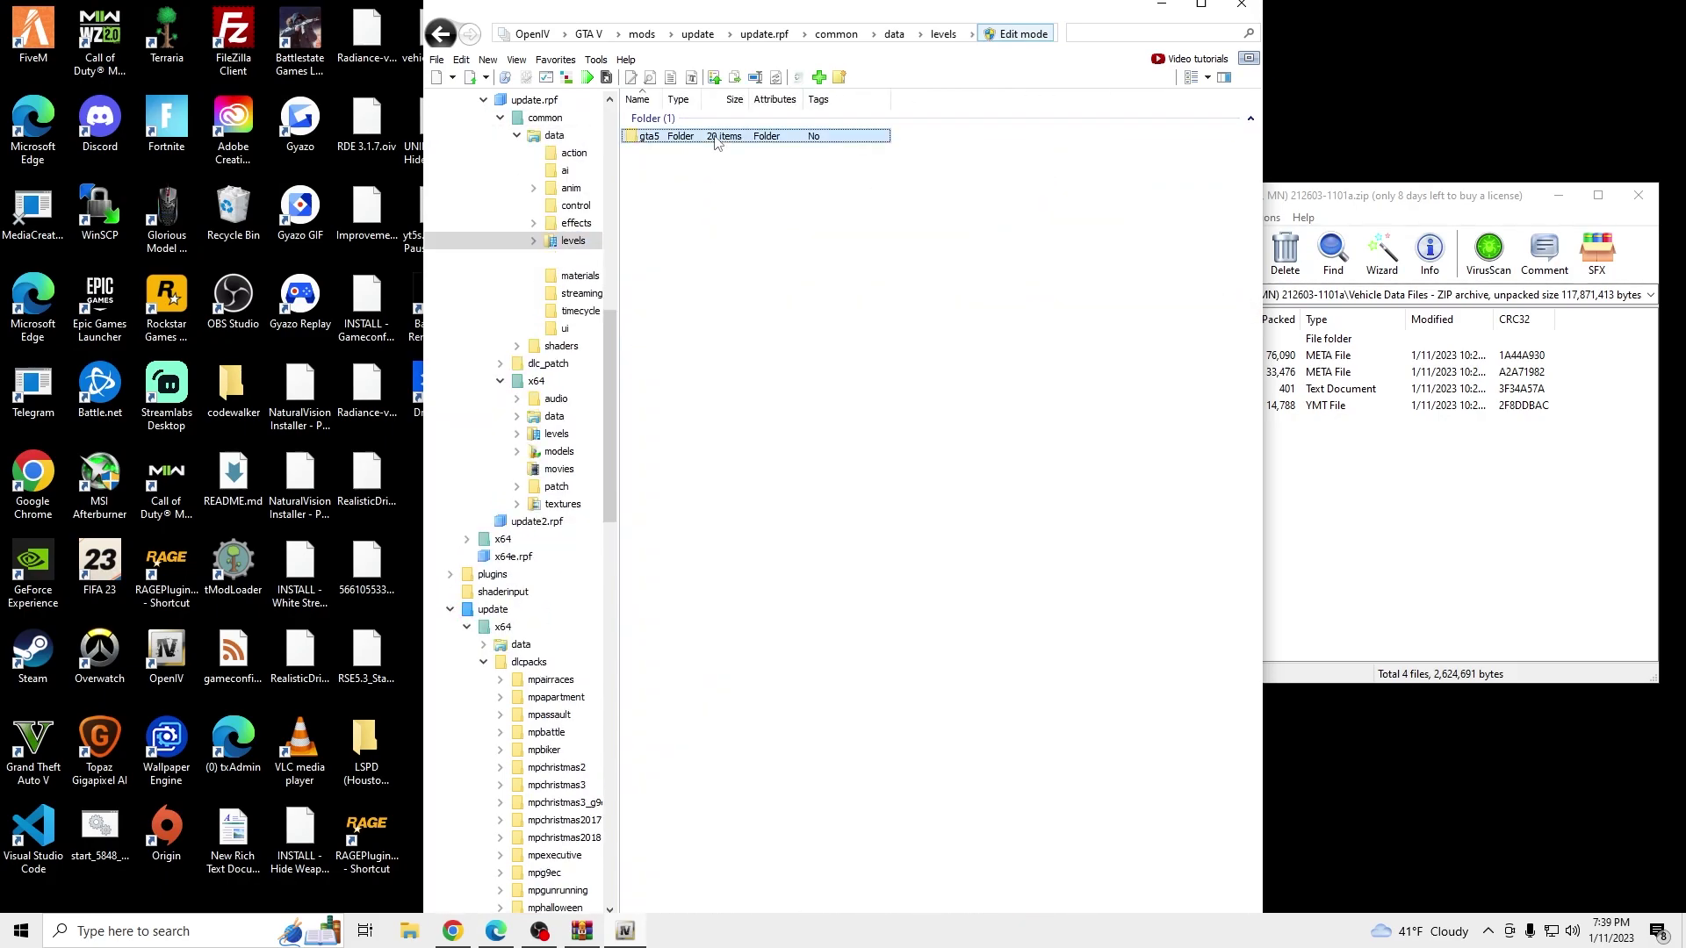
# - Replace vehicles.meta with the pack's 1,640 KB version, reset WinRAR to root, and close OpenIV
pyautogui.click(1275, 519)
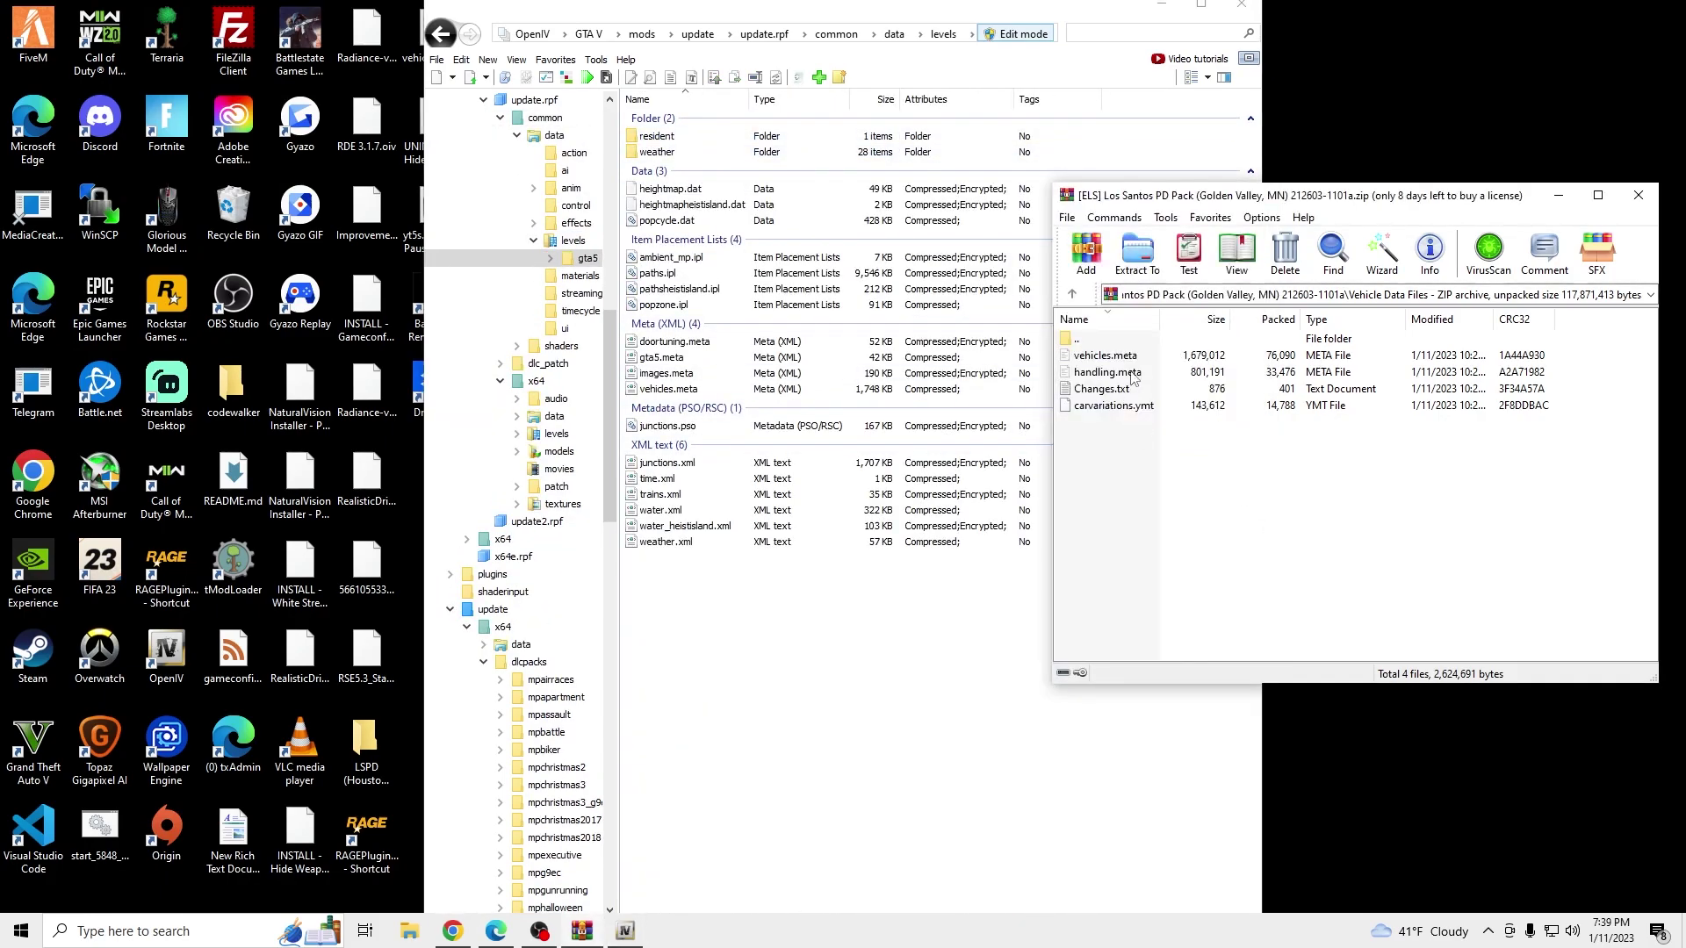
pyautogui.moveTo(1114, 355); pyautogui.dragTo(987, 391)
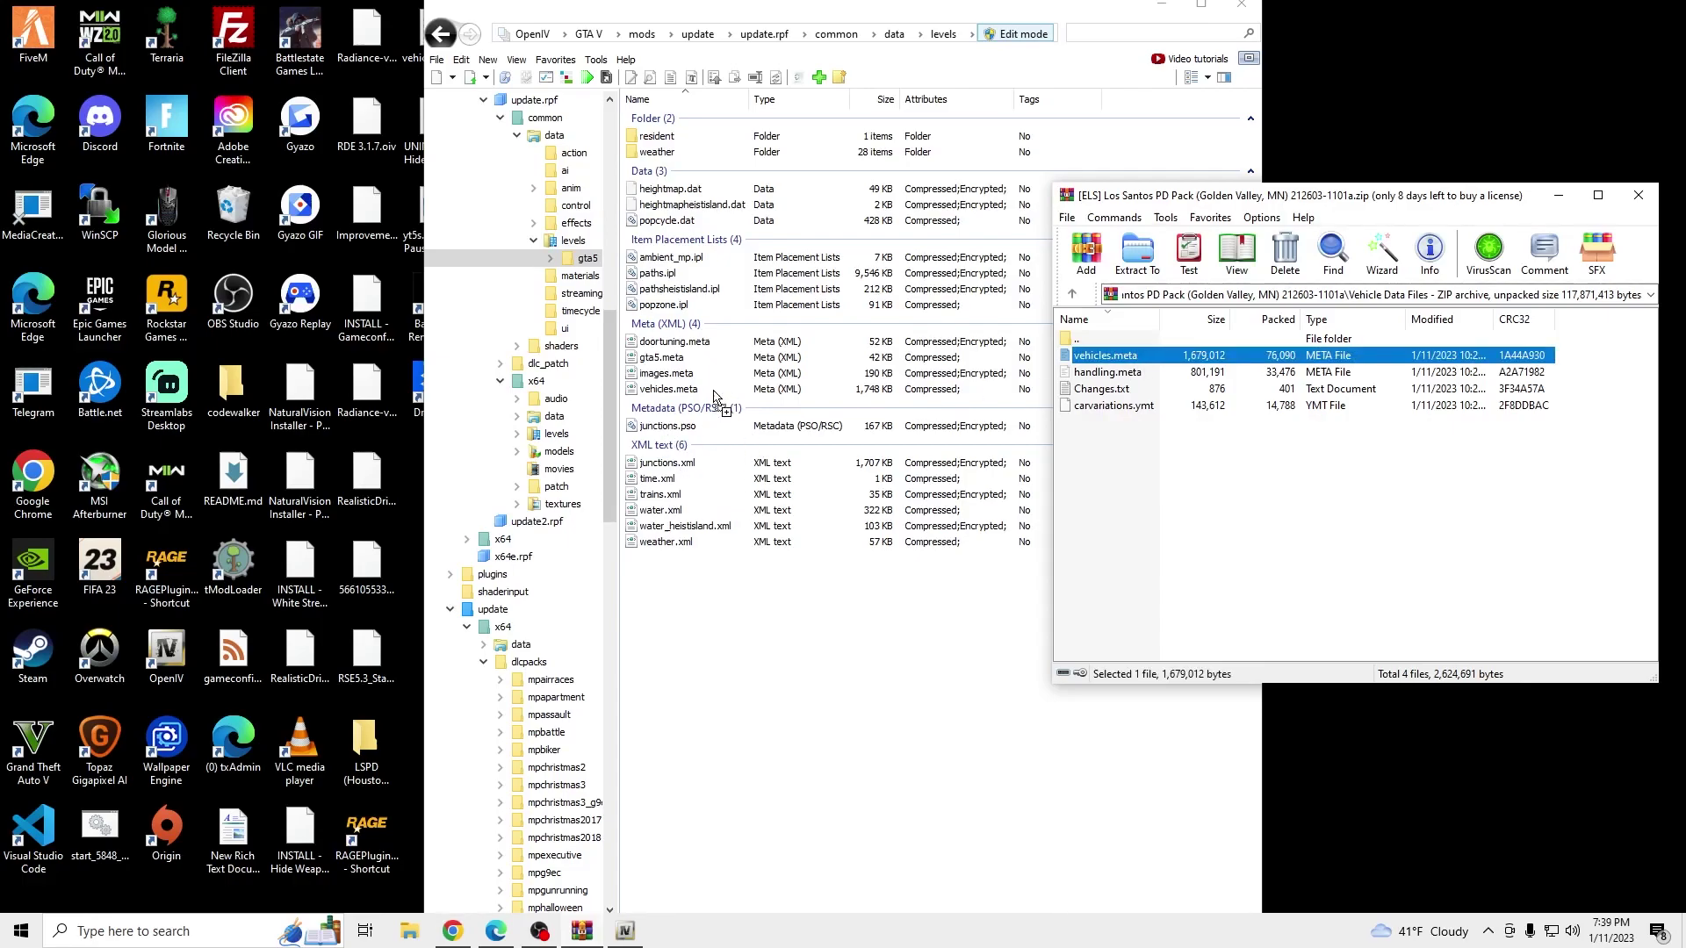
pyautogui.moveTo(714, 396); pyautogui.dragTo(714, 395)
pyautogui.click(1163, 482)
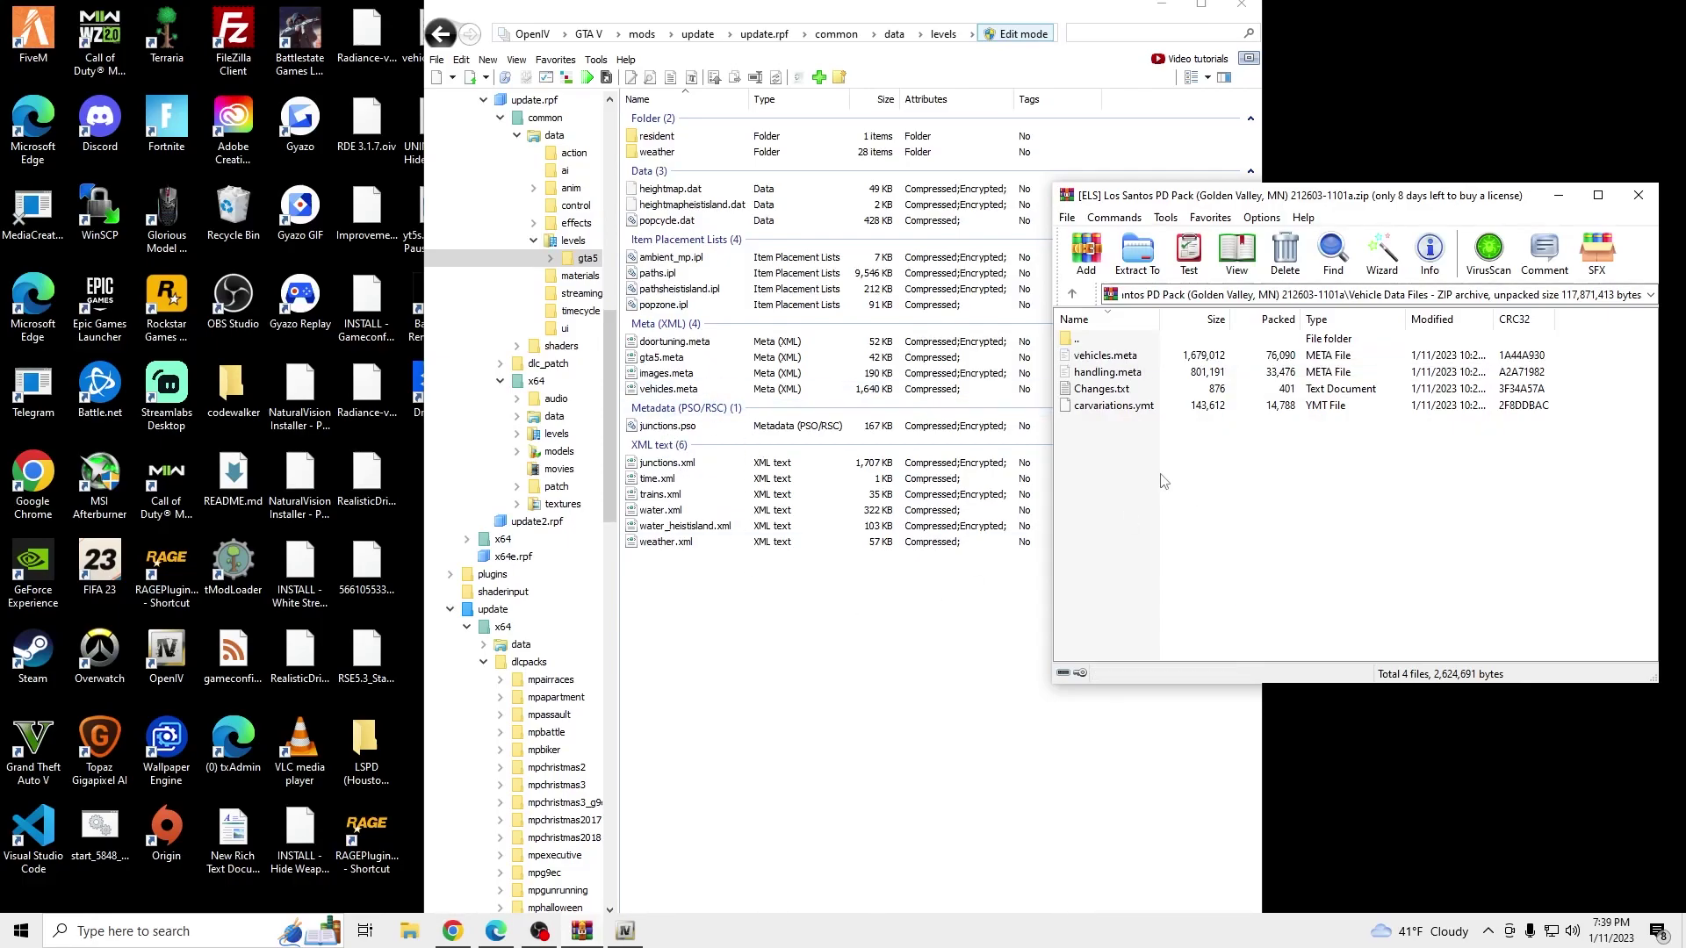
pyautogui.doubleClick(1096, 340)
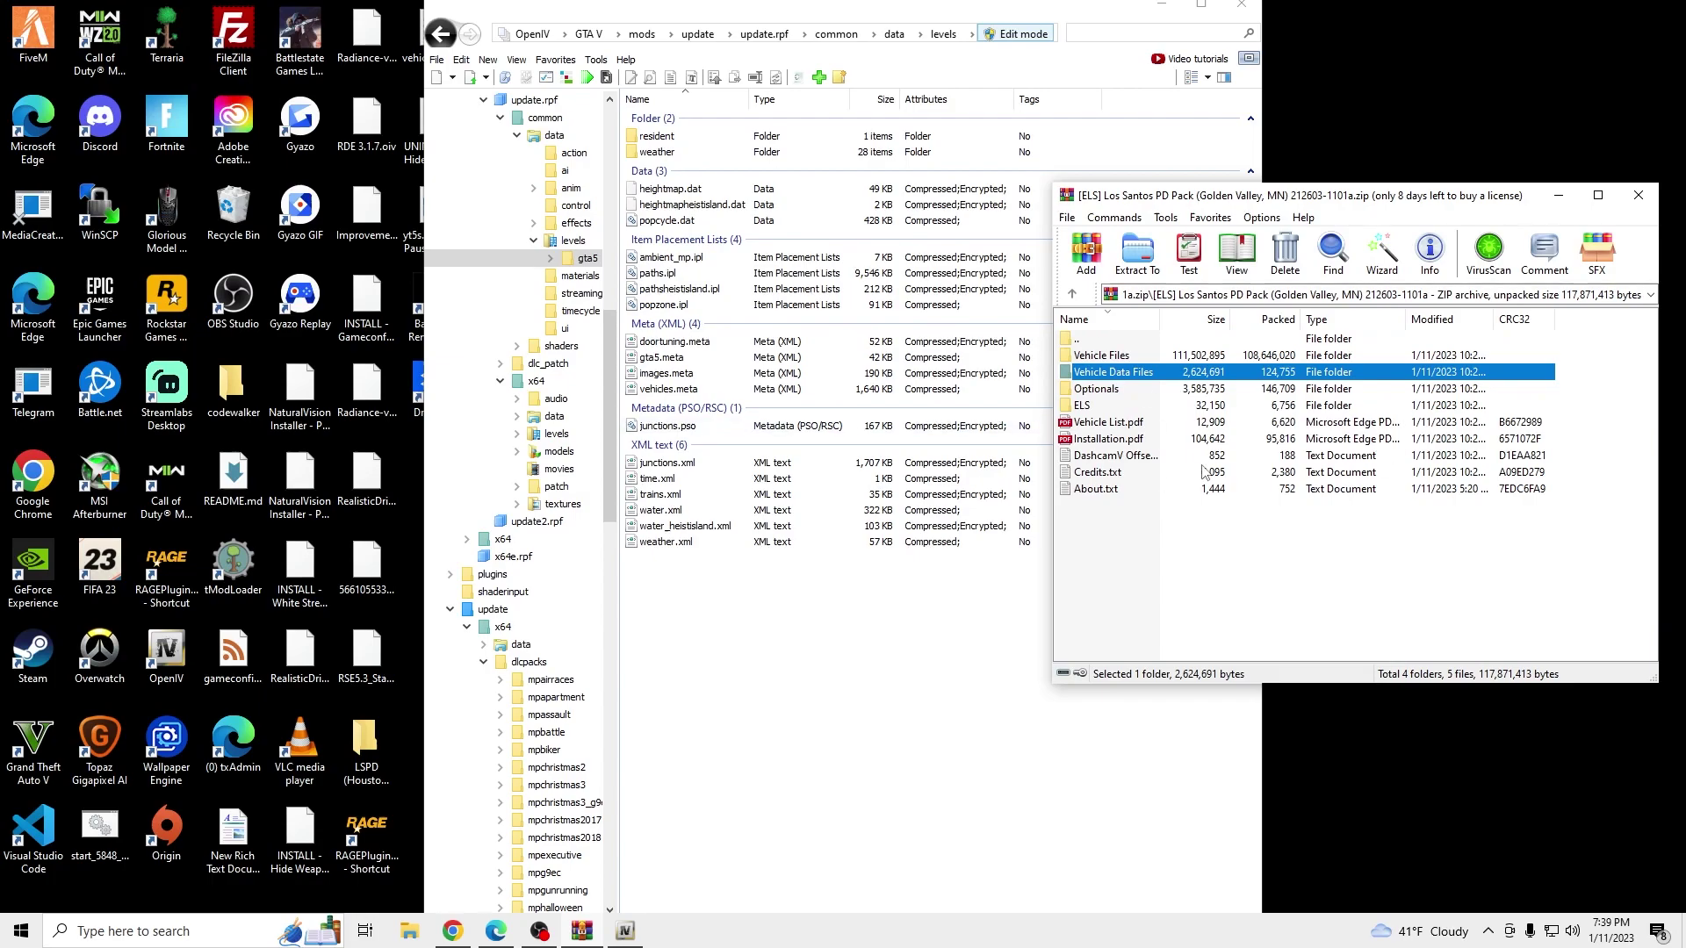
pyautogui.click(1234, 13)
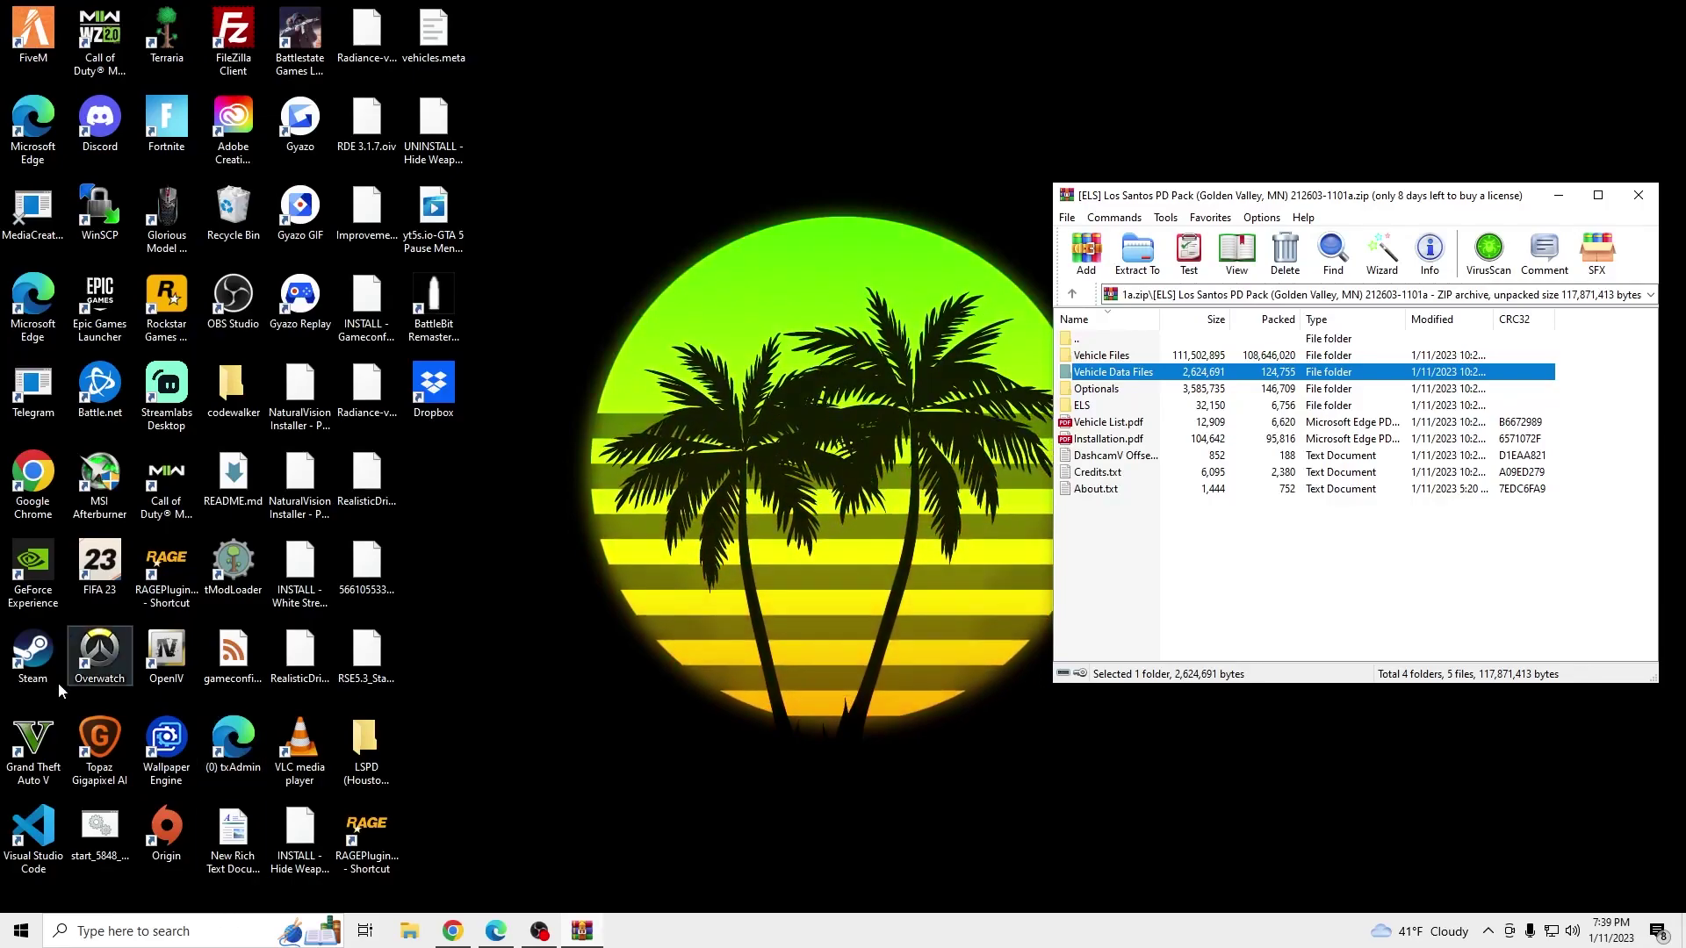
# - Launch Steam and browse Grand Theft Auto V's local install folder via Manage
pyautogui.click(29, 669)
pyautogui.doubleClick(29, 669)
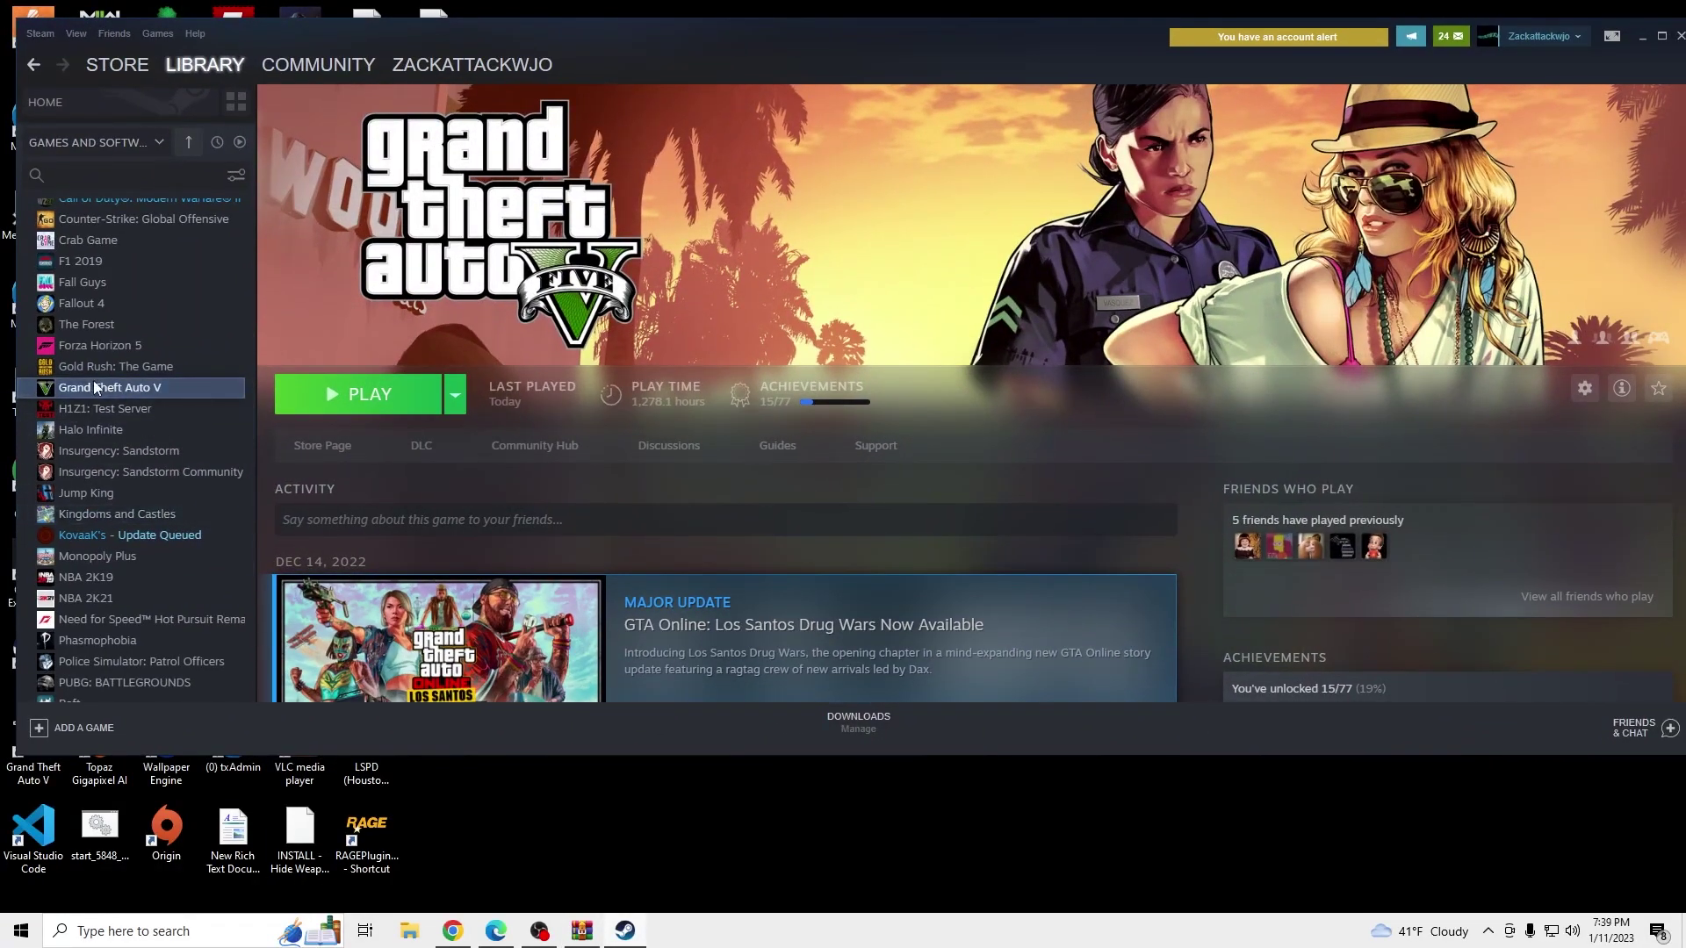
pyautogui.rightClick(95, 387)
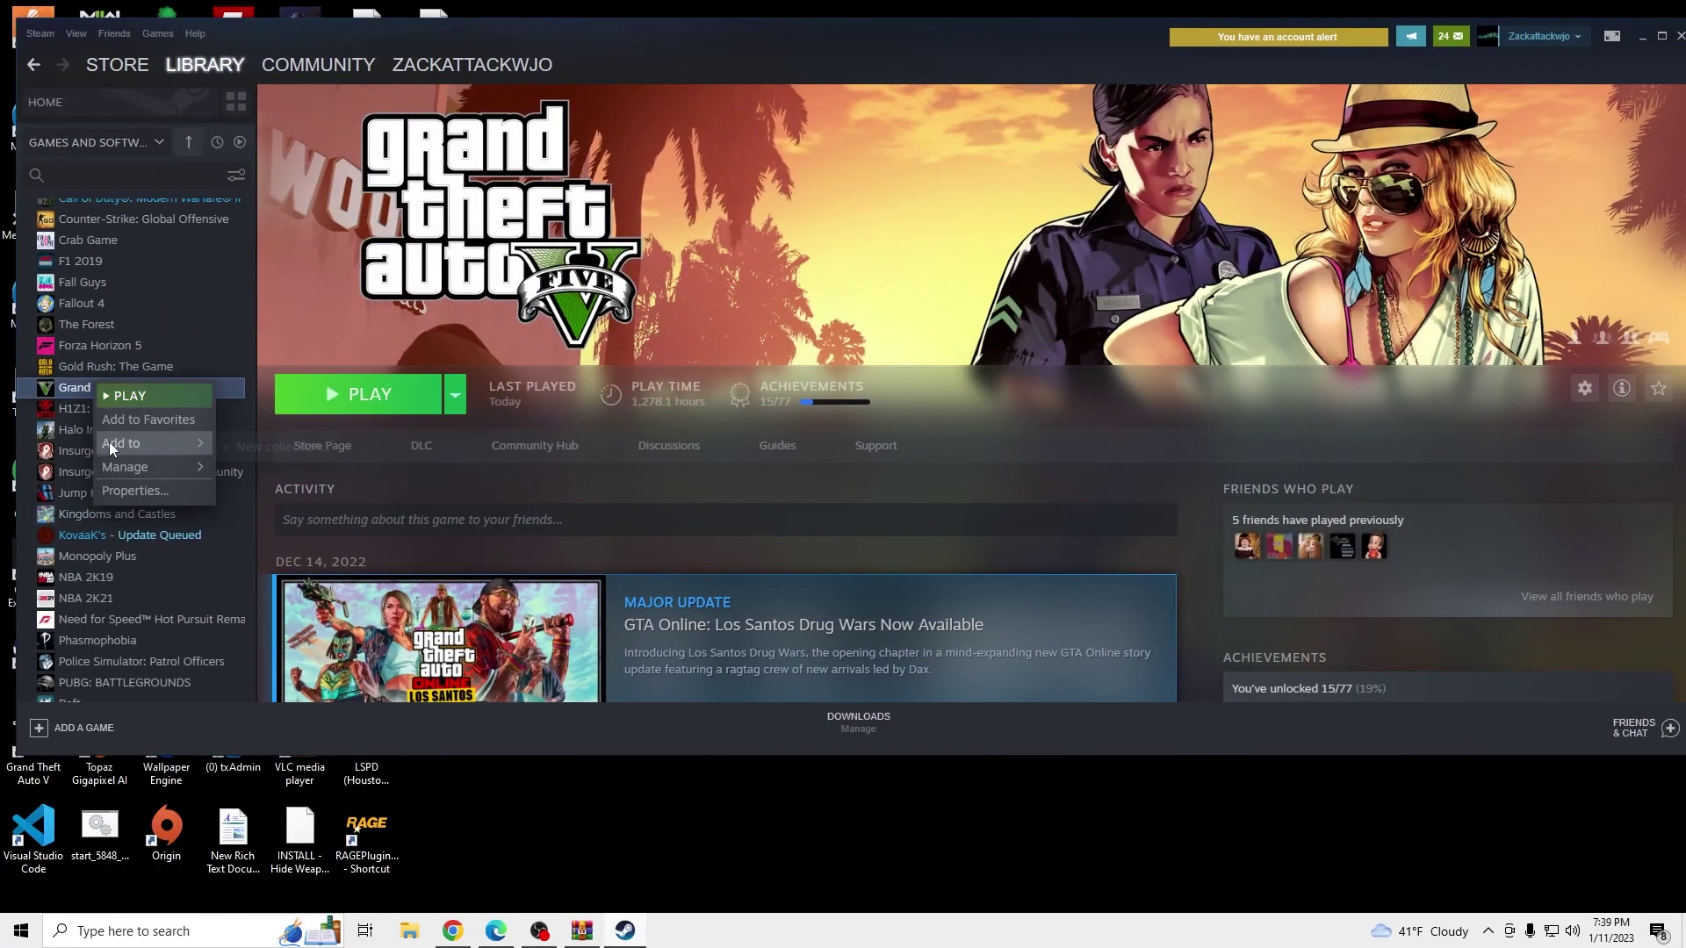
pyautogui.moveTo(123, 466)
pyautogui.click(267, 496)
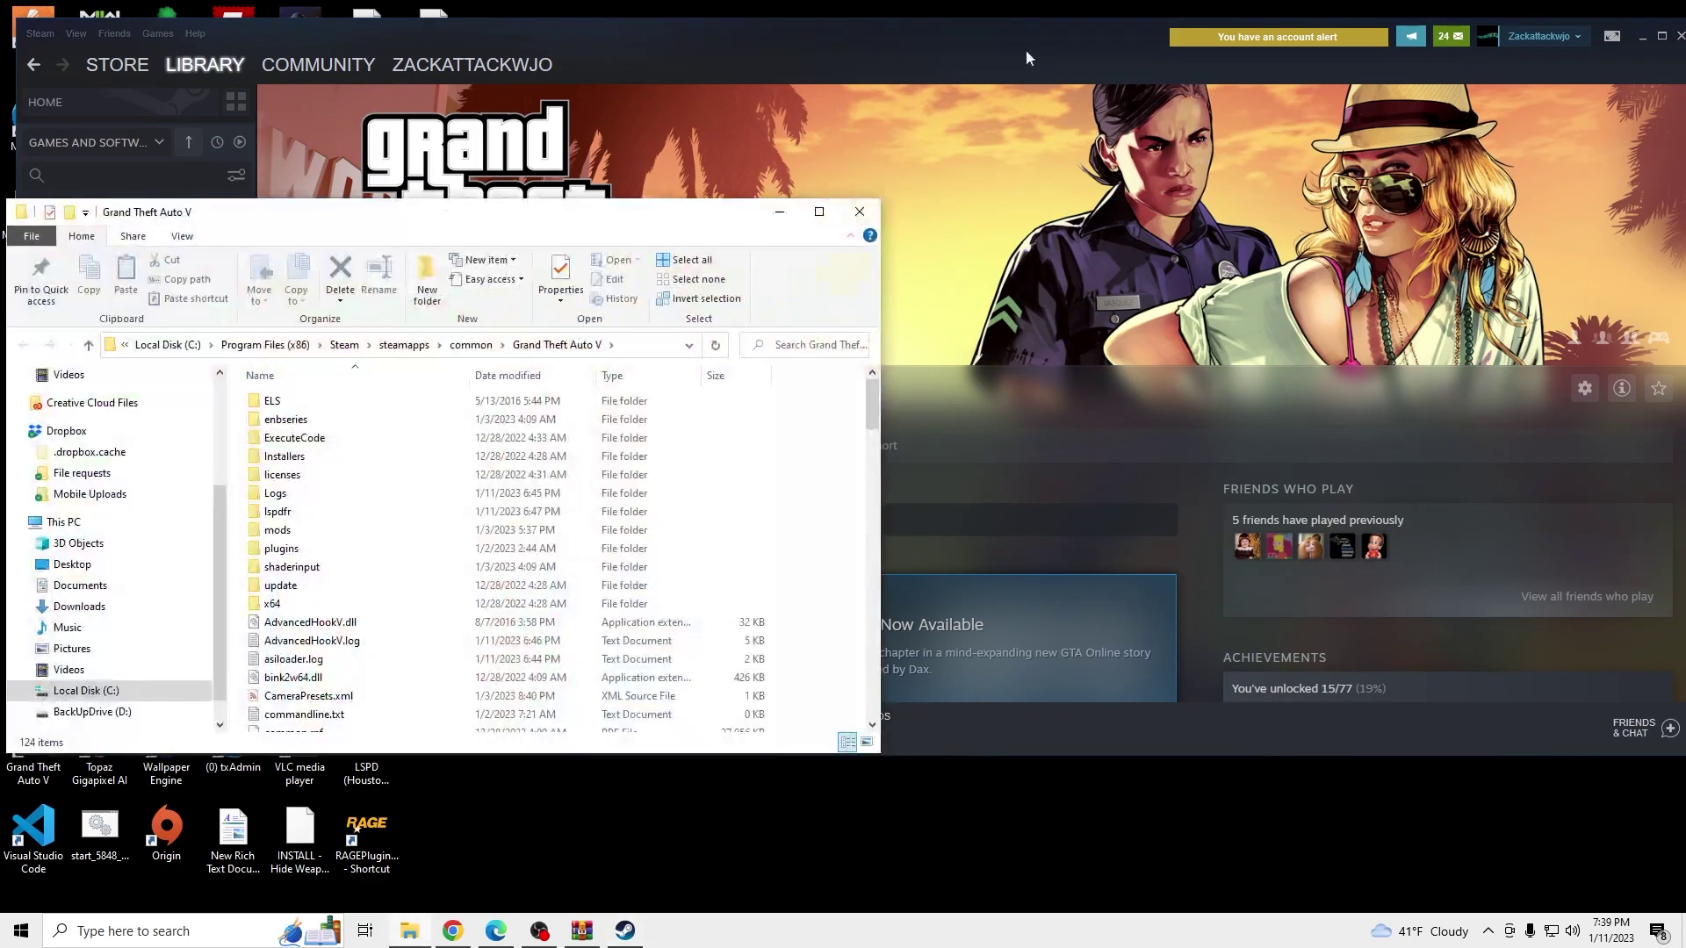
# - Close Steam and delete sahp1–sahp8.xml from the game's ELS\pack_default folder
pyautogui.moveTo(1026, 58); pyautogui.dragTo(771, 129)
pyautogui.click(1427, 107)
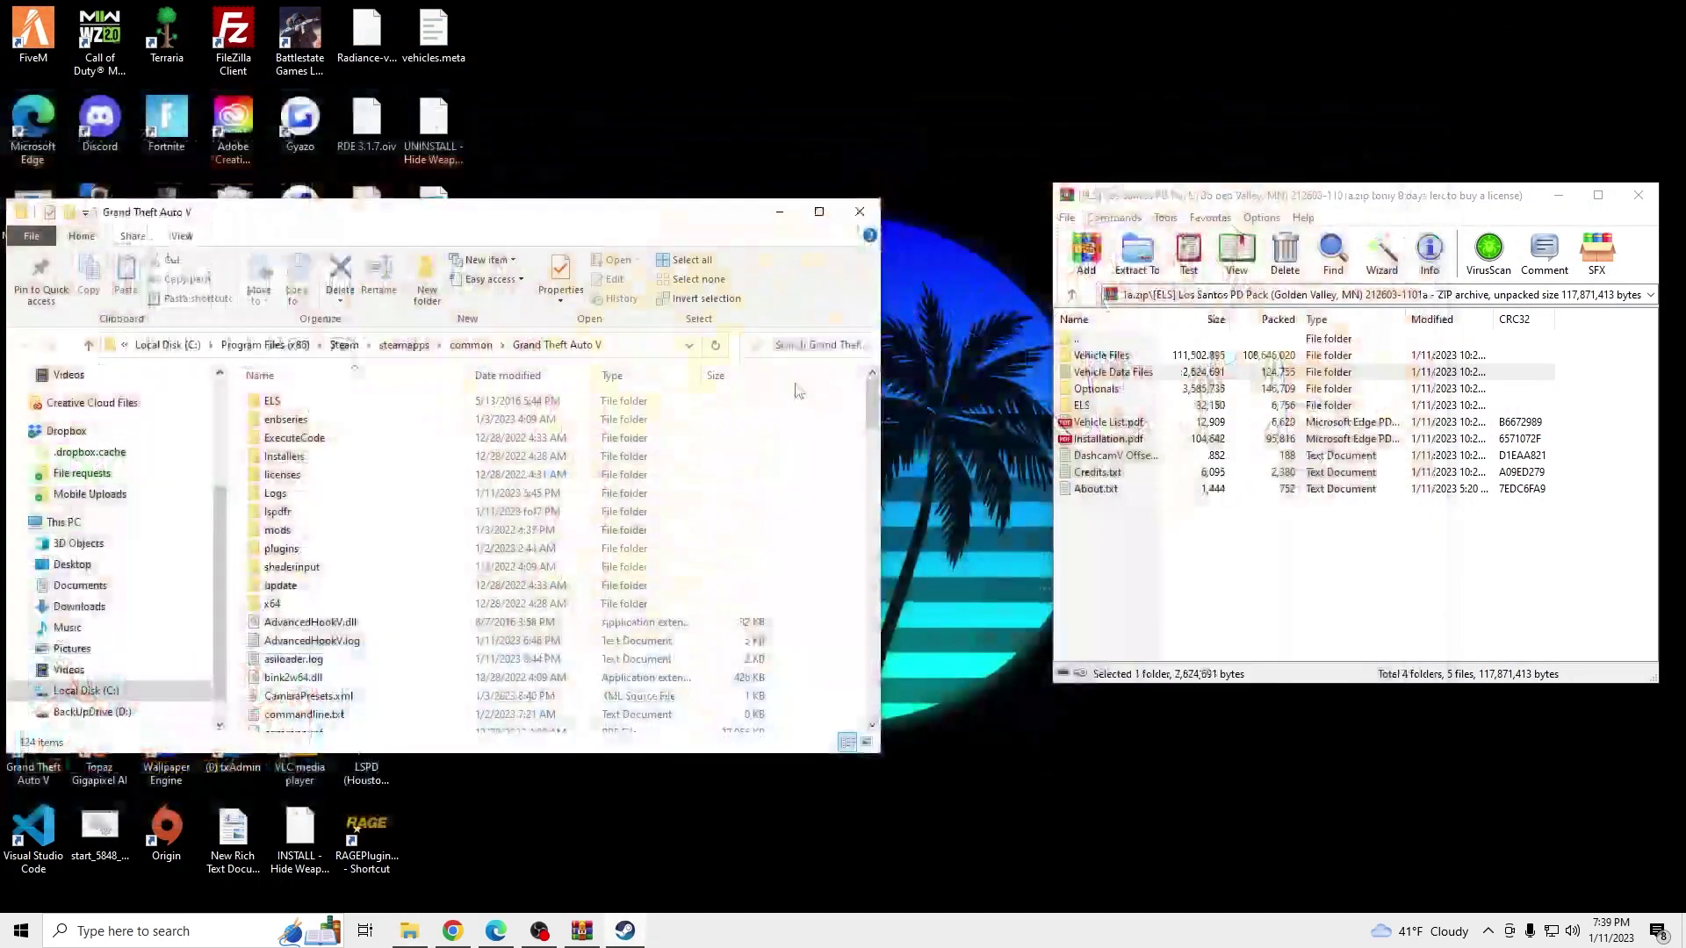
pyautogui.doubleClick(437, 408)
pyautogui.doubleClick(434, 403)
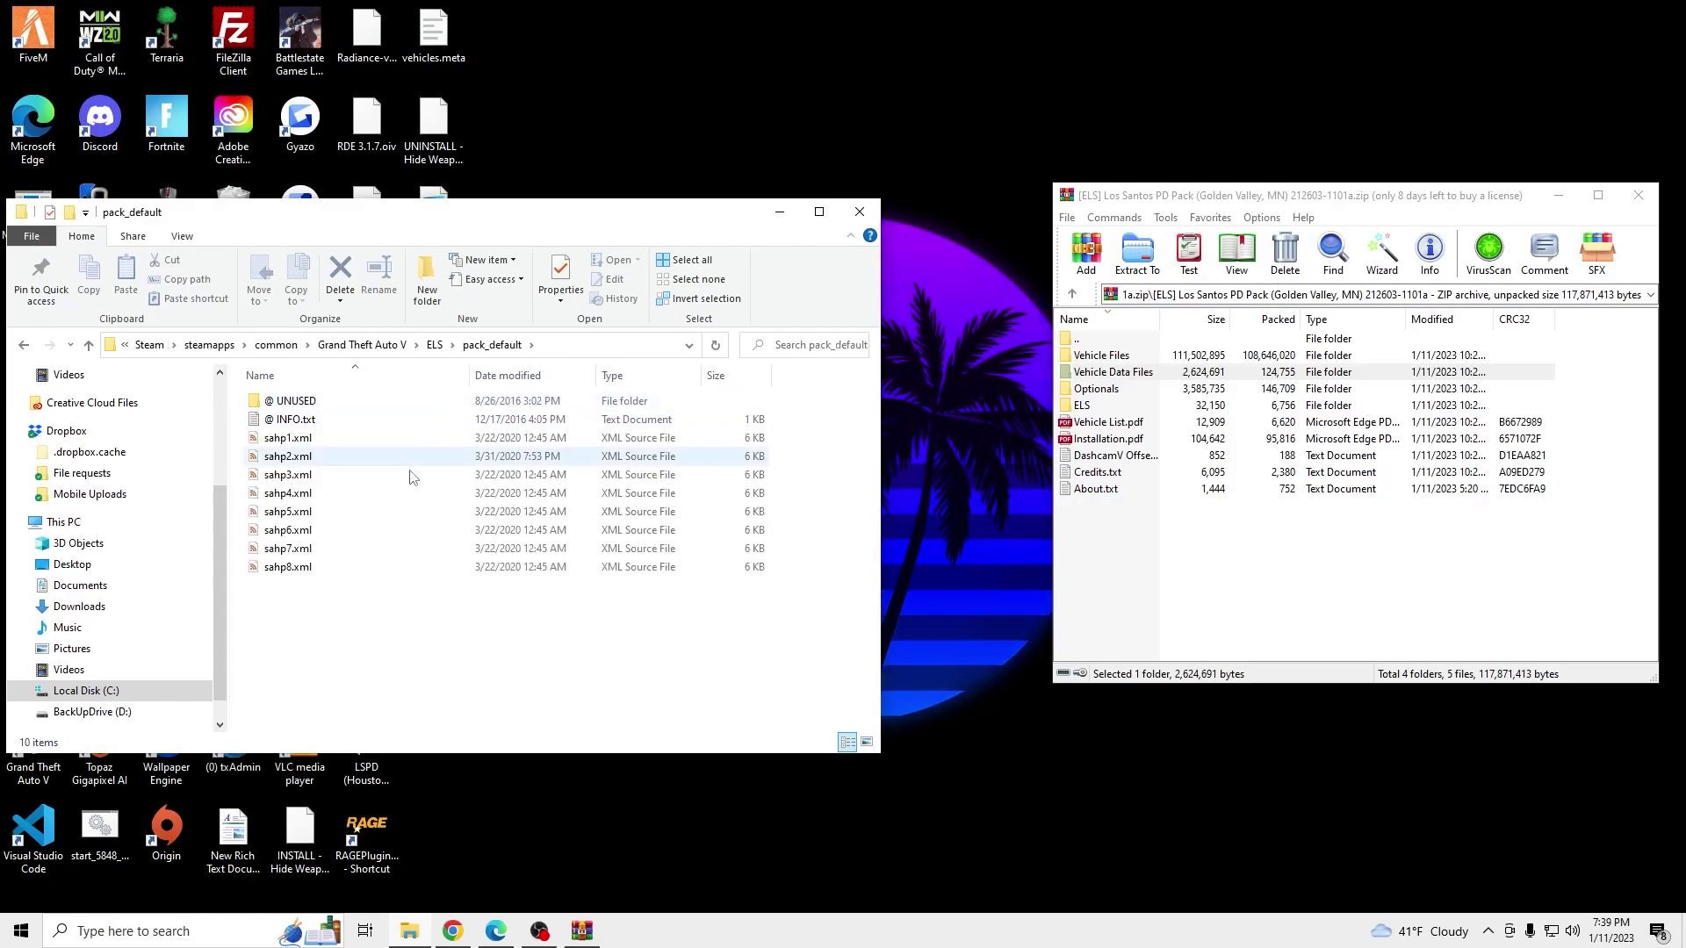
pyautogui.moveTo(371, 602); pyautogui.dragTo(399, 458)
pyautogui.rightClick(399, 458)
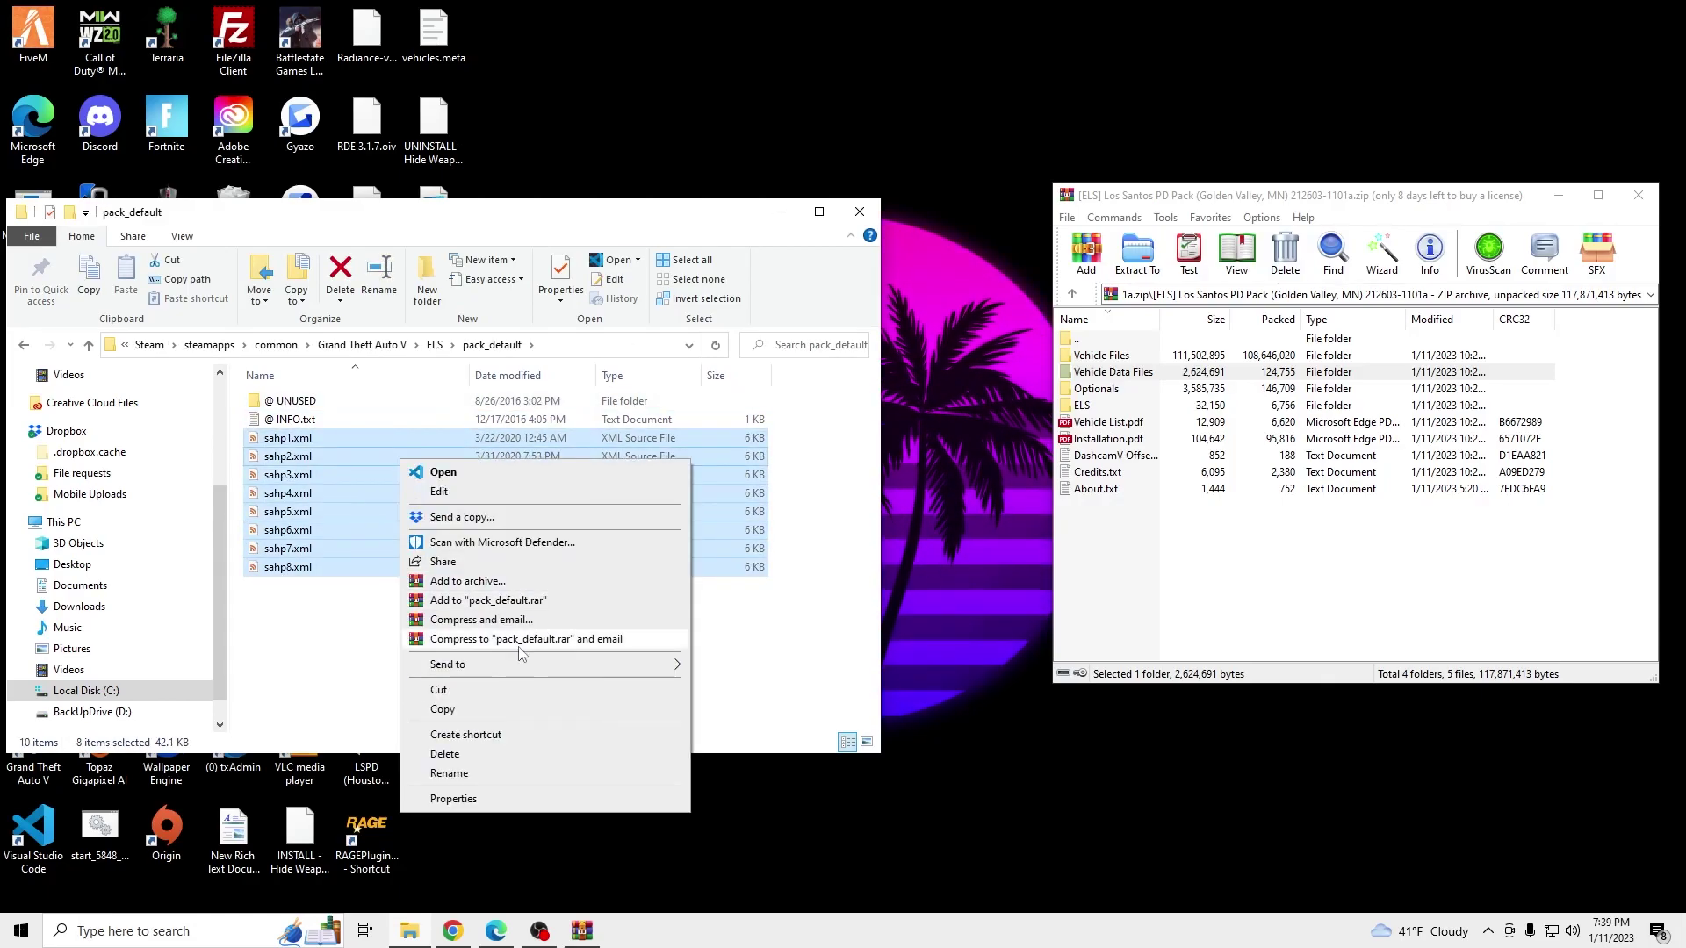
pyautogui.click(507, 753)
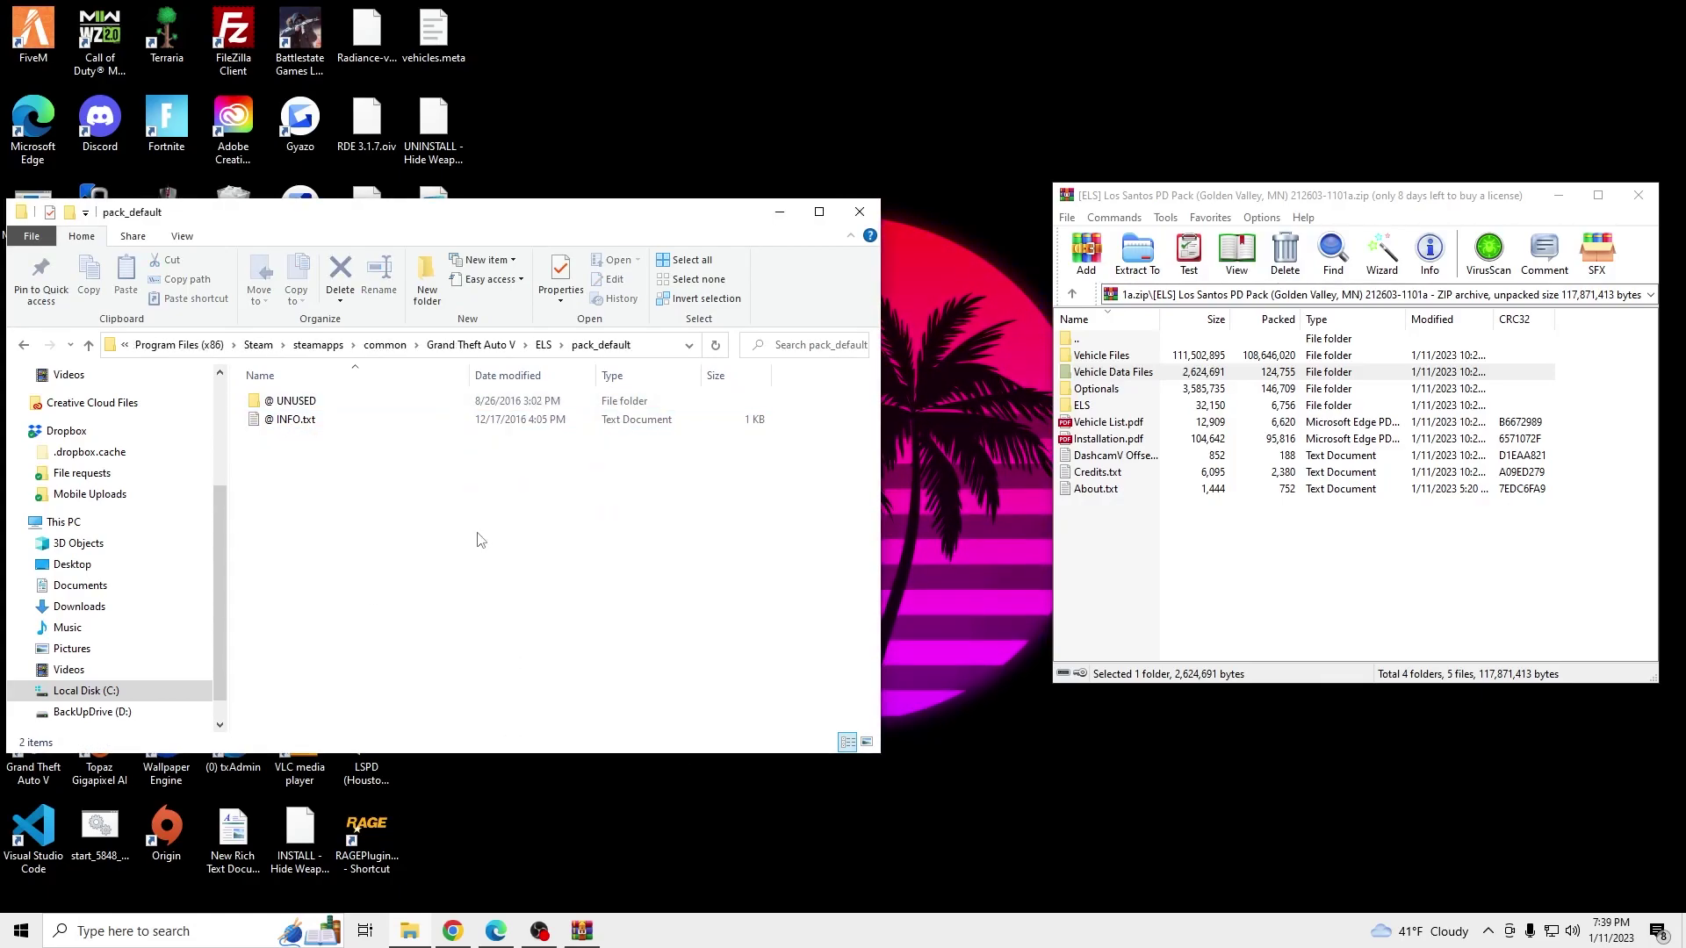
# - Copy the six police and FBI XMLs from the archive's ELS folder into pack_default
pyautogui.click(1168, 470)
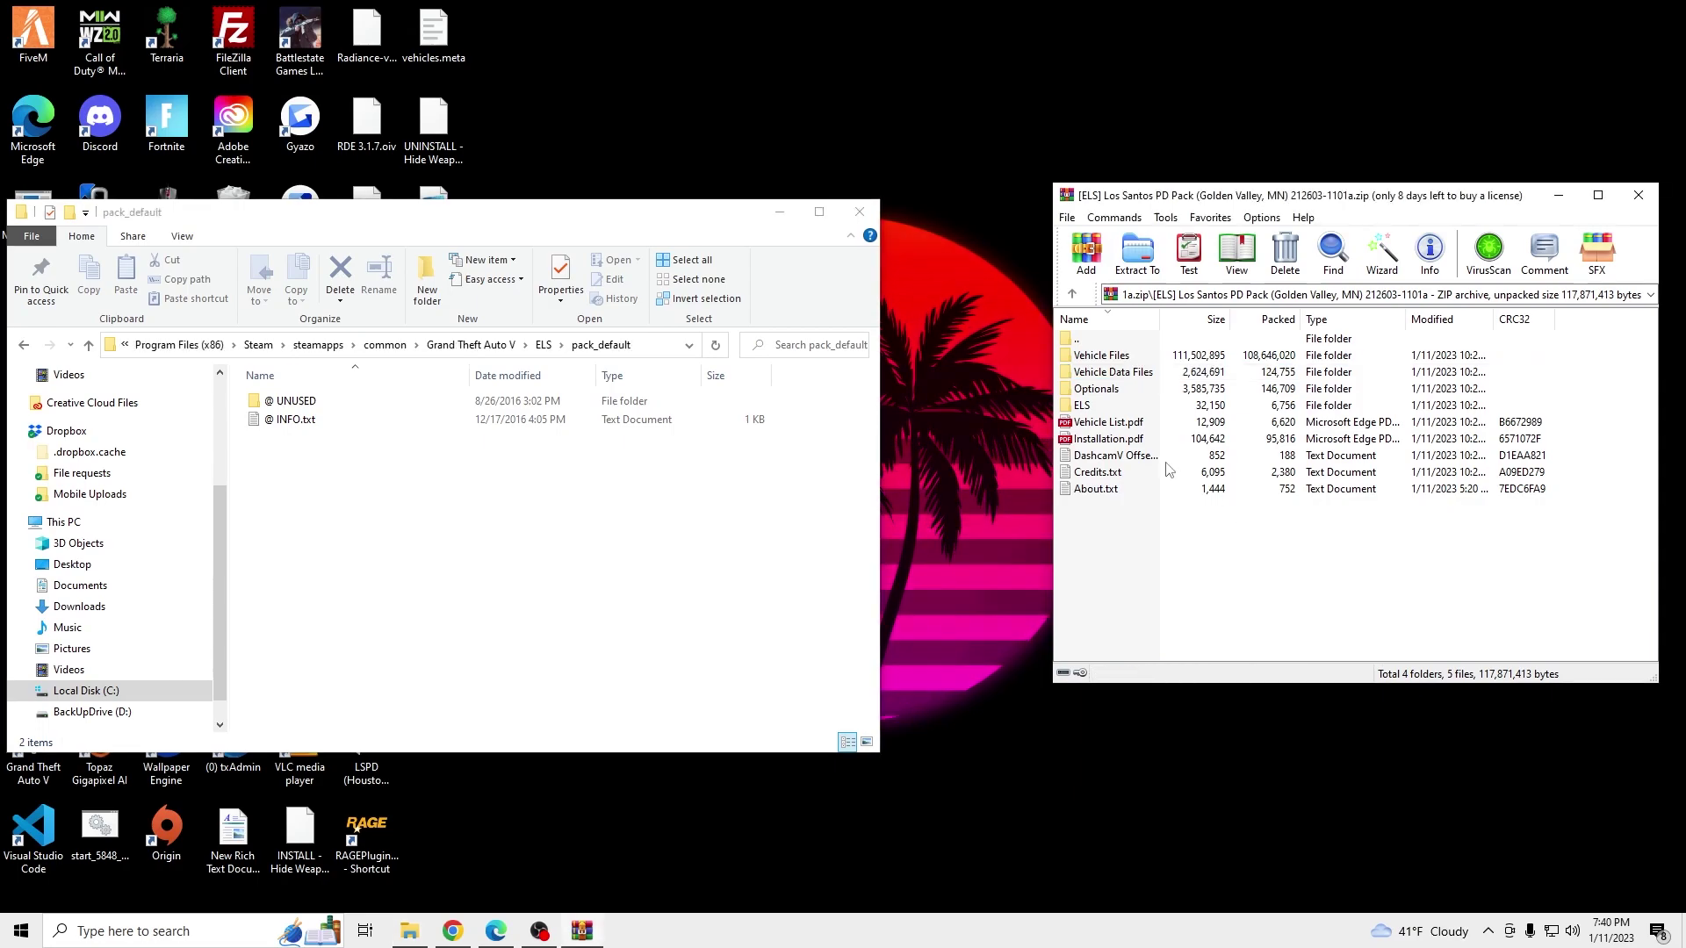
pyautogui.doubleClick(1140, 406)
pyautogui.moveTo(1142, 527); pyautogui.dragTo(1136, 394)
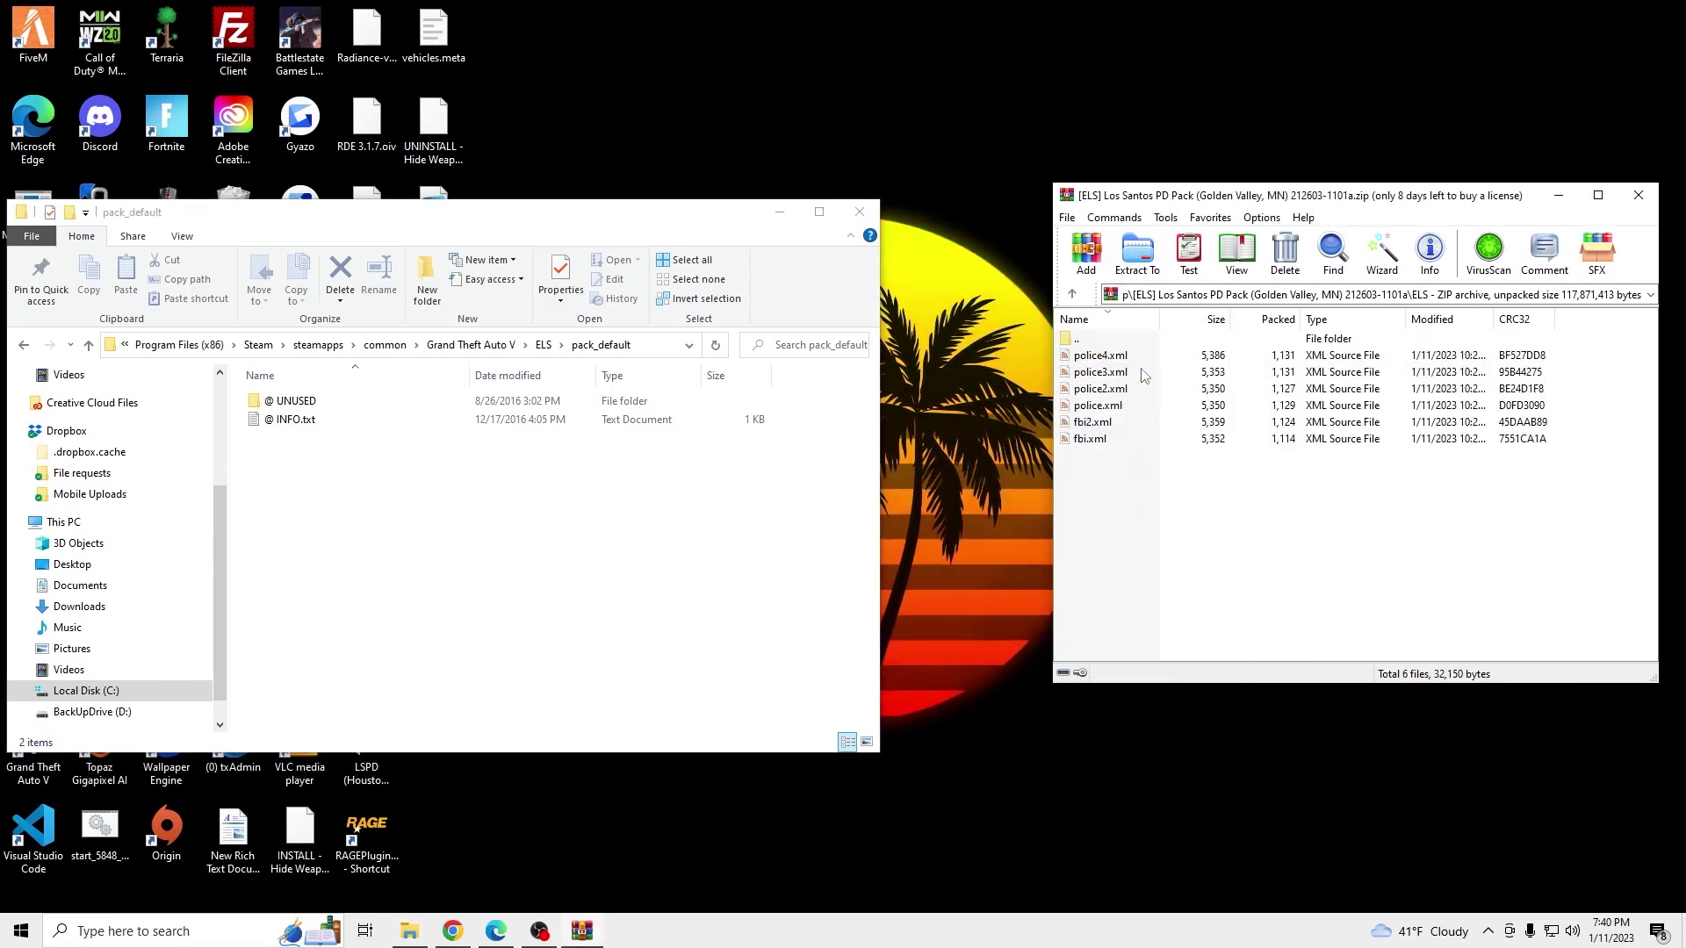
pyautogui.moveTo(1142, 518); pyautogui.dragTo(583, 515)
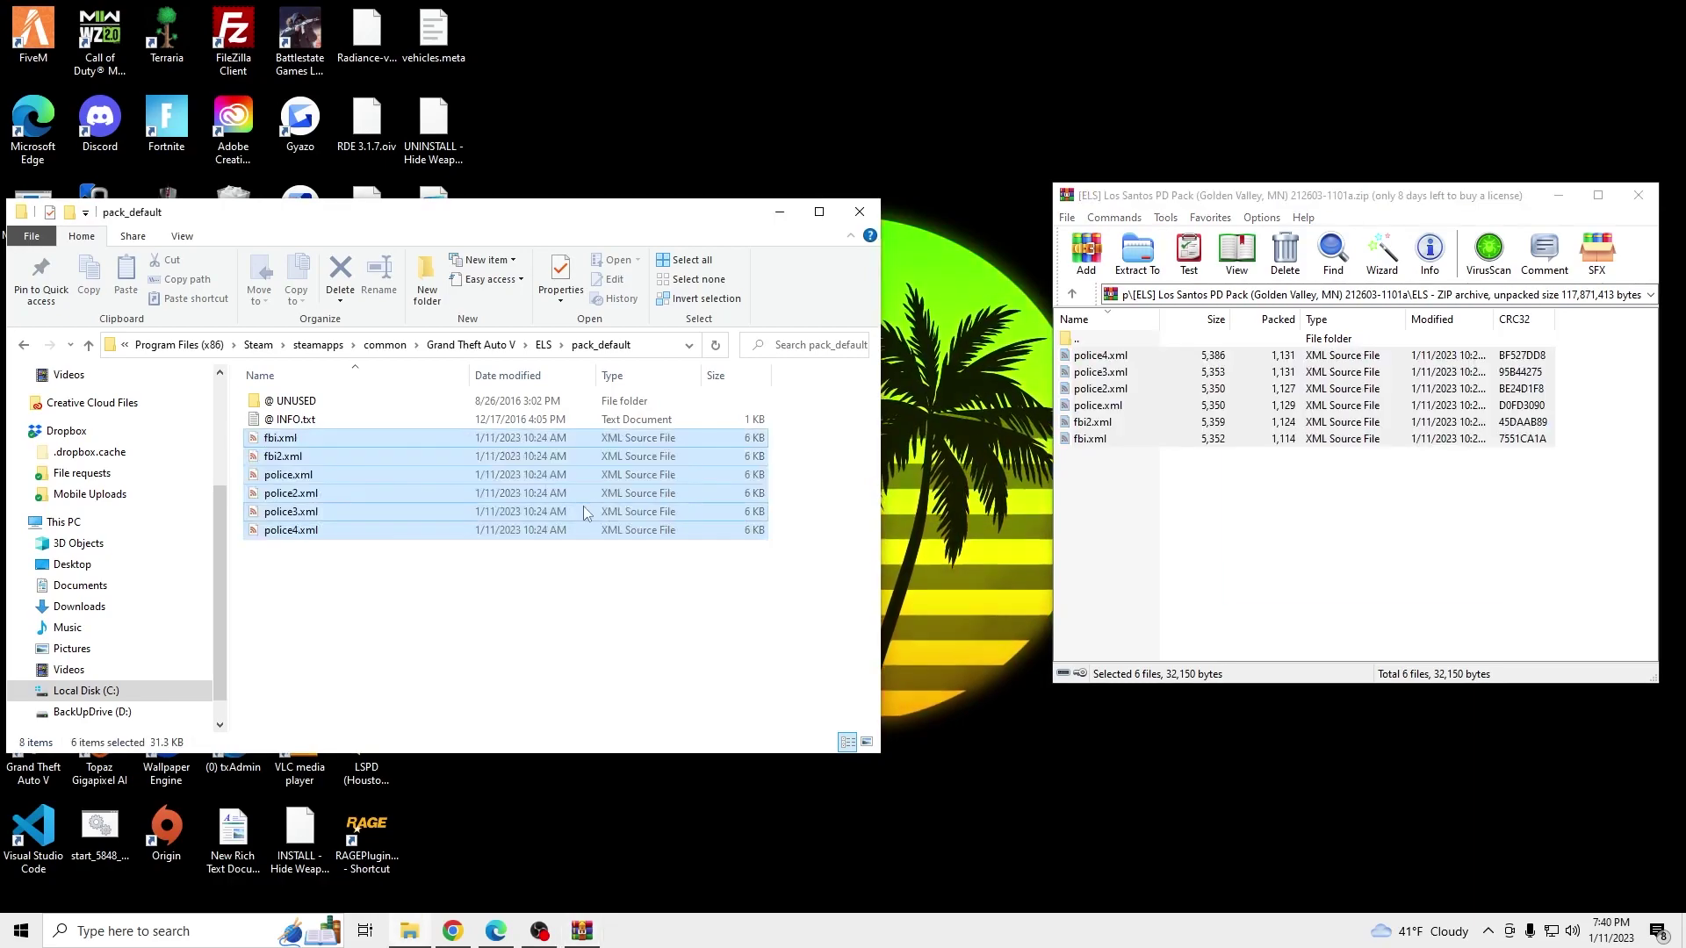
pyautogui.click(1133, 501)
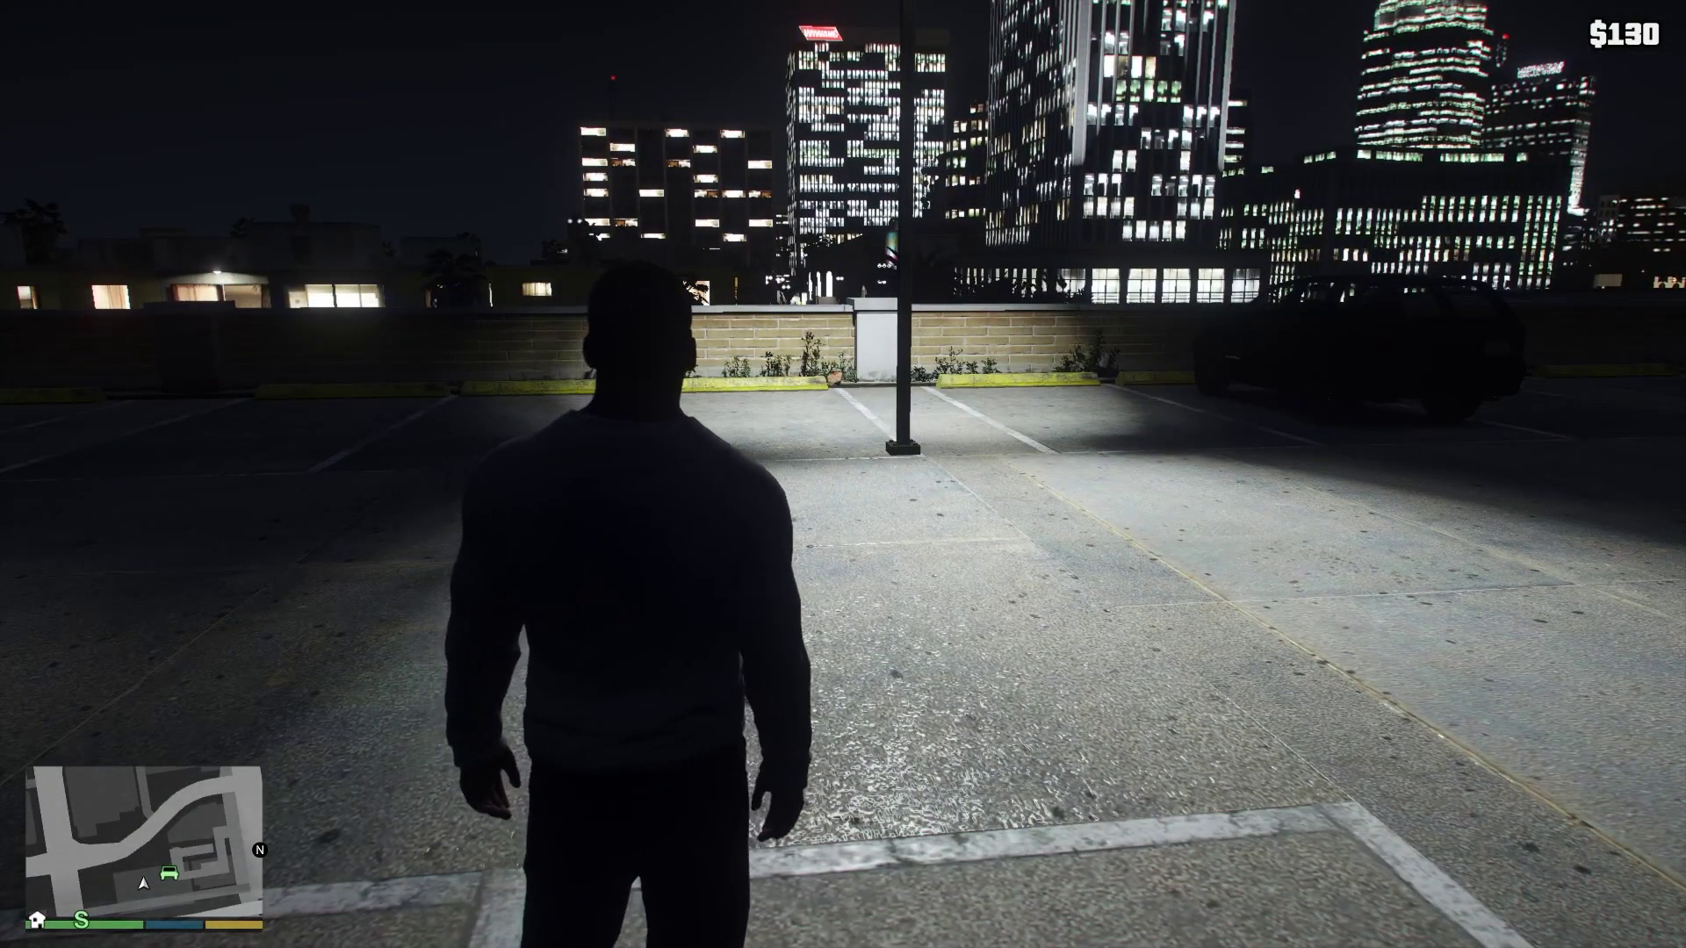
# - Spawn FIB, FIB (2) and Police Cruiser from the F4 trainer's emergency vehicle list
pyautogui.press('F4')
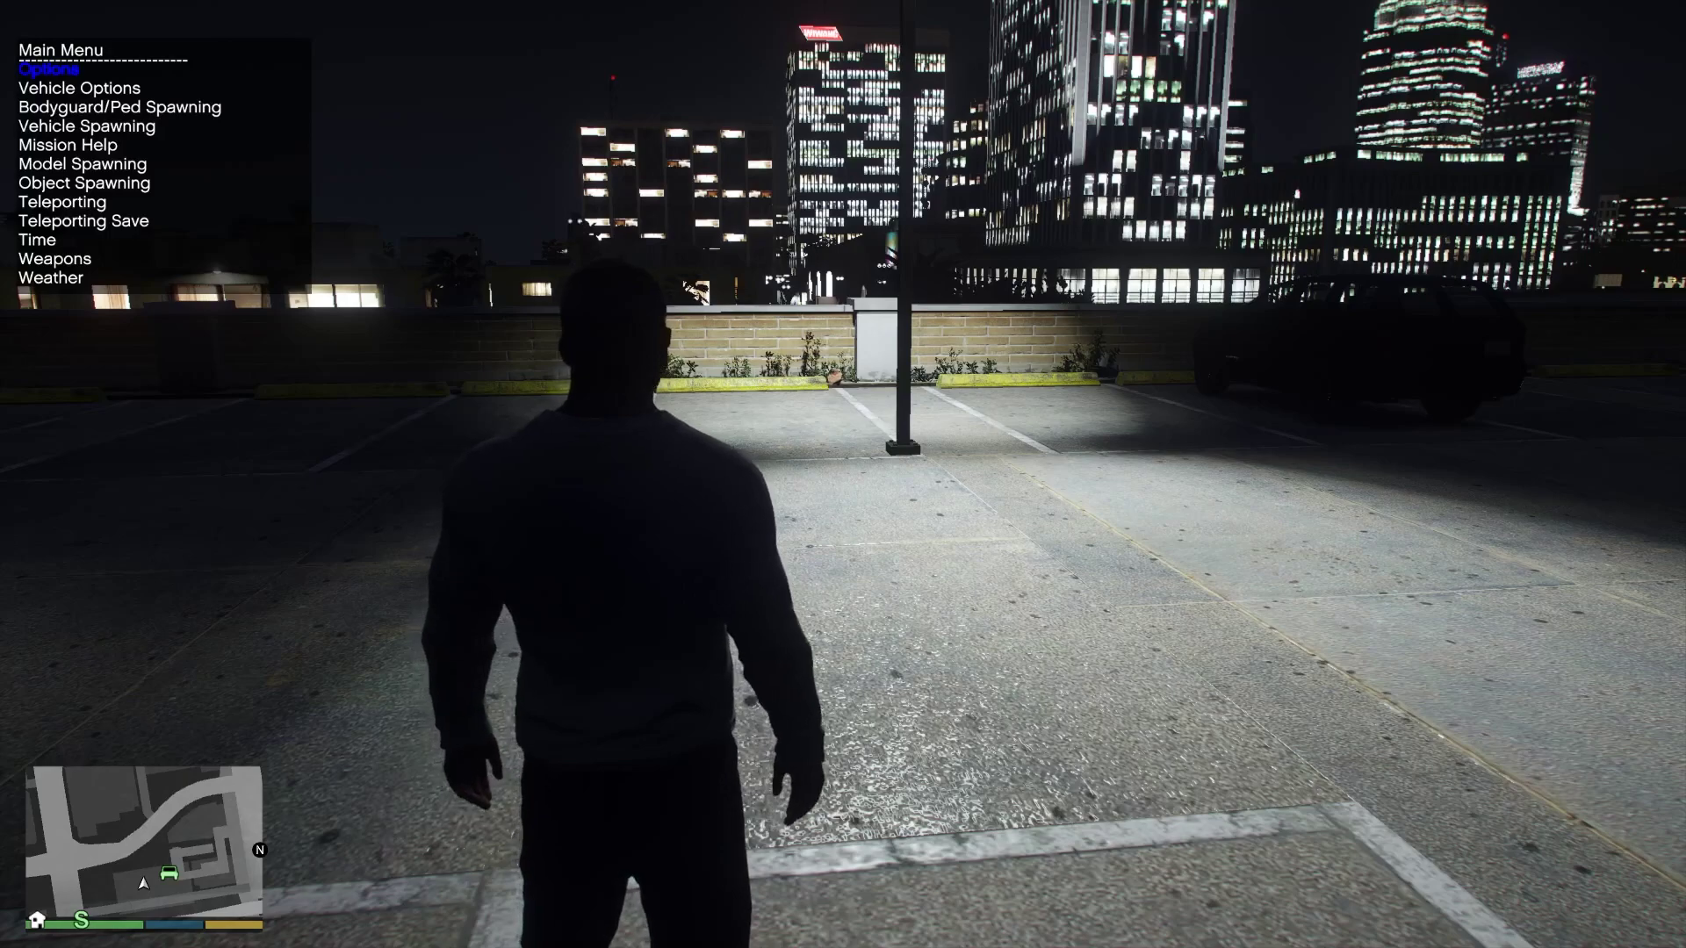
pyautogui.press('Down')
pyautogui.press('Down')
pyautogui.press('Down')
pyautogui.press('Return')
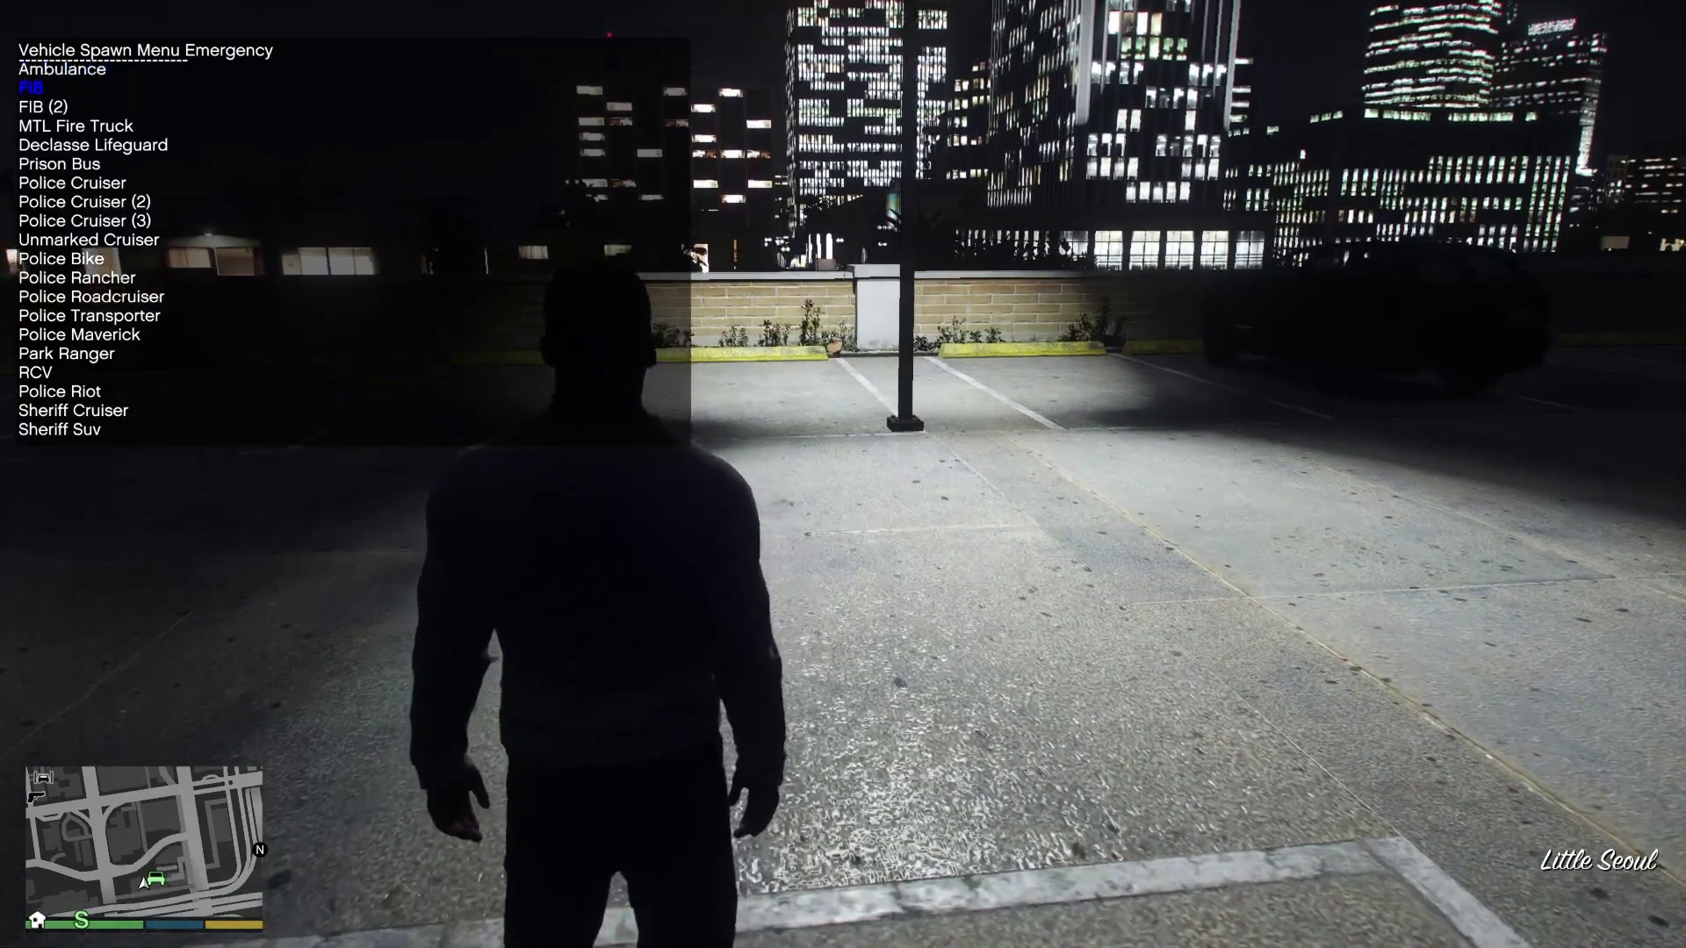
pyautogui.press('Return')
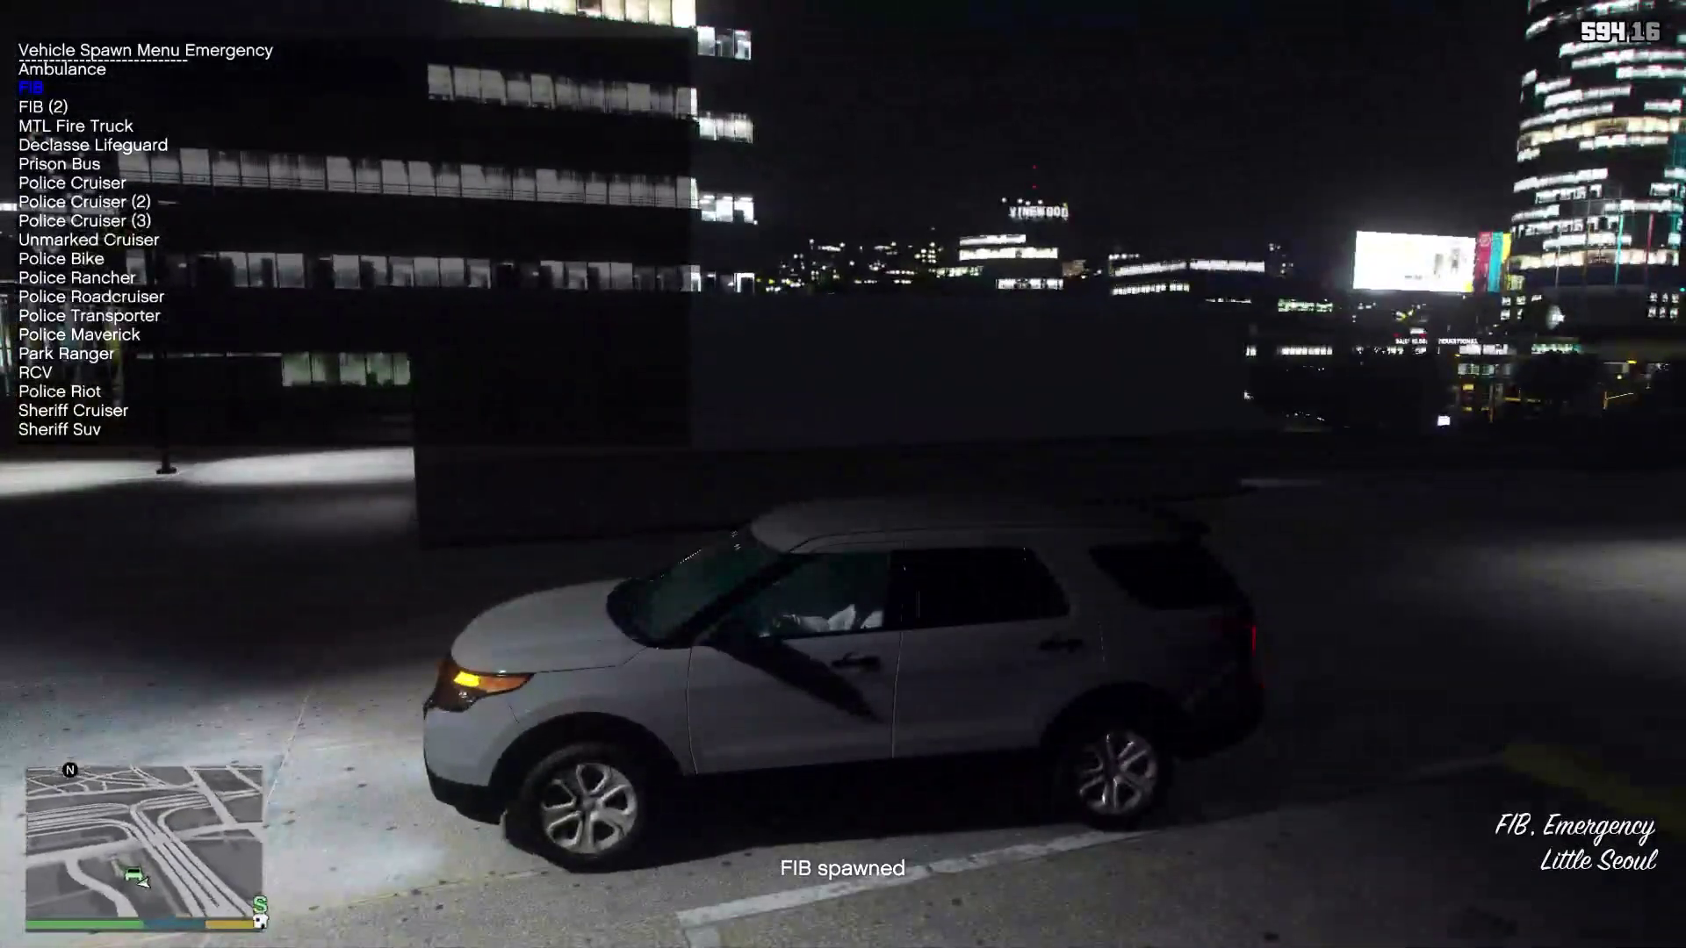
pyautogui.press('Down')
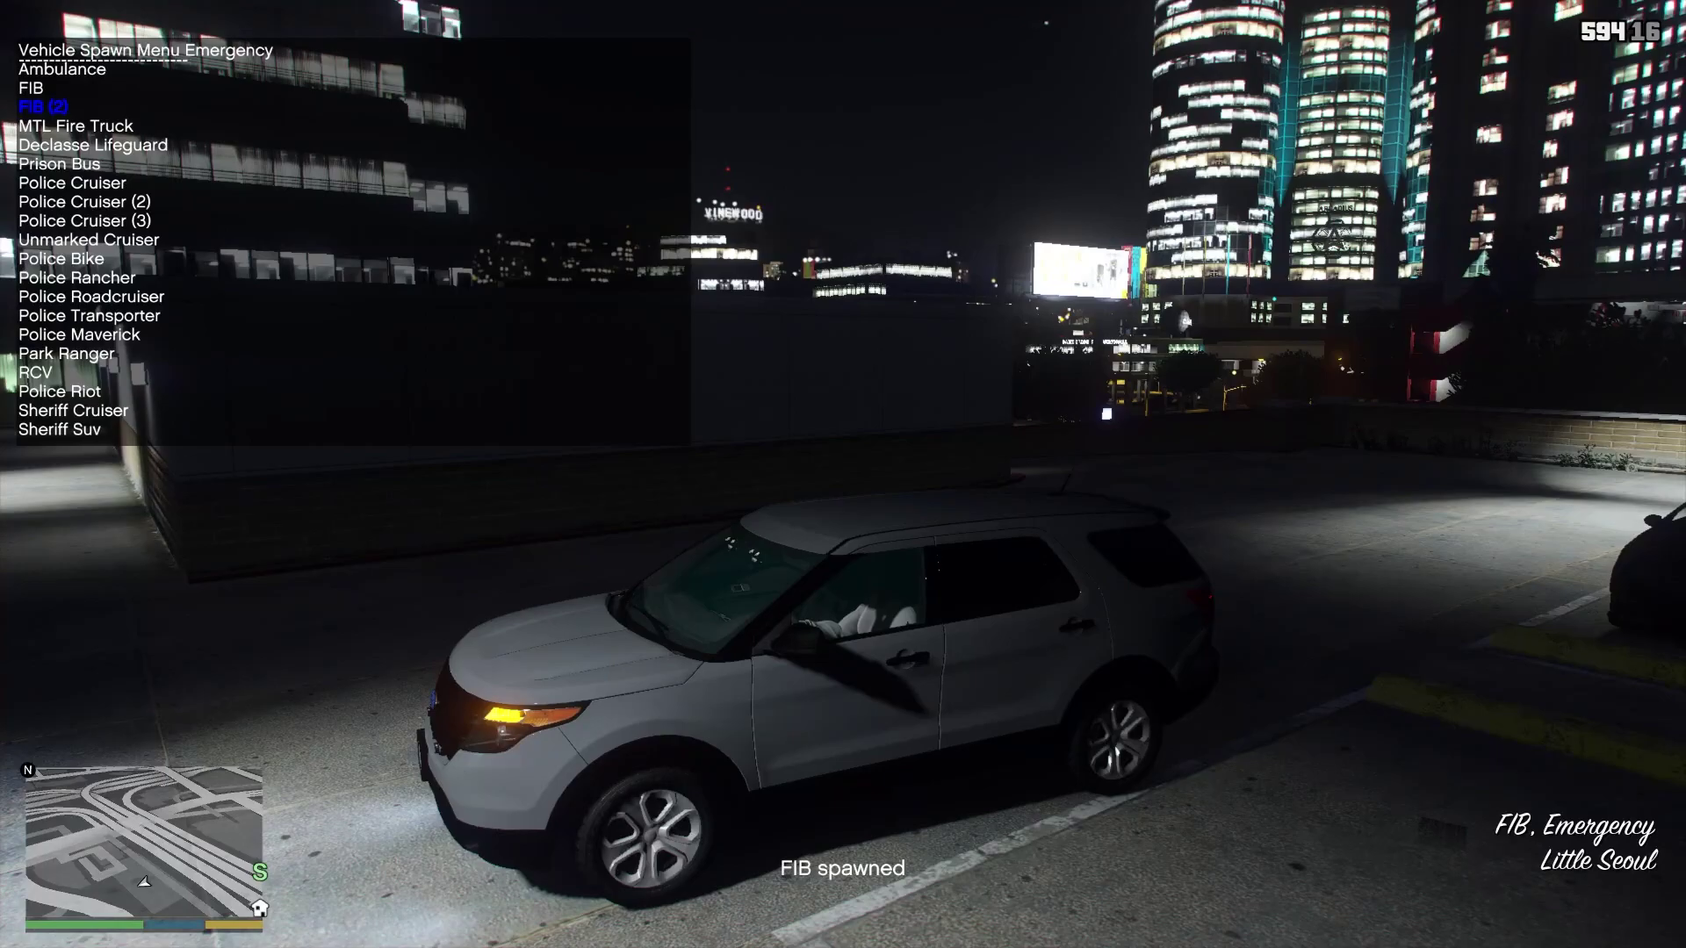
pyautogui.press('Return')
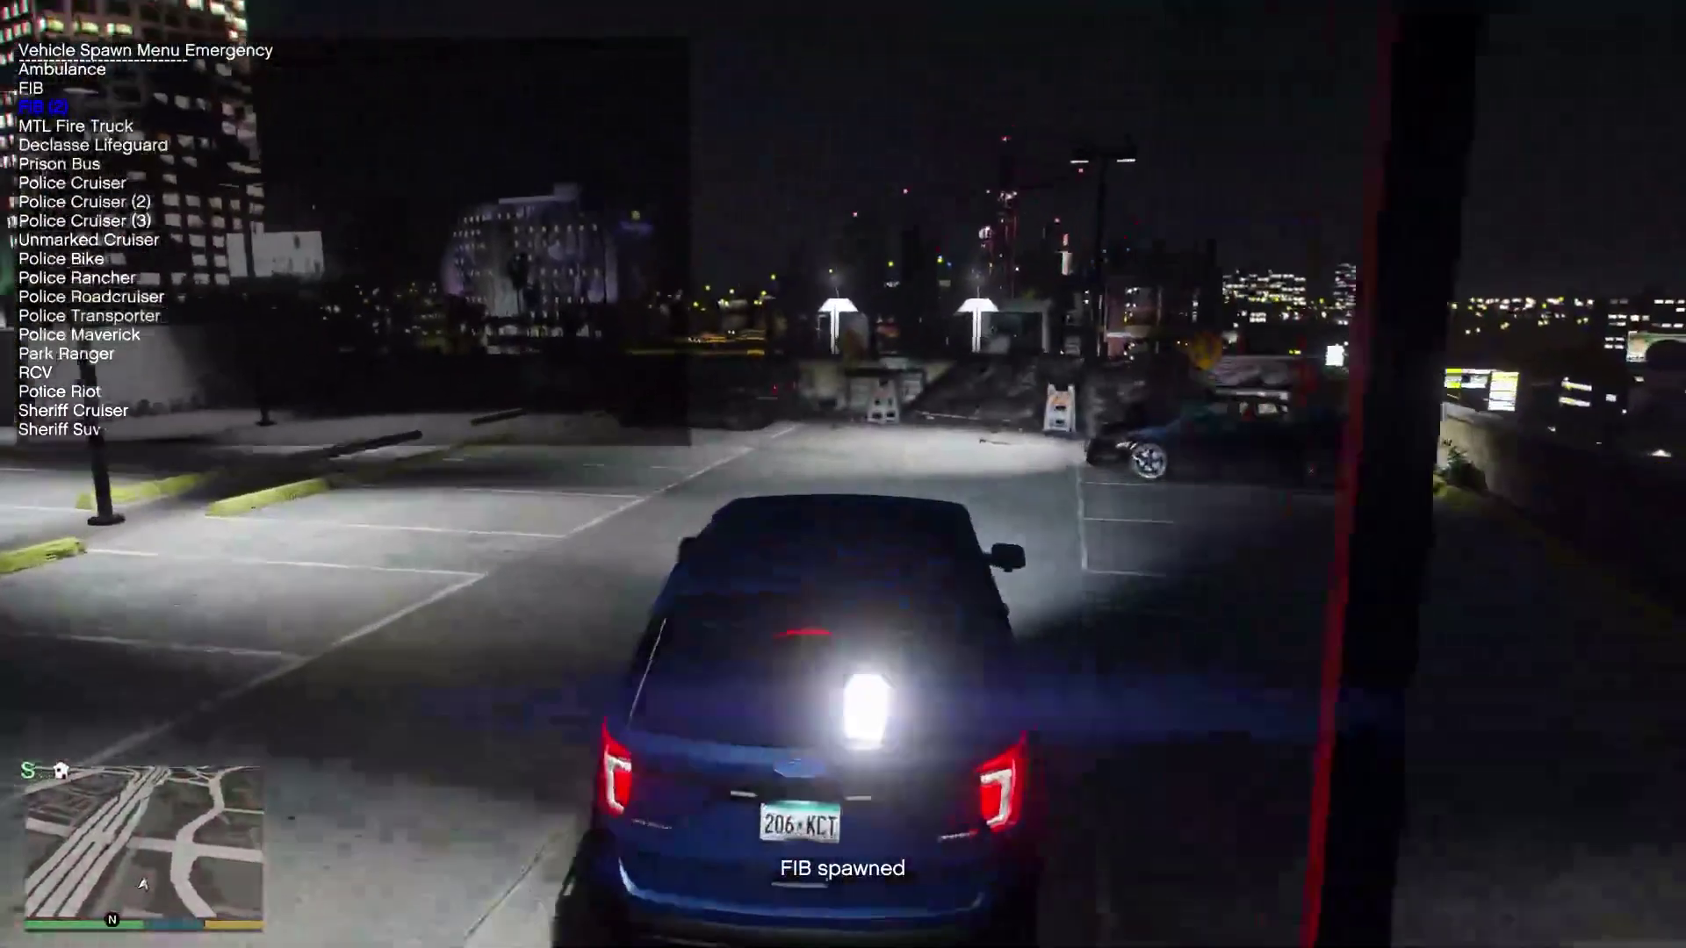
pyautogui.press('Down')
pyautogui.press('Down')
pyautogui.press('Return')
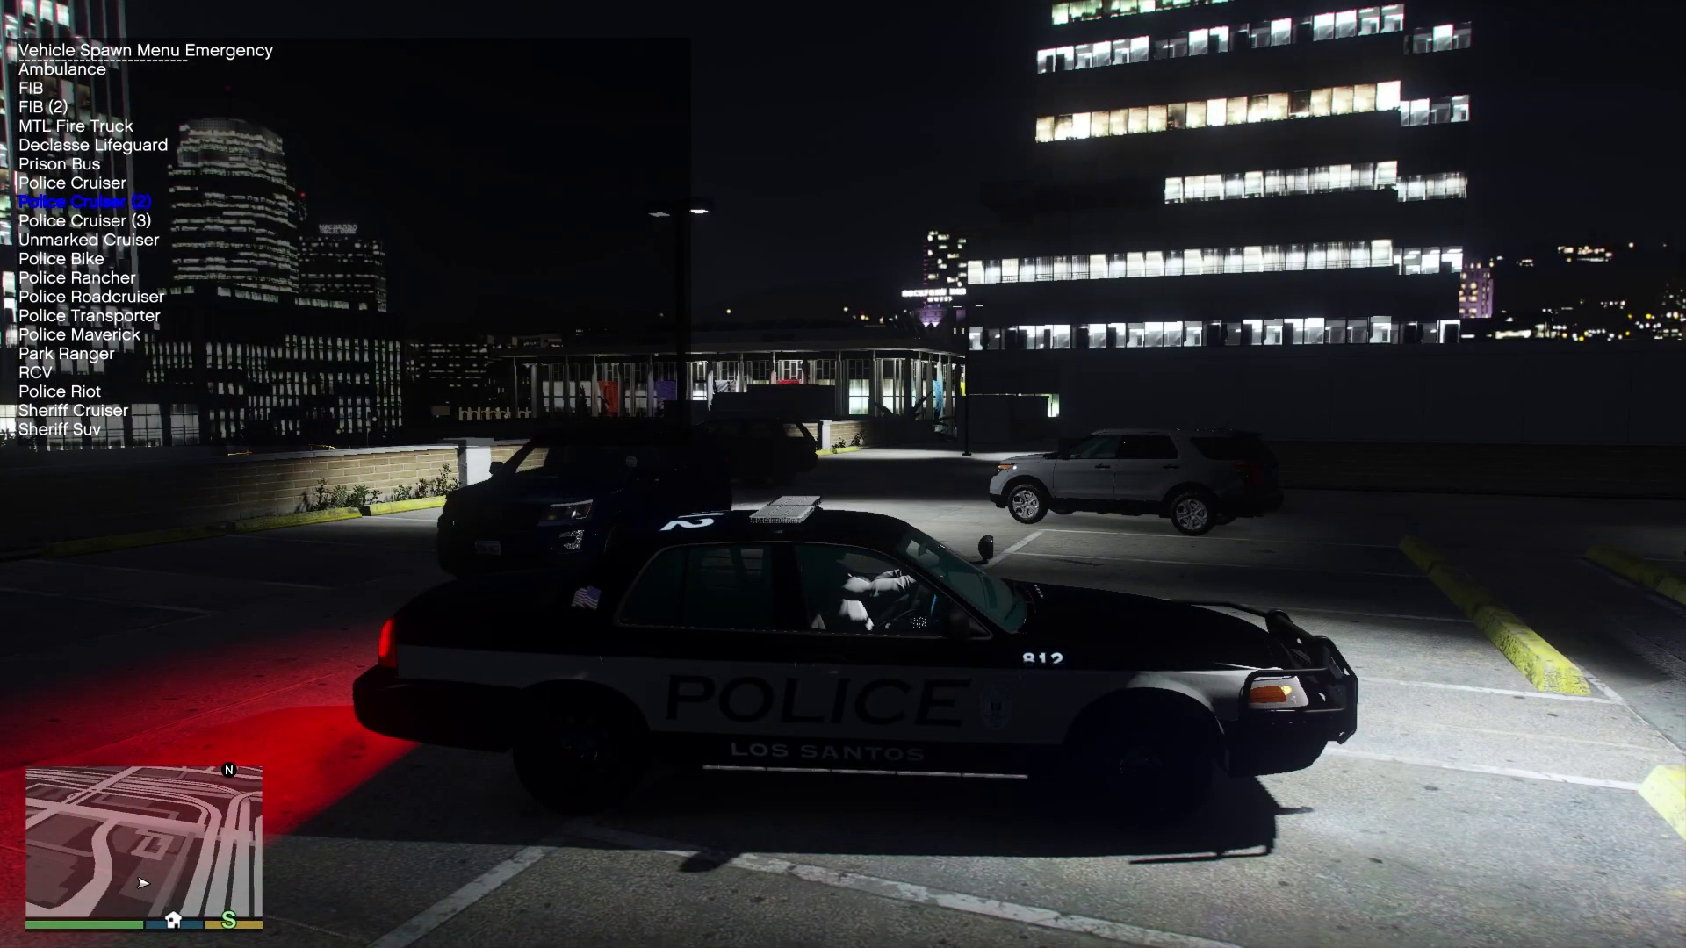
# - Spawn Police Cruiser (2), Police Cruiser (3) and the black Unmarked Cruiser
pyautogui.press('Return')
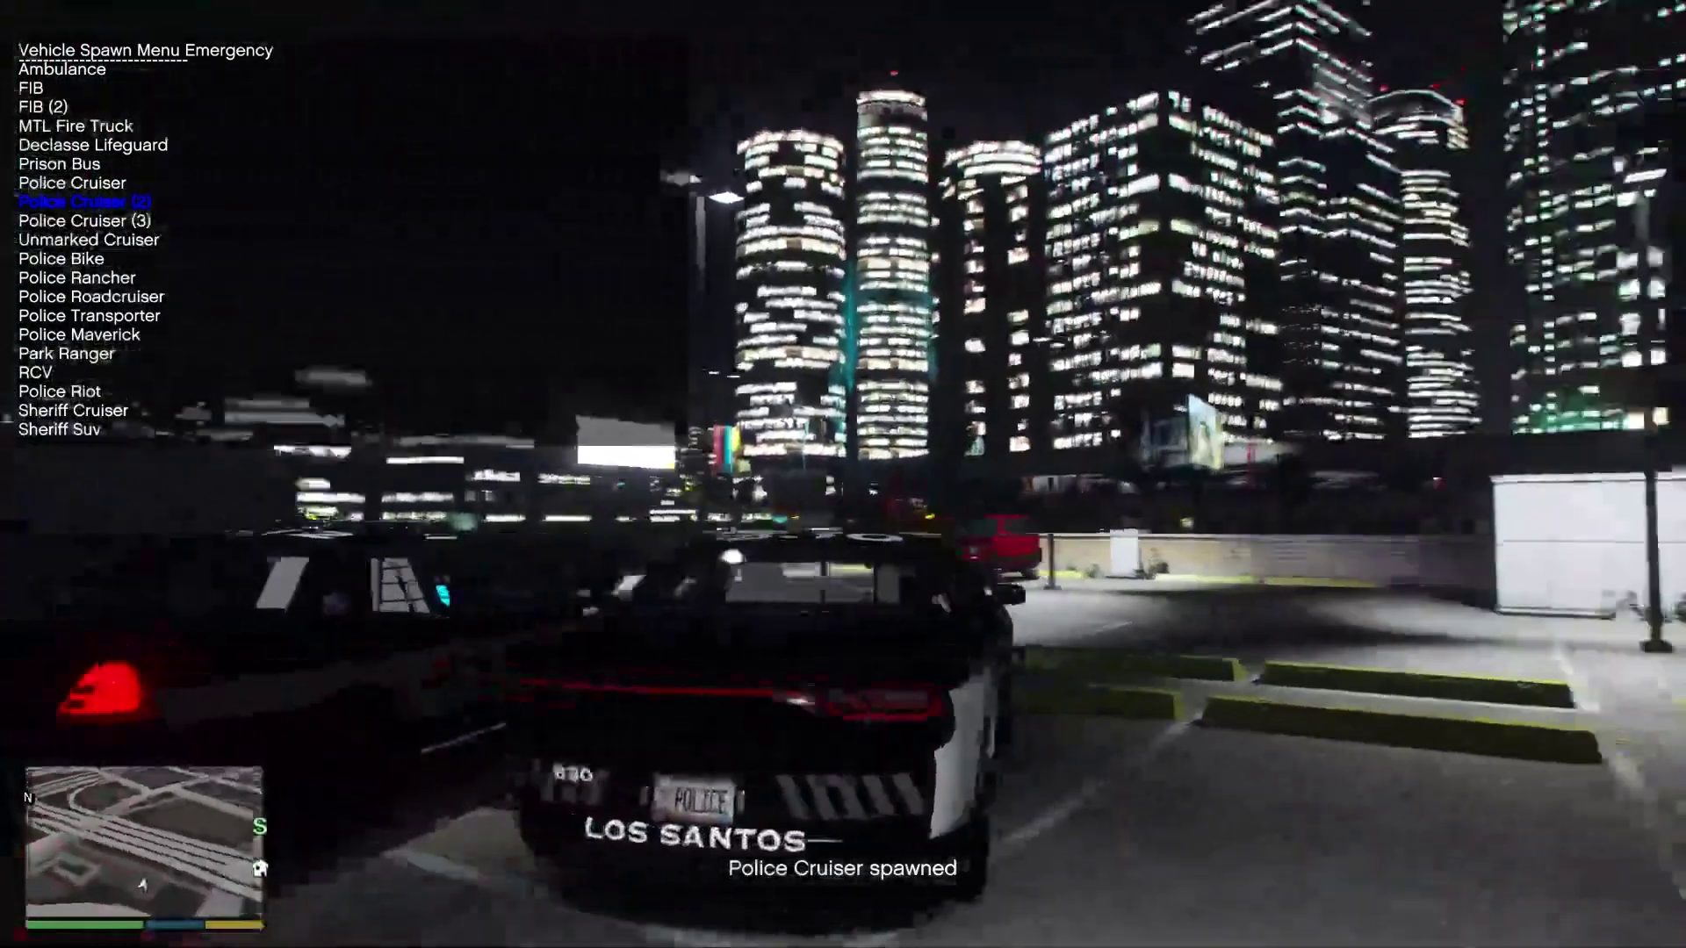
pyautogui.press('Down')
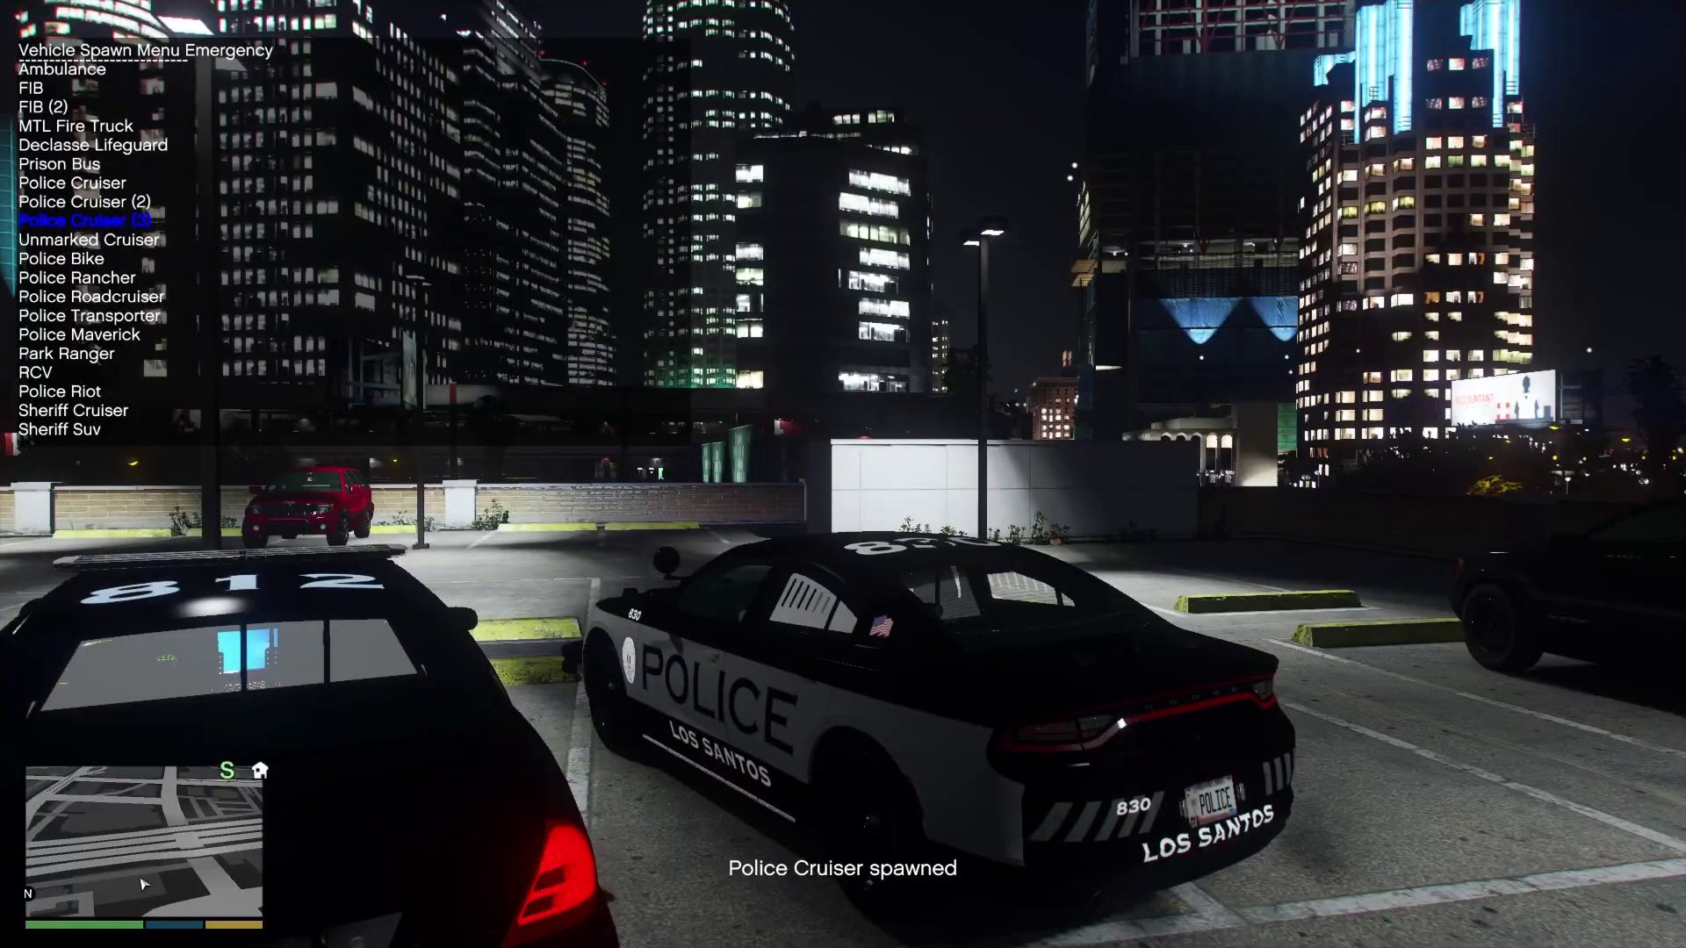
pyautogui.press('Return')
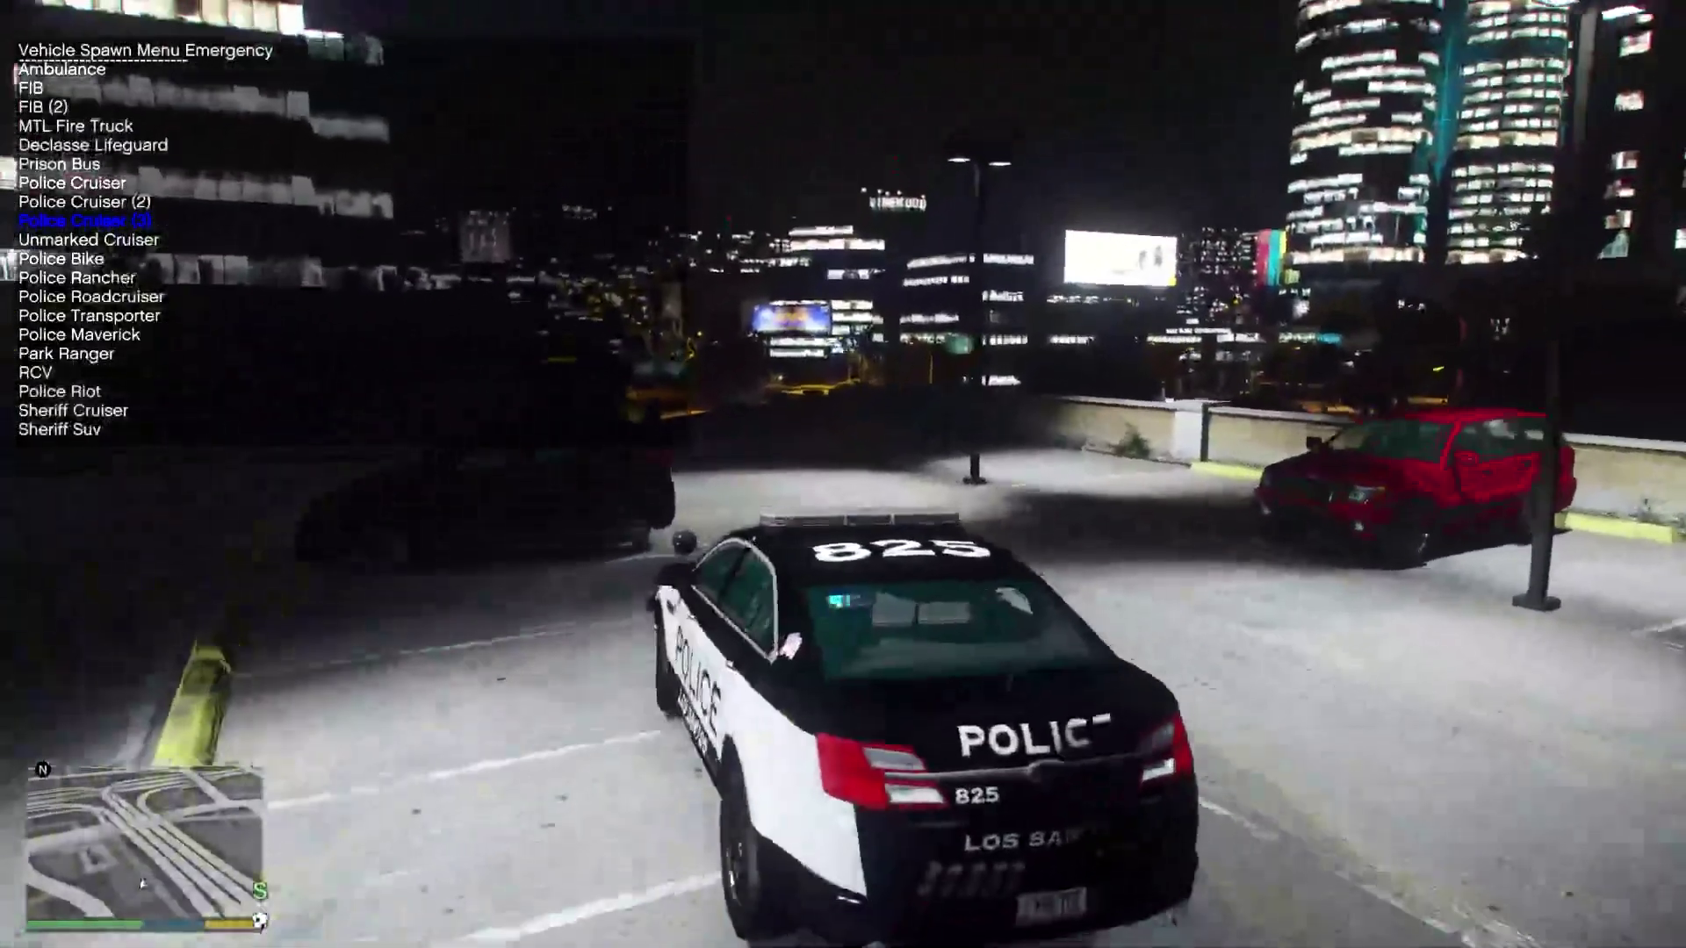
pyautogui.press('Return')
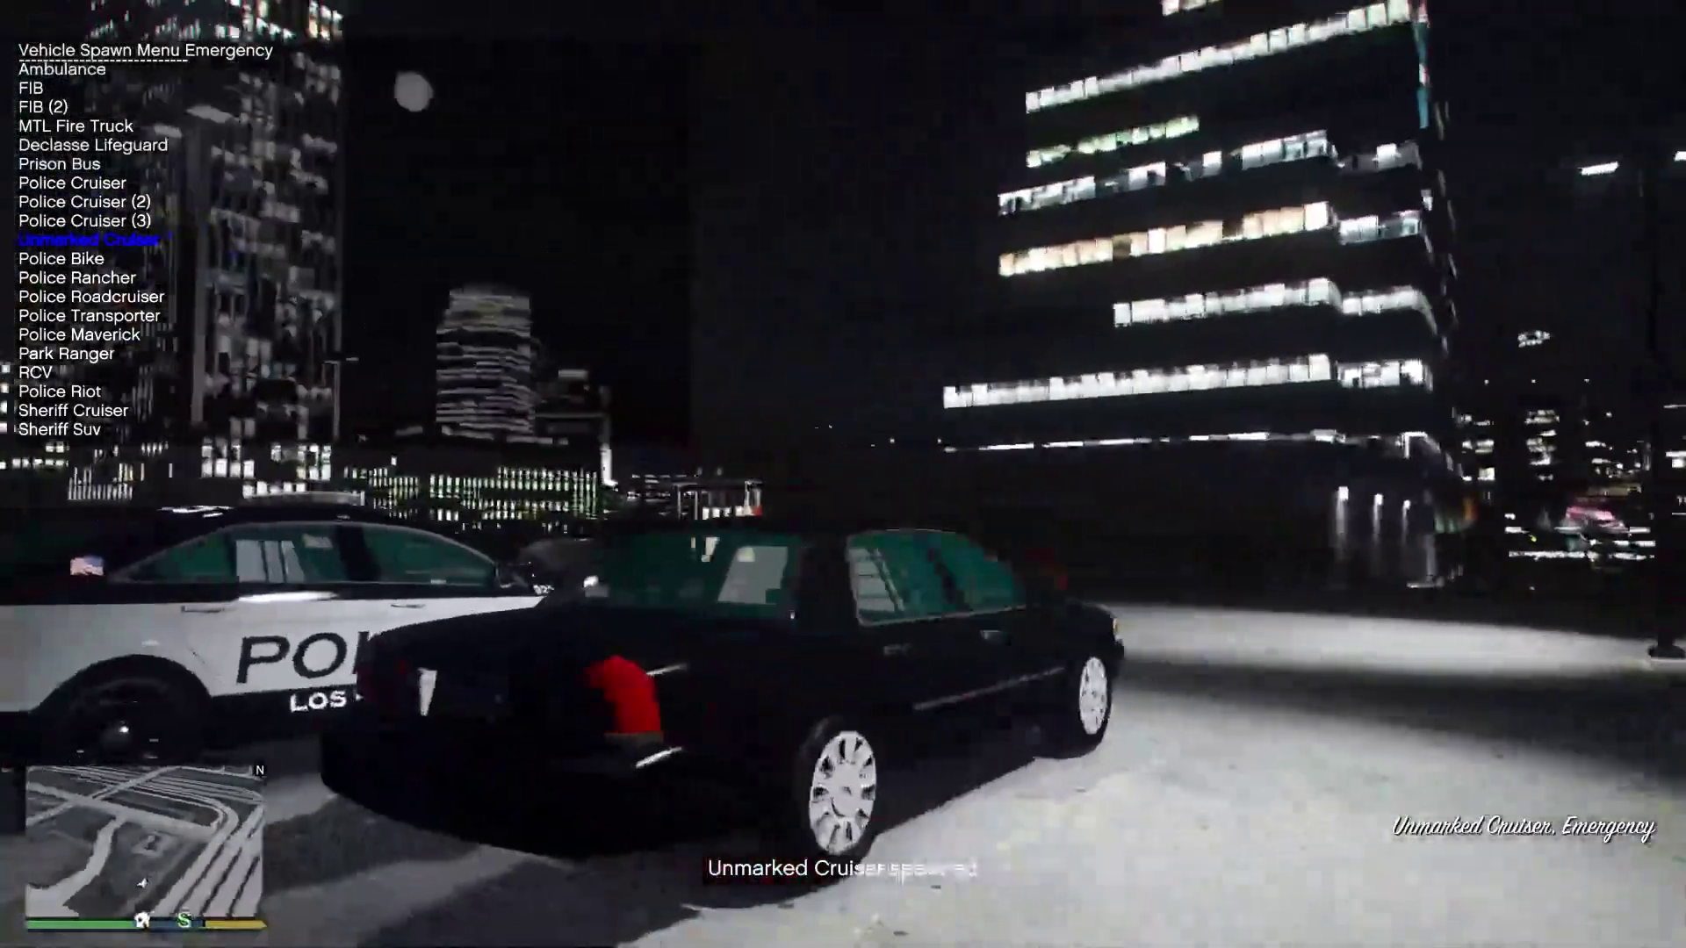